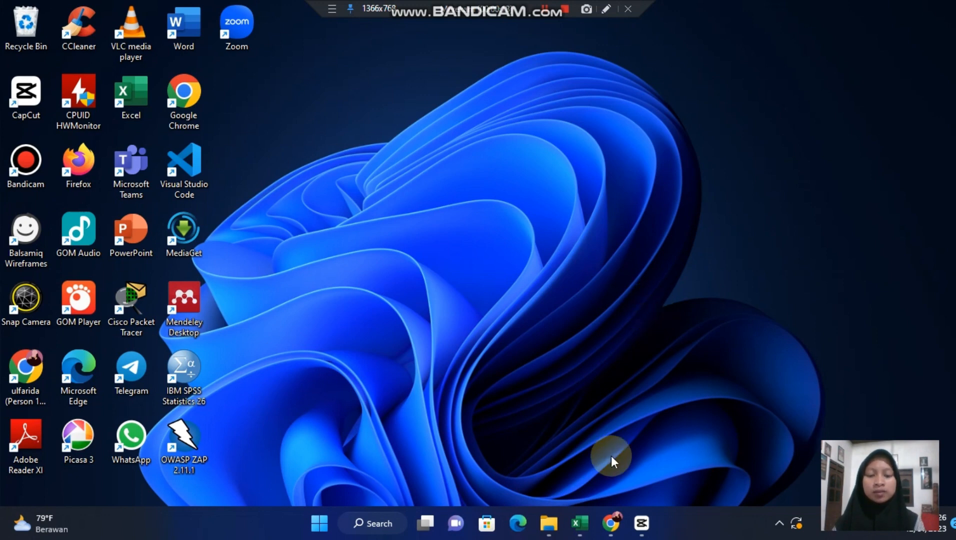
- Switch to the Excel workbook and select the title of the Oktavia Grosir Solo bag sales normalization on Sheet2
click(576, 524)
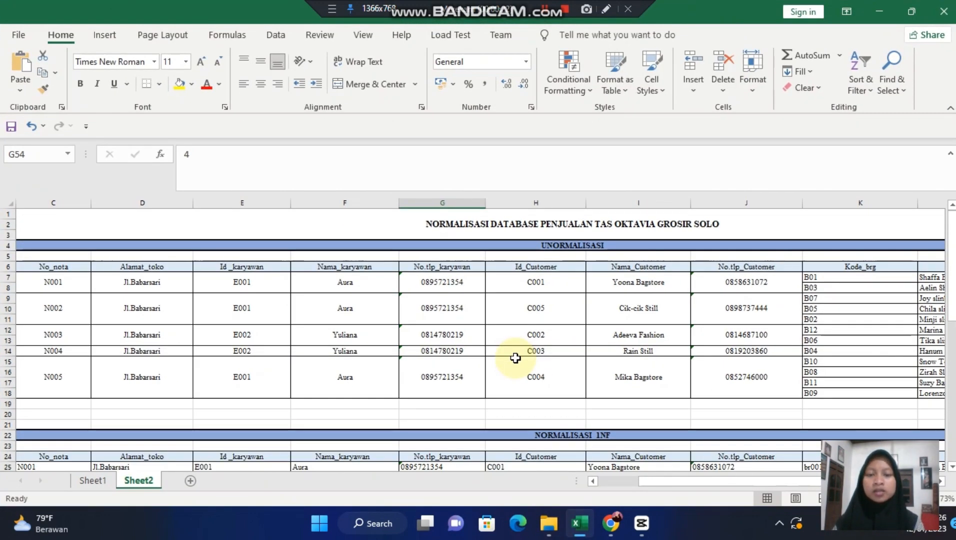
click(447, 227)
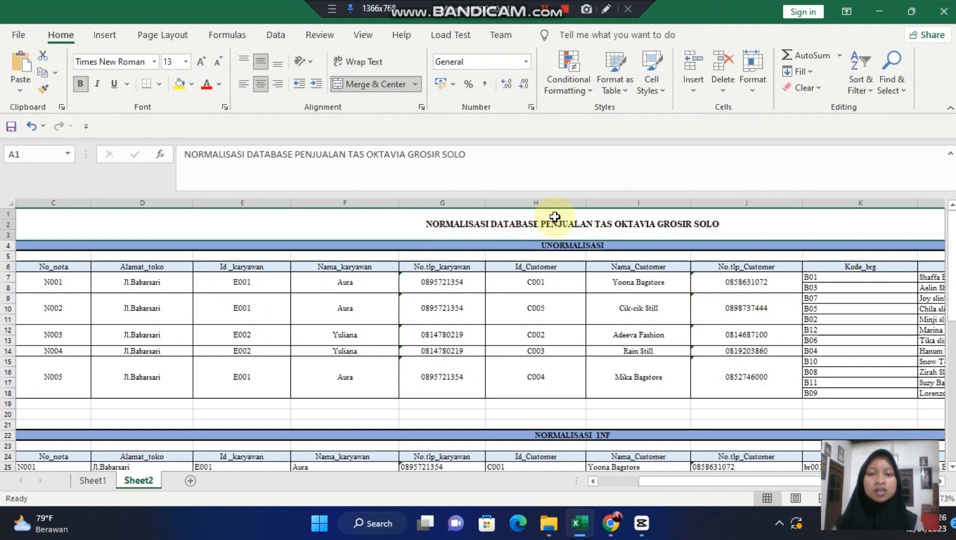
scroll(547, 289, left, 3)
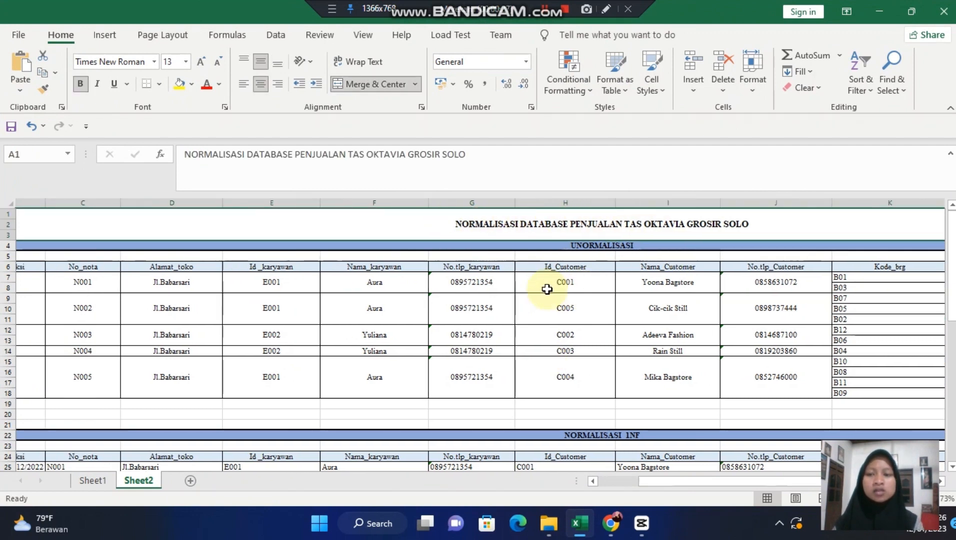
click(548, 8)
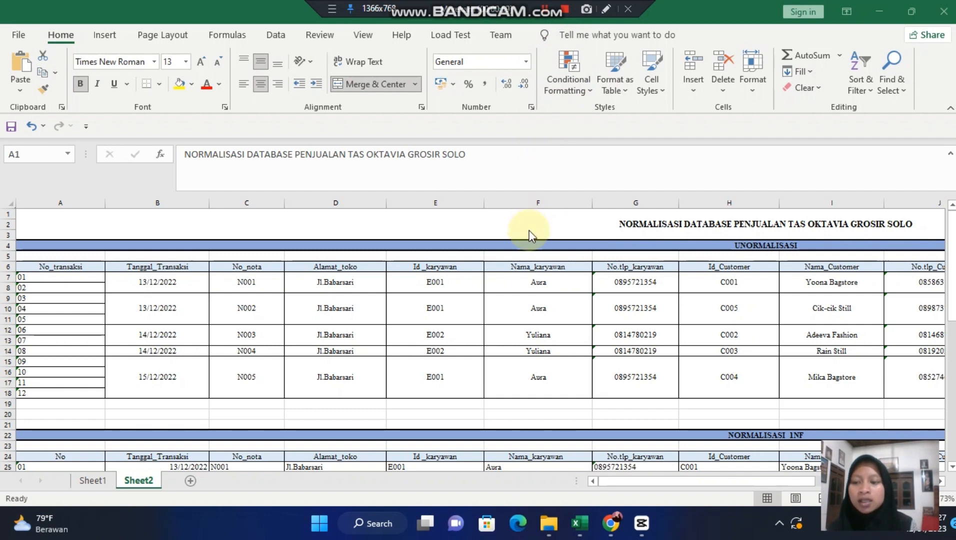
- Look over the UNORMALISASI, NORMALISASI 1NF and NORMALISASI 2NF sections of the sheet
scroll(565, 331, down, 3)
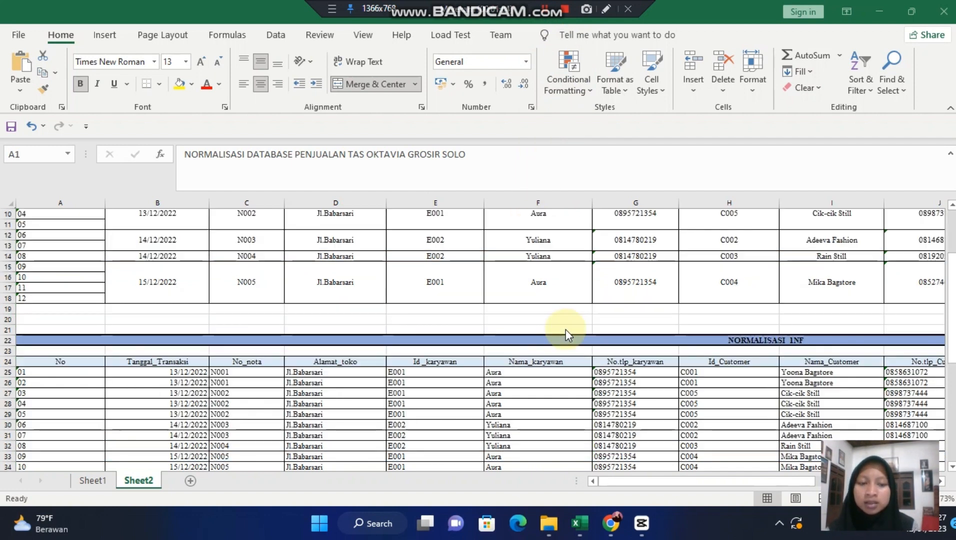
scroll(565, 334, down, 3)
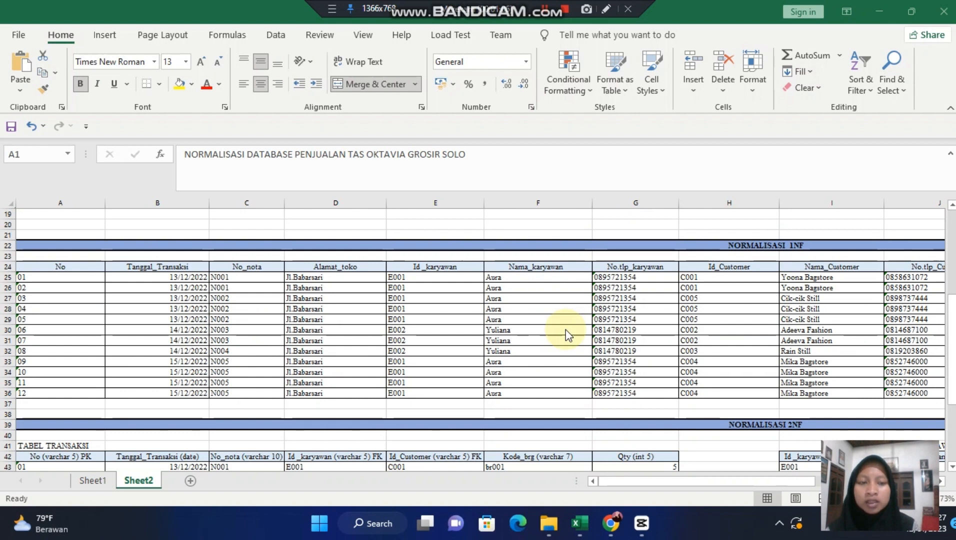
scroll(566, 333, up, 2)
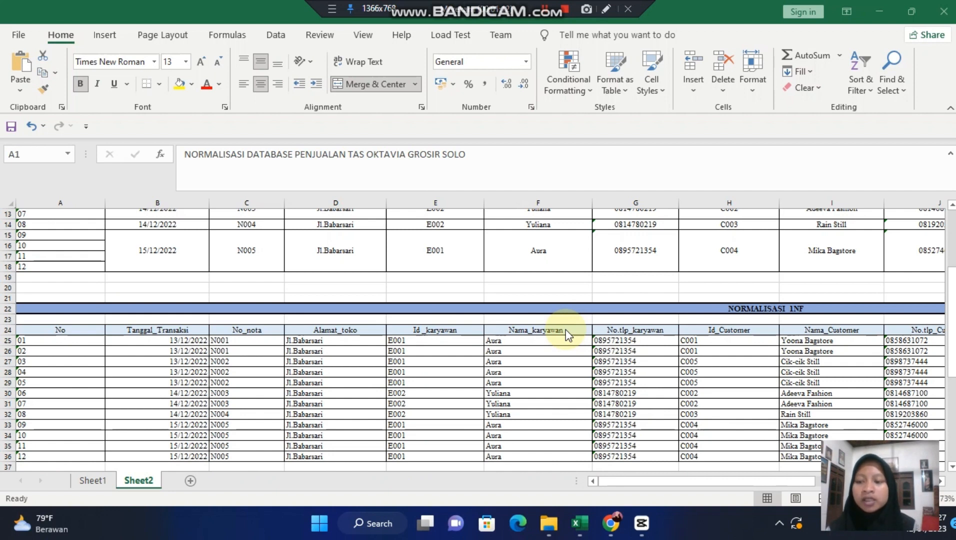
scroll(502, 314, up, 4)
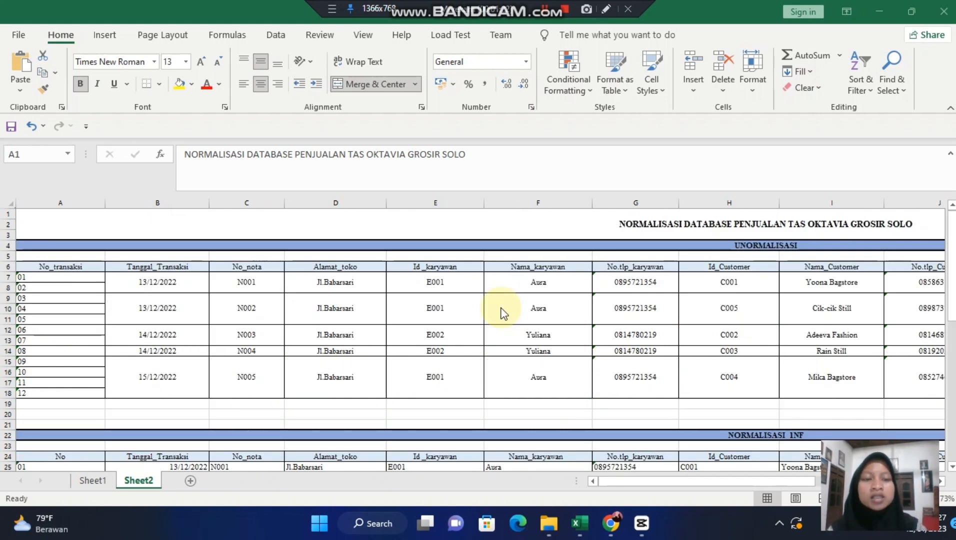
scroll(502, 314, down, 5)
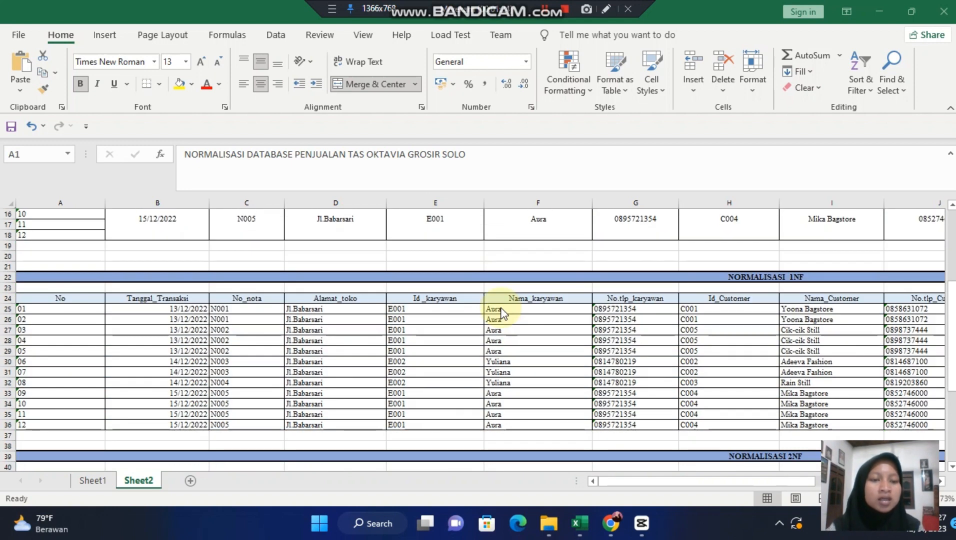
scroll(501, 313, down, 3)
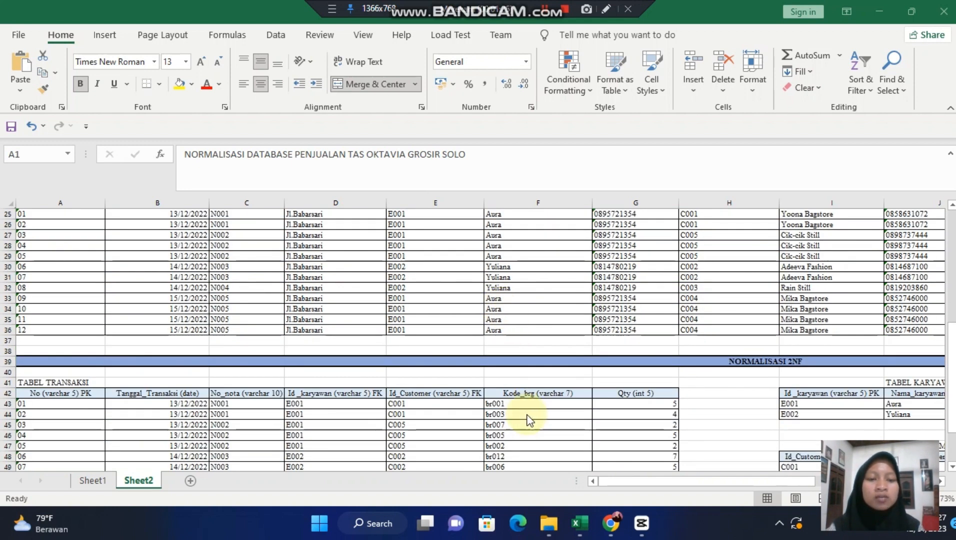
scroll(525, 374, down, 2)
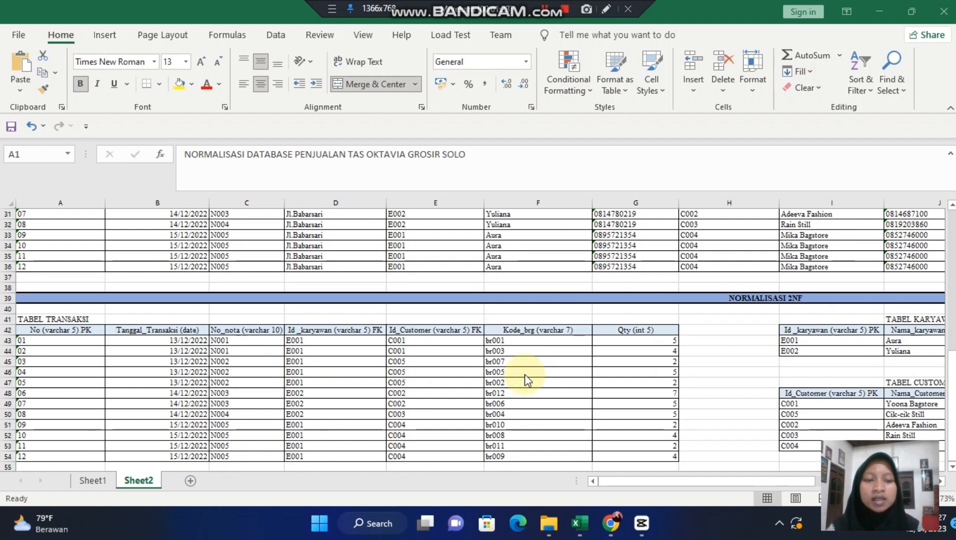
scroll(536, 220, up, 5)
scroll(536, 219, up, 5)
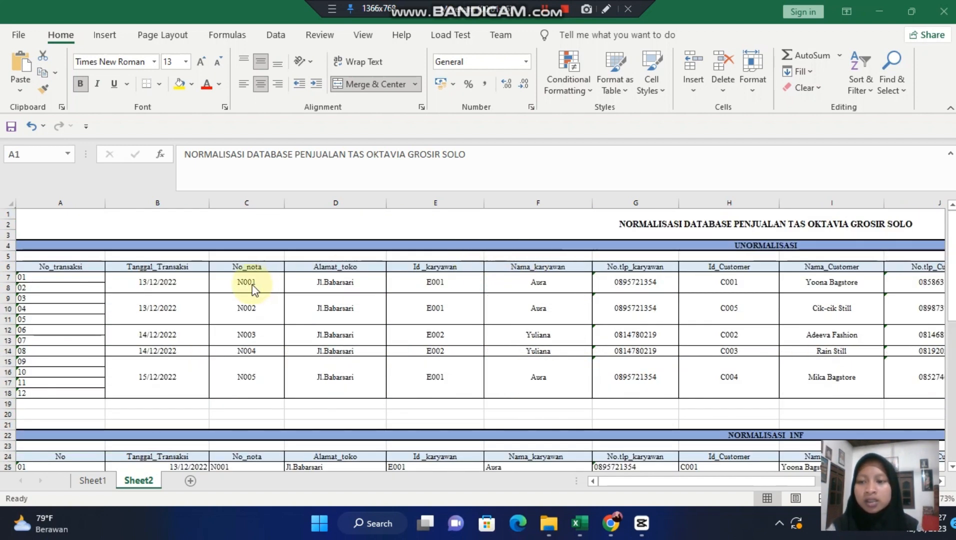
- Examine all columns of the UNORMALISASI table, from No_transaksi through to Jumlah
scroll(252, 284, down, 1)
scroll(136, 265, right, 3)
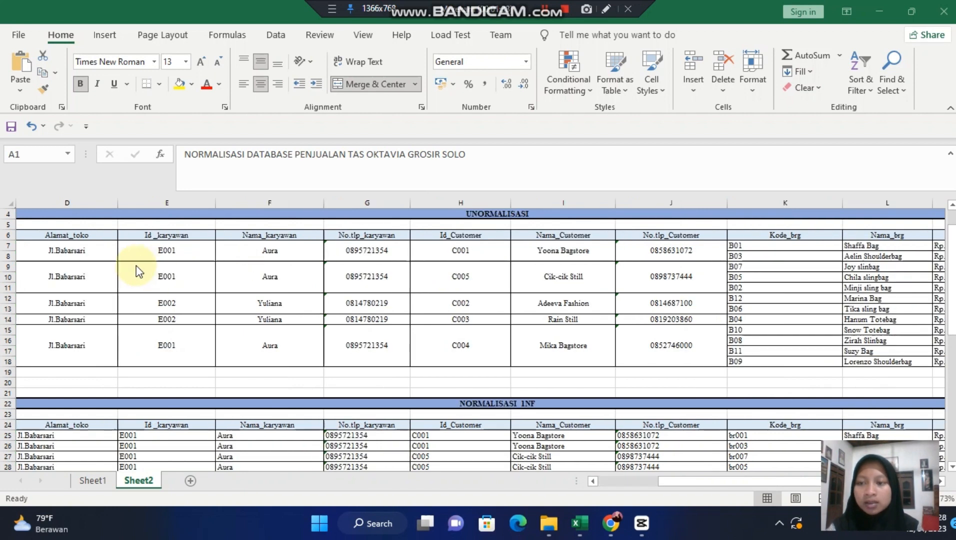
scroll(136, 265, left, 3)
scroll(155, 258, right, 3)
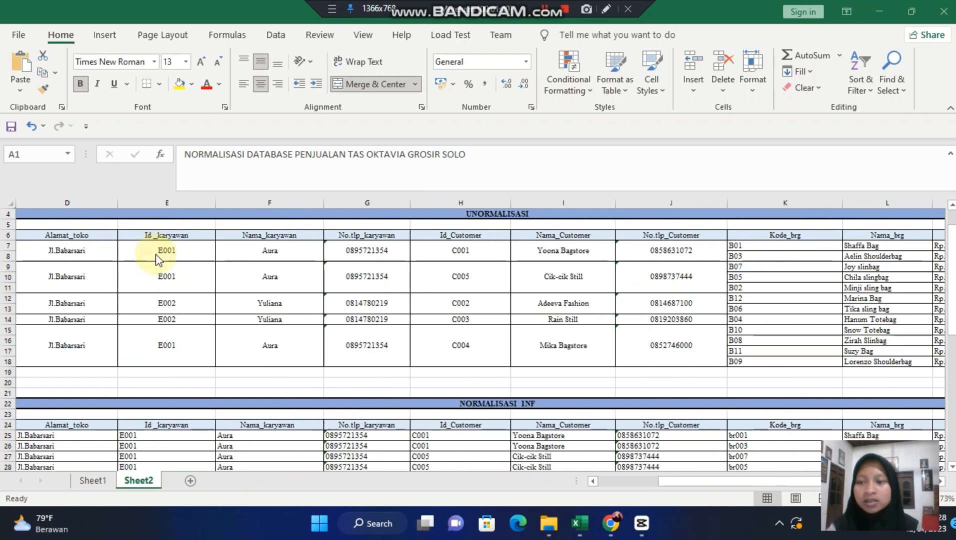
scroll(155, 258, left, 3)
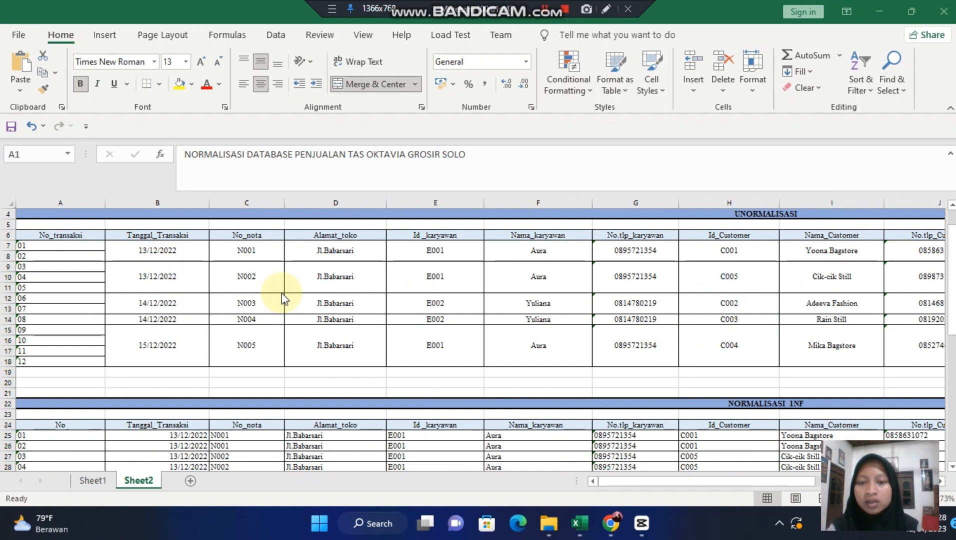
scroll(282, 297, right, 3)
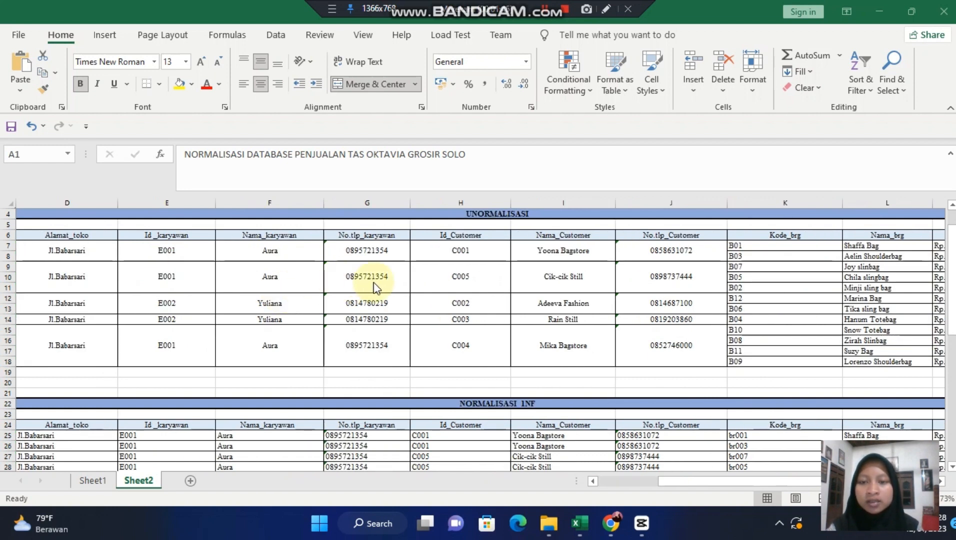
scroll(471, 260, right, 6)
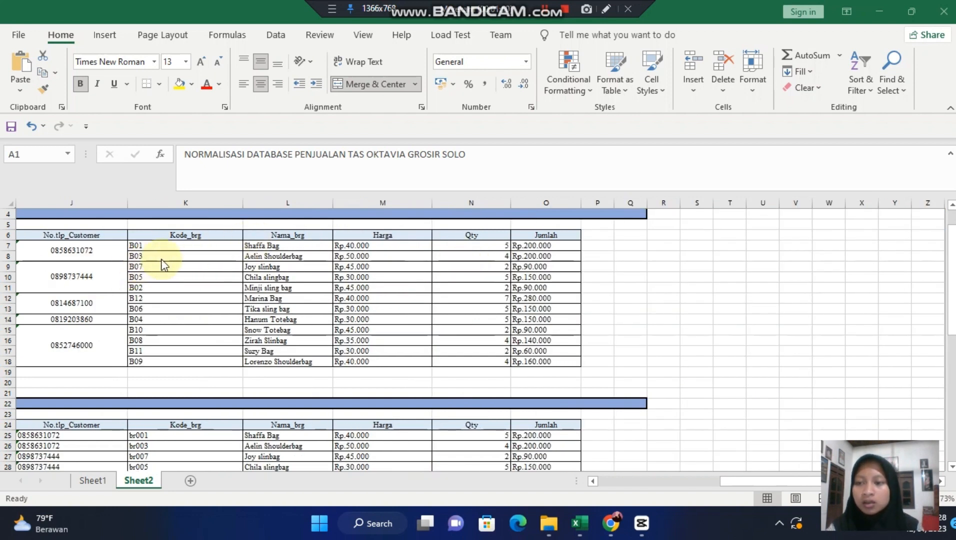
scroll(161, 263, left, 3)
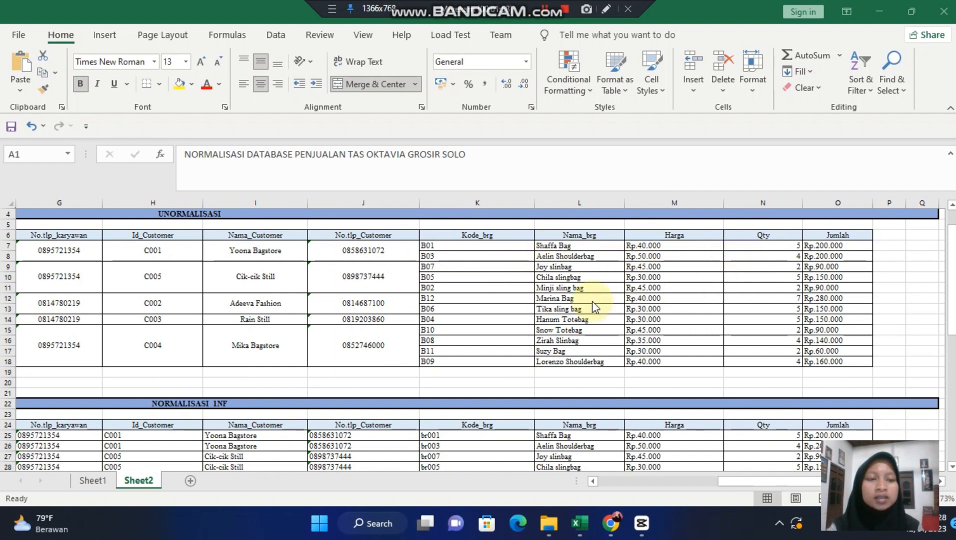
- Highlight the merged data cells of the UNORMALISASI table, from Tanggal_Transaksi to Nama_Customer, and those under No.tlp_Customer
scroll(592, 301, left, 3)
click(343, 250)
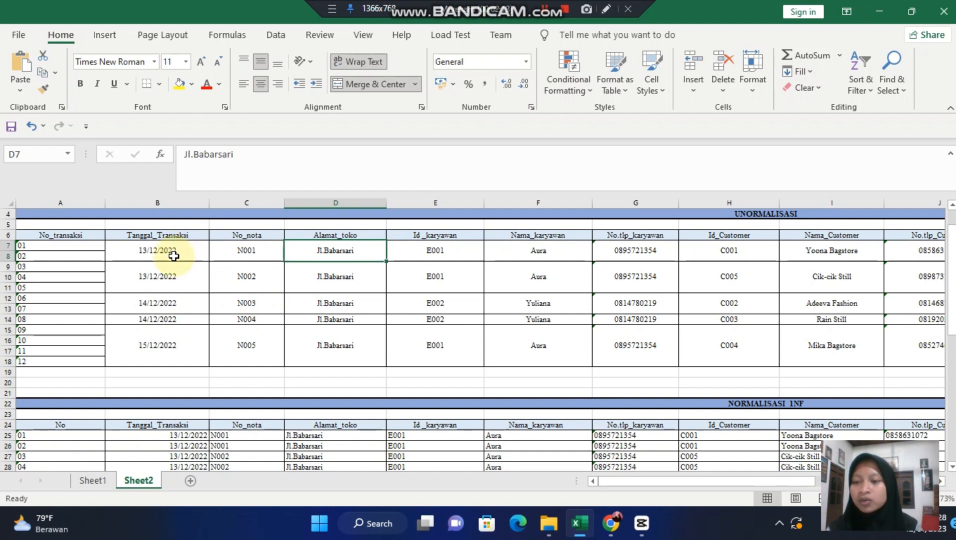
click(151, 253)
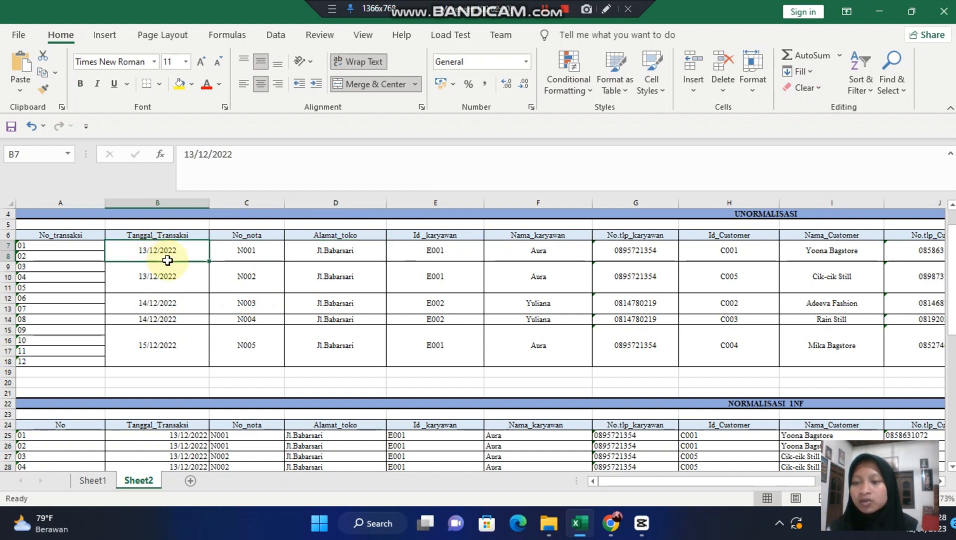
drag(168, 260, 849, 343)
scroll(854, 342, right, 2)
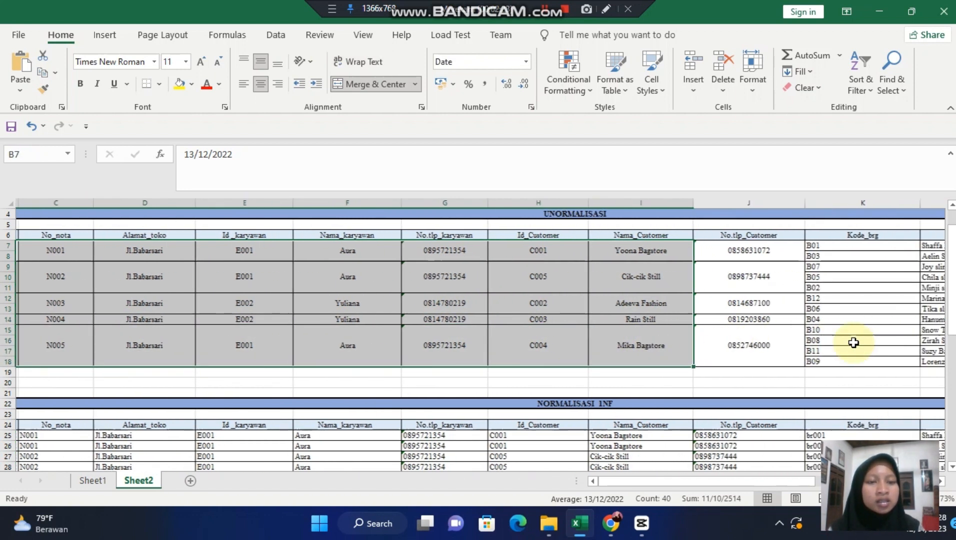
drag(699, 250, 782, 358)
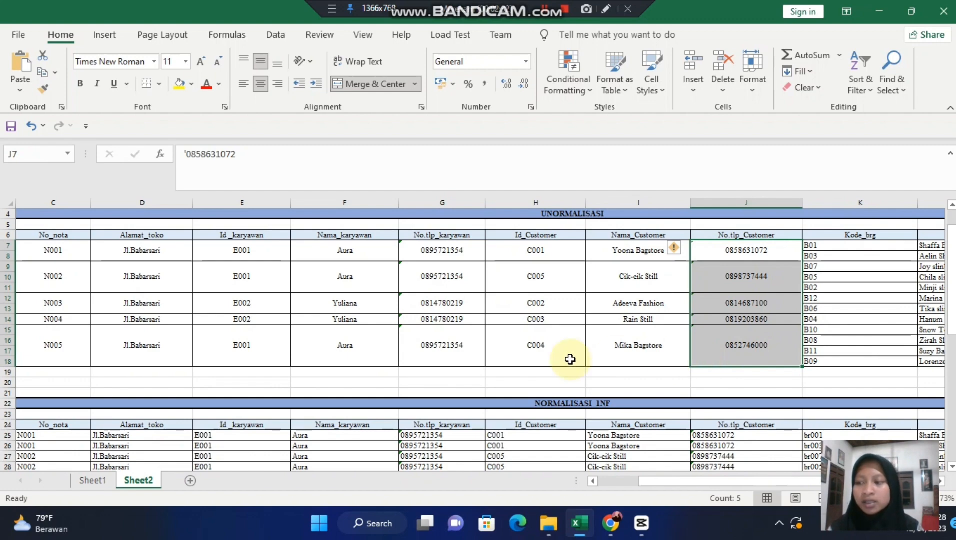
scroll(372, 365, left, 2)
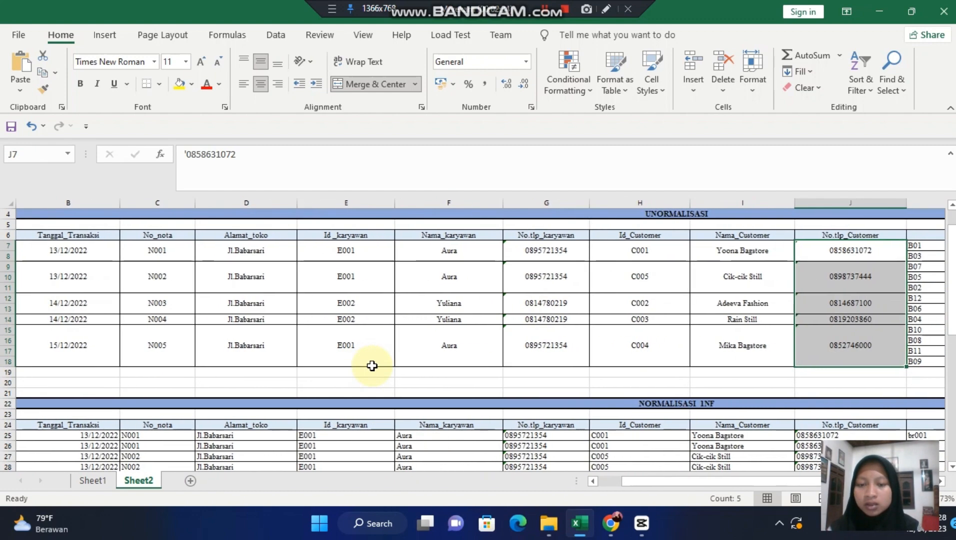
- Clear the highlight by selecting an empty cell below the unnormalized table, and review the NORMALISASI 1NF table
scroll(372, 366, down, 3)
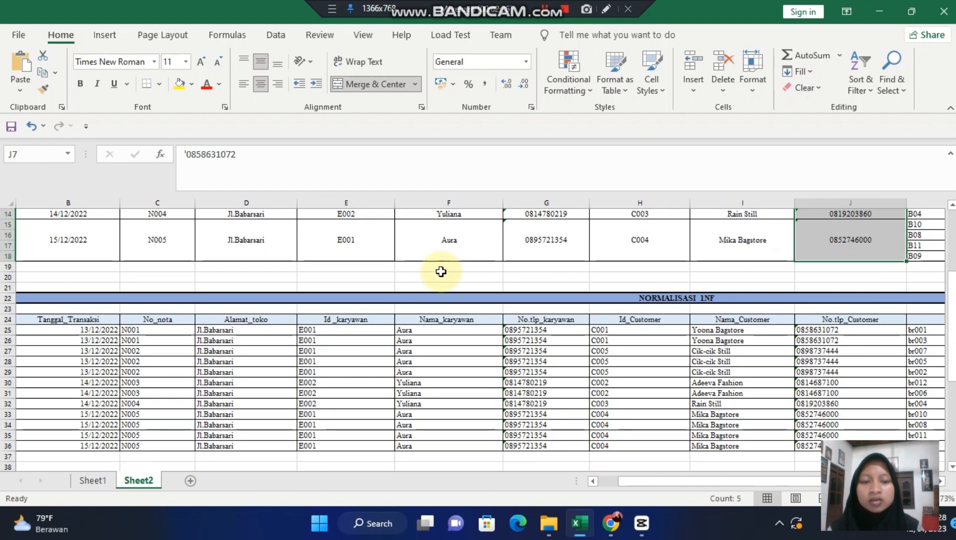
click(458, 277)
scroll(459, 279, down, 1)
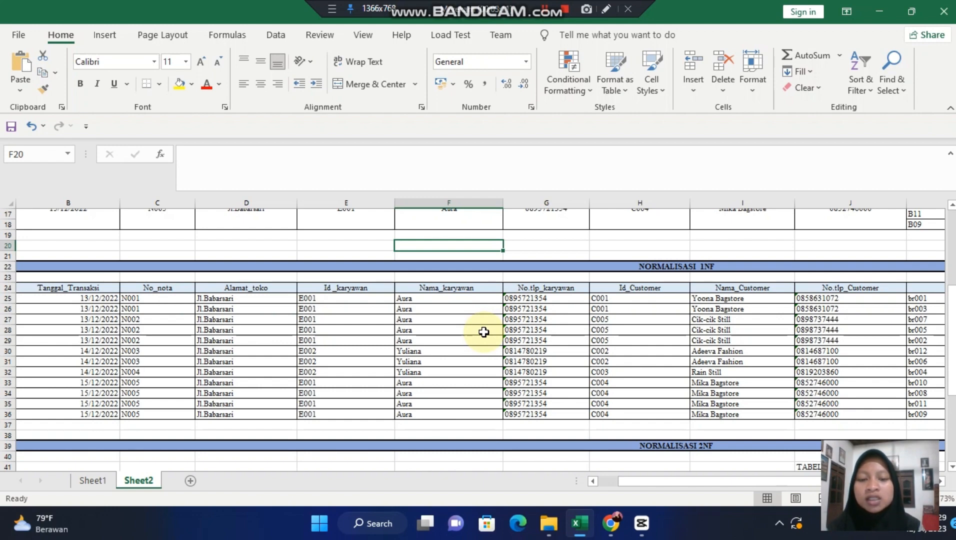
- Show the 2NF section and select the primary key header "No (varchar 5) PK" of TABEL TRANSAKSI
scroll(483, 332, down, 5)
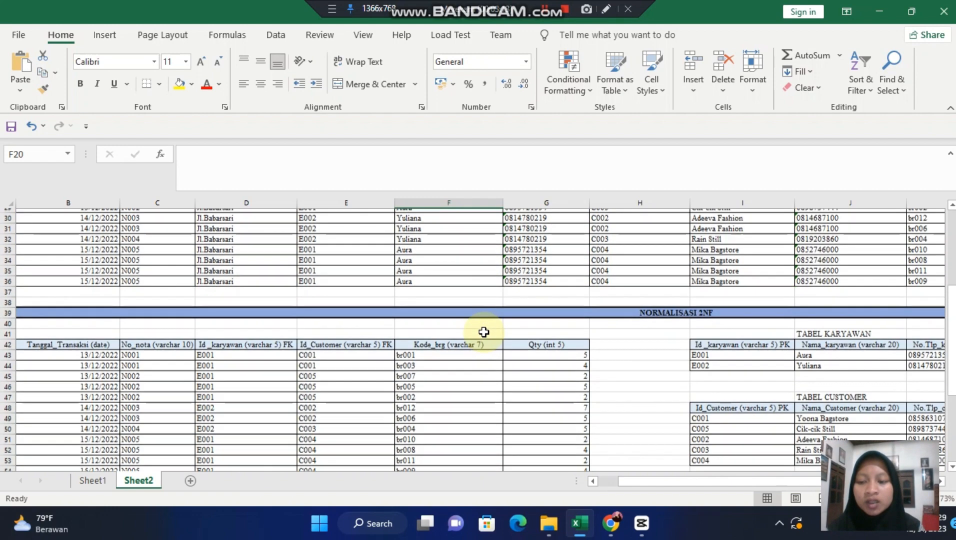
scroll(483, 332, down, 2)
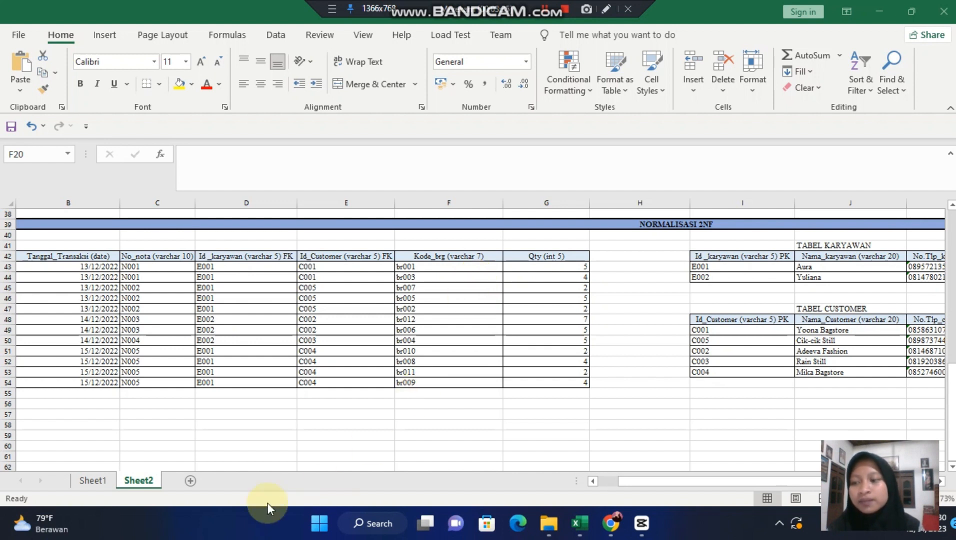
scroll(260, 263, left, 2)
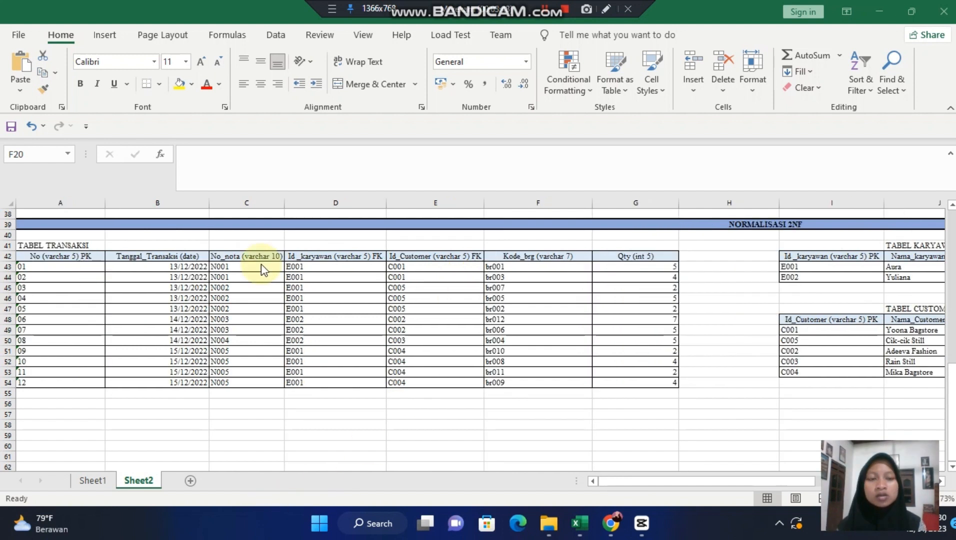
click(64, 258)
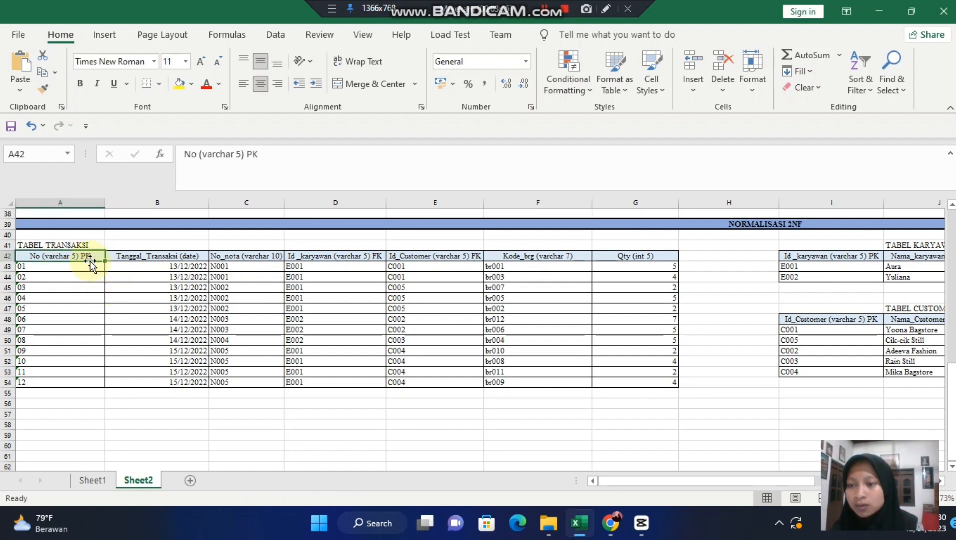
- Select the primary key headers of TABEL KARYAWAN and TABEL CUSTOMER, Id_karyawan and Id_Customer, in the 2NF section
scroll(252, 328, right, 3)
scroll(255, 330, right, 2)
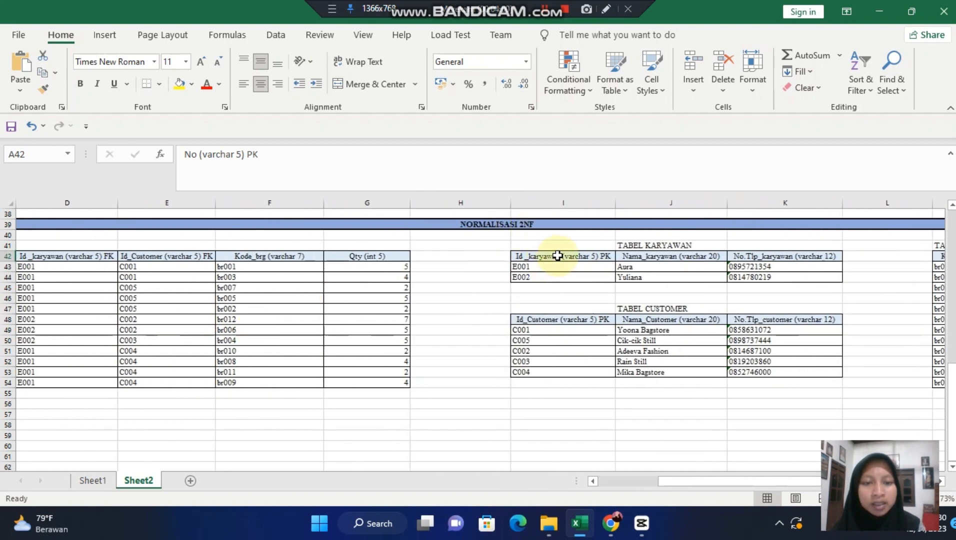
click(554, 256)
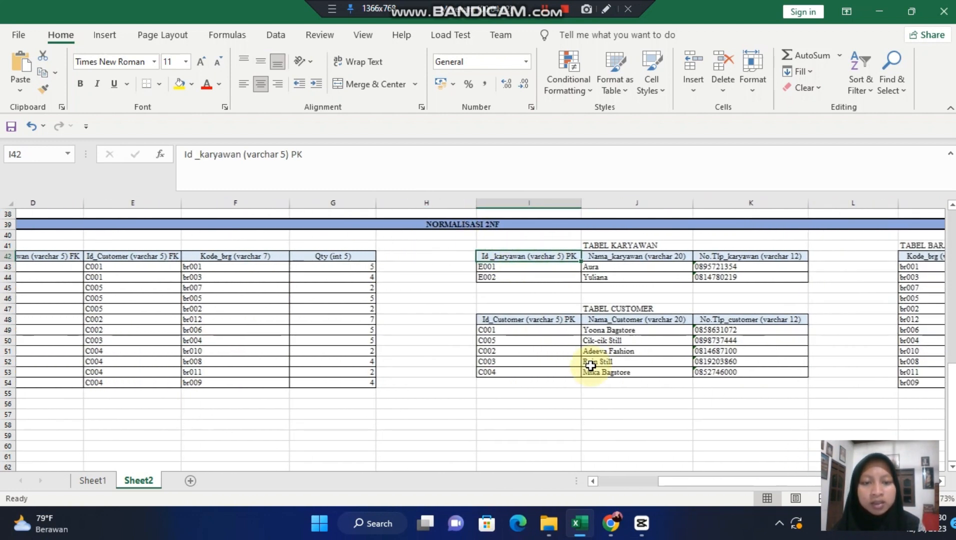
click(585, 321)
click(593, 309)
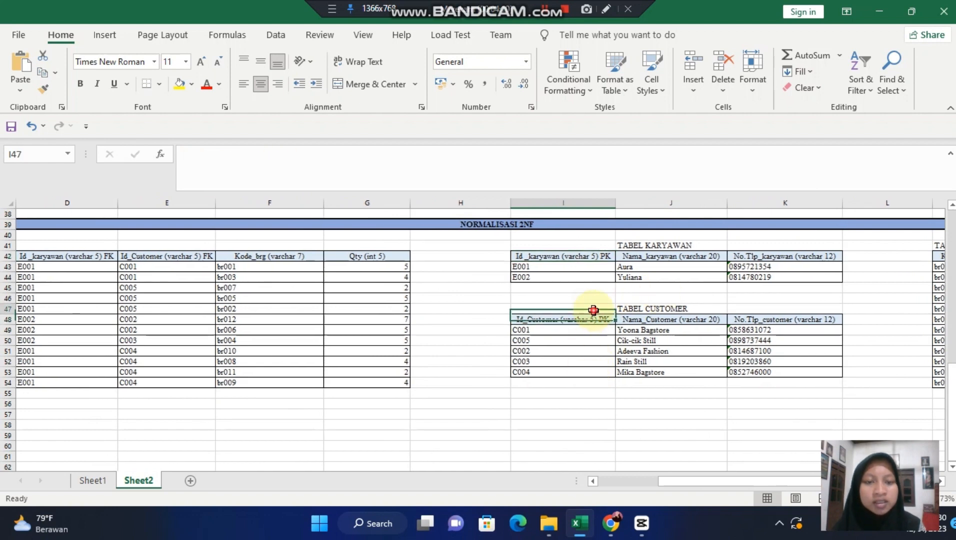
click(594, 322)
- Select the TABEL BARANG title in the 2NF section, and return to TABEL TRANSAKSI
scroll(595, 324, right, 5)
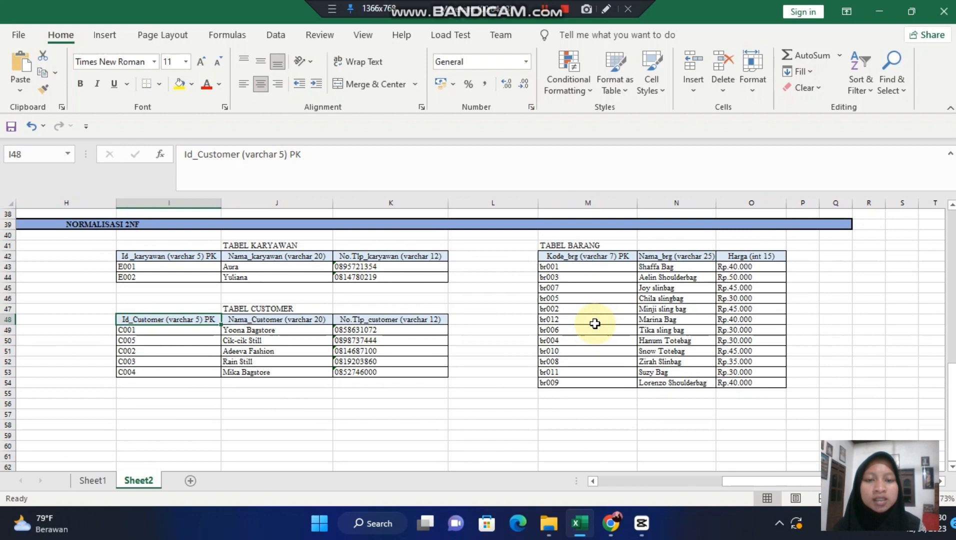
click(589, 244)
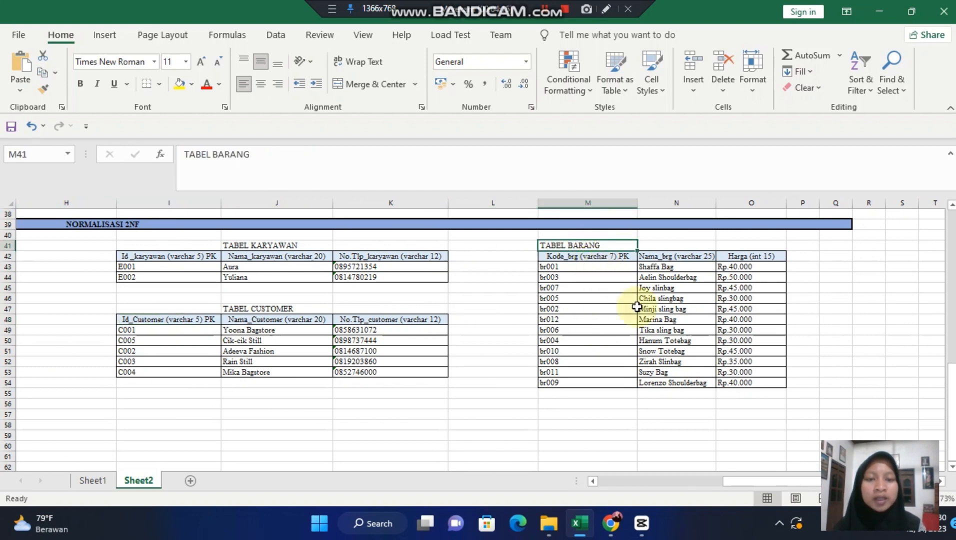
scroll(523, 334, left, 5)
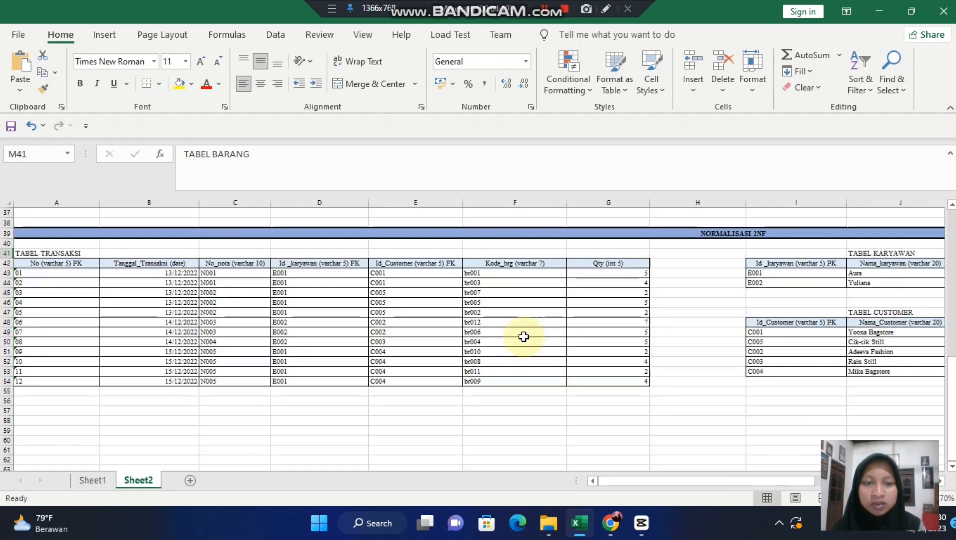
- Examine the foreign key columns of TABEL TRANSAKSI in the 2NF section, selecting the Id_Customer cell E48
scroll(522, 335, up, 3)
scroll(523, 336, down, 4)
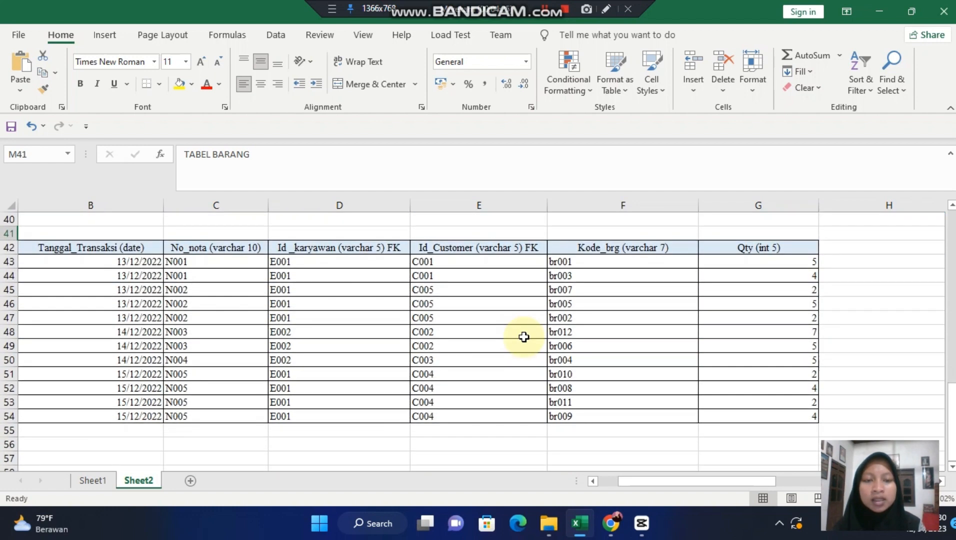
click(524, 337)
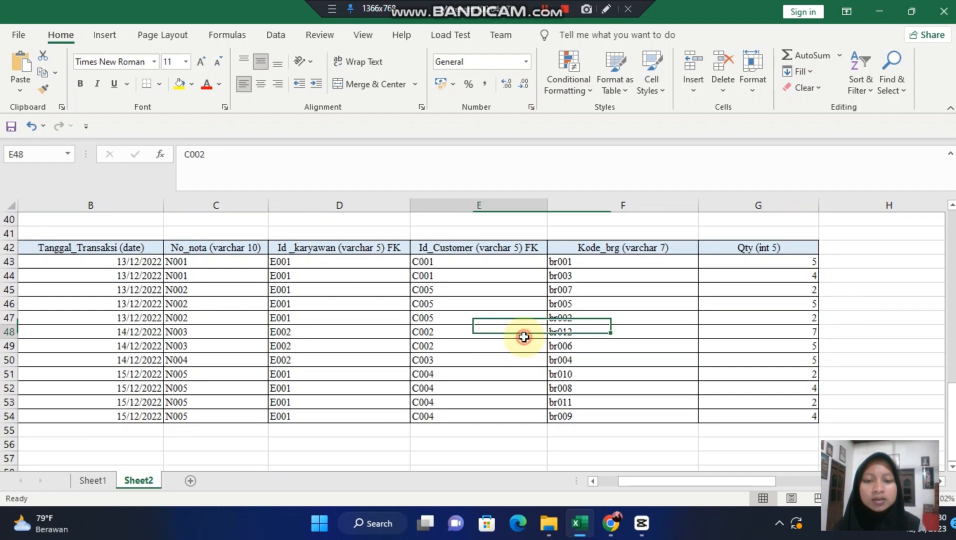
scroll(565, 410, right, 3)
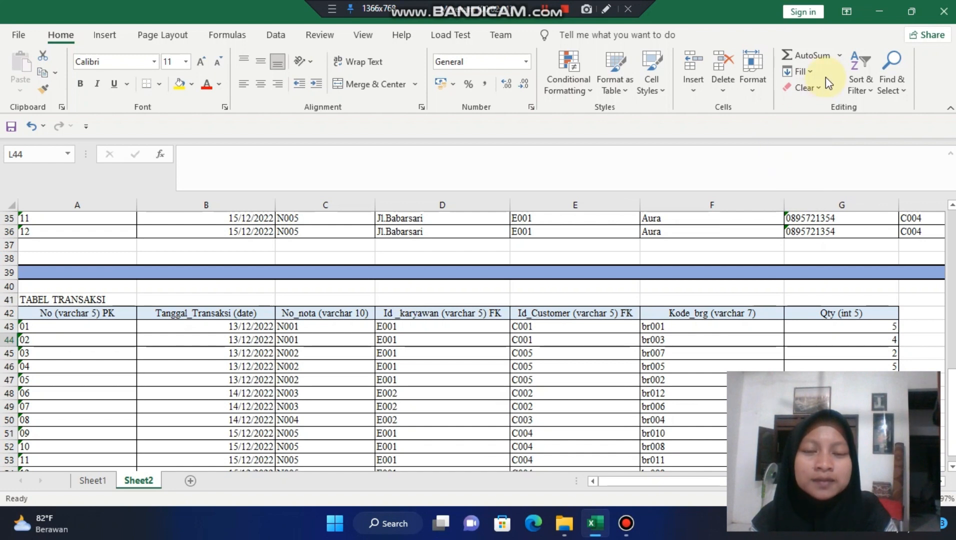
- Leave Excel for the desktop, refresh it, and launch XAMPP Control Panel
click(884, 5)
right_click(570, 174)
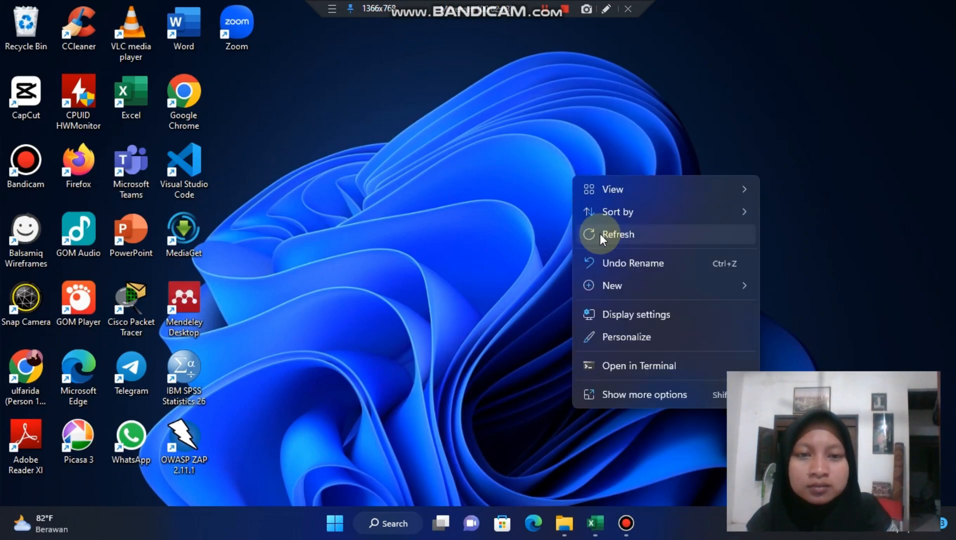
click(603, 234)
click(387, 519)
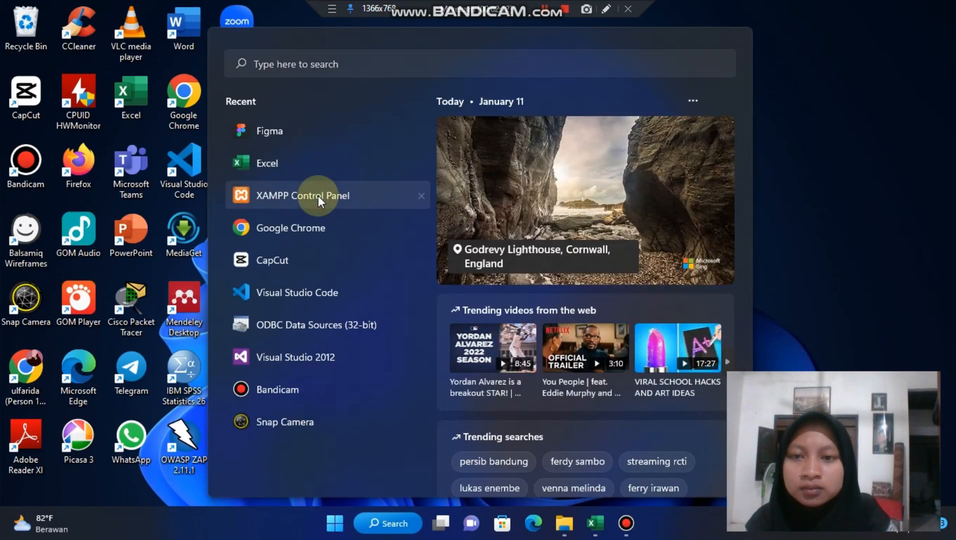
click(318, 195)
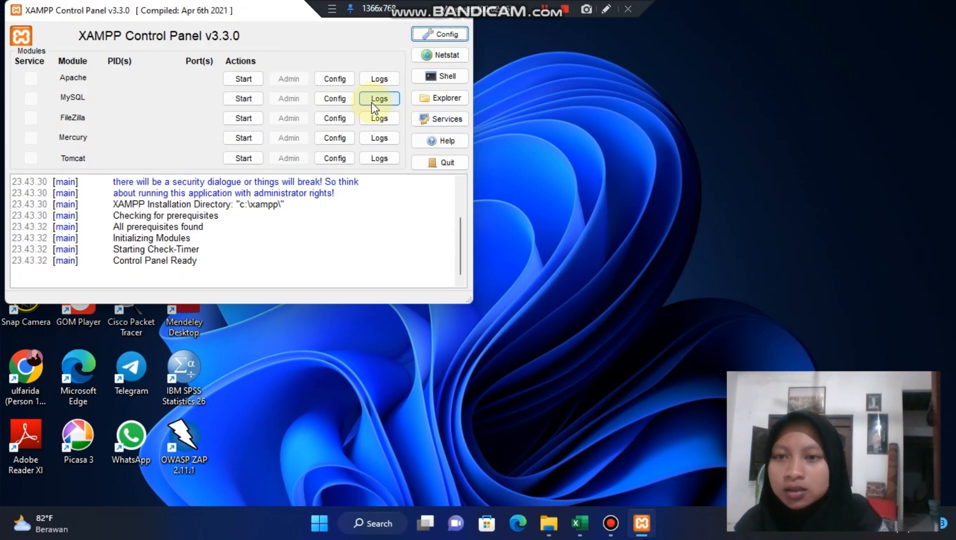
- Start the Apache and MySQL modules in XAMPP, and switch to Chrome
click(247, 80)
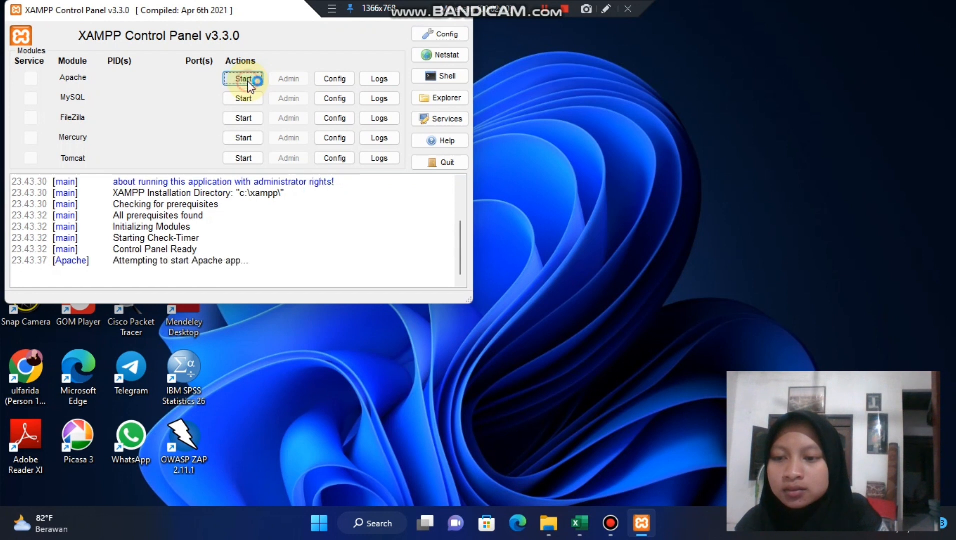
click(243, 99)
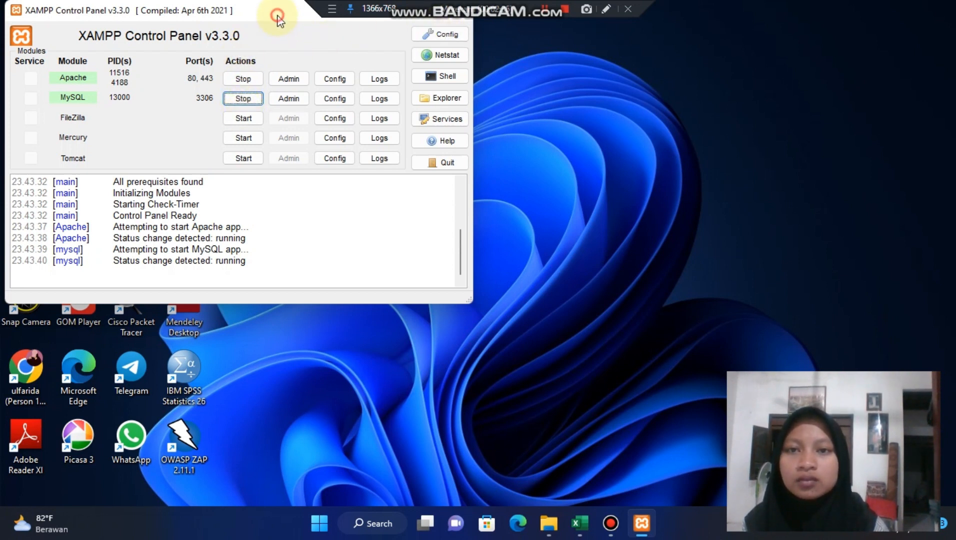
drag(273, 15, 290, 79)
click(411, 75)
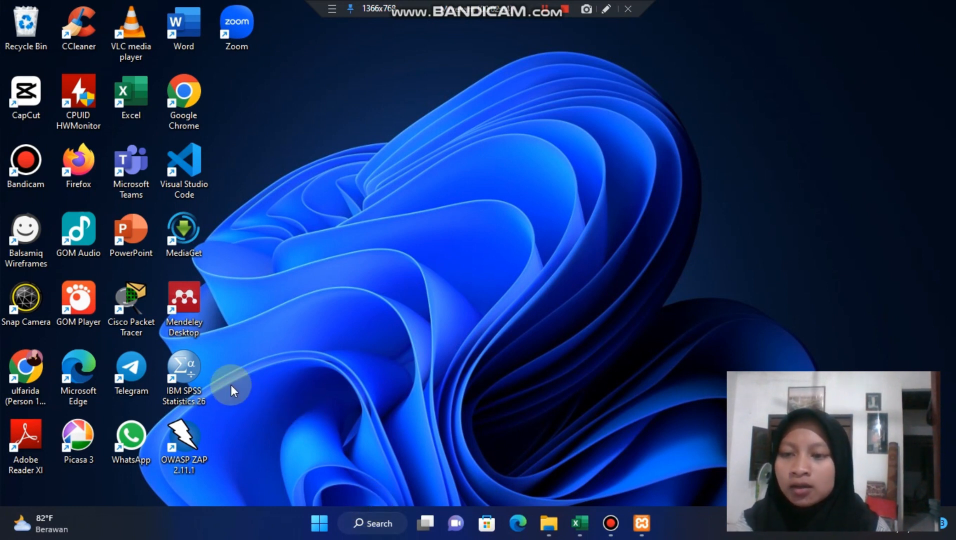
double_click(29, 369)
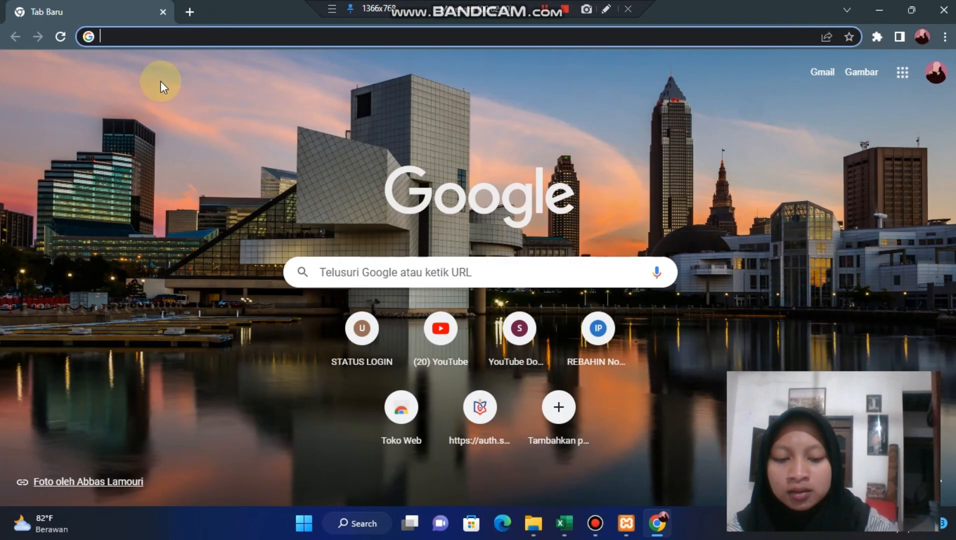
- Try to reach phpMyAdmin through a Google search for localhost/phpmyadmin
text(LOCAlhost/phpmyadmin/index.php?route=/sql&pos=0&db=dbnilai&table=tbmatkul)
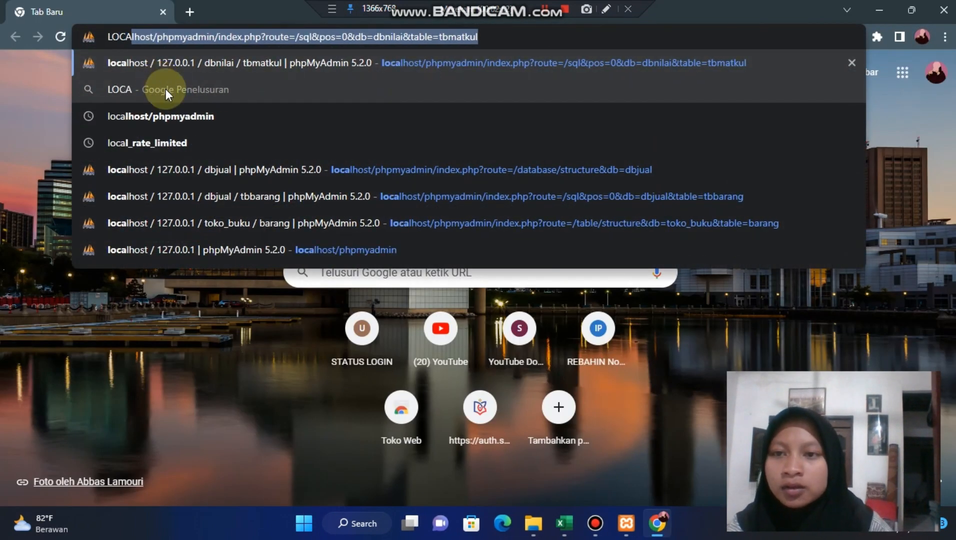
click(187, 116)
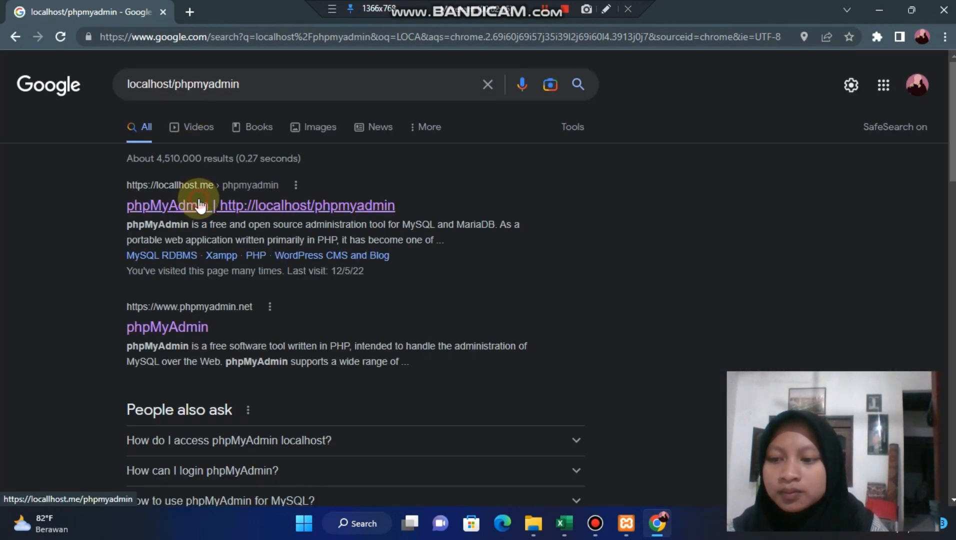
click(199, 205)
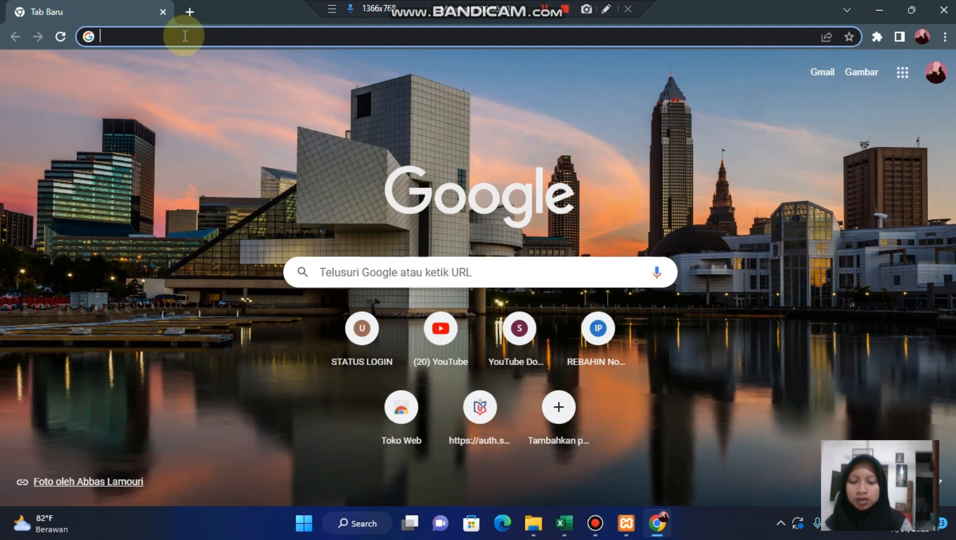
- Load the localhost phpMyAdmin page of table tbmatkul in dbnilai, and collapse dbnilai in the database tree
text(loc)
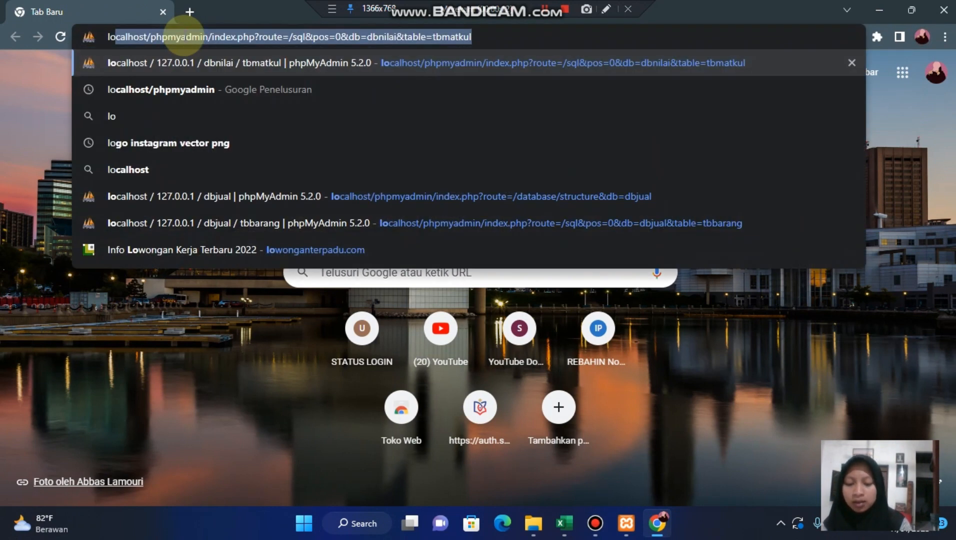
key(Return)
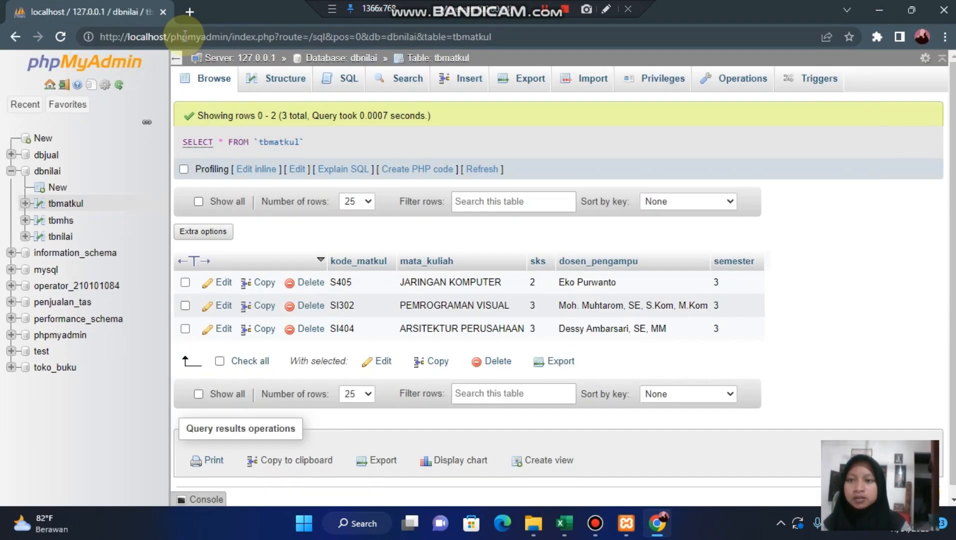
click(12, 171)
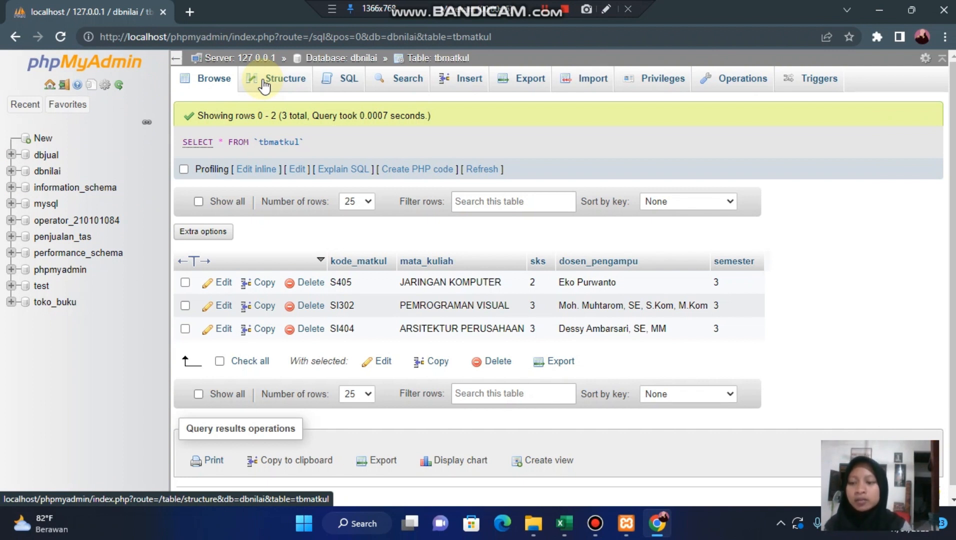
- Open the SQL query editor and replace the default SELECT query with the keywords CREATE DATABASE
click(344, 84)
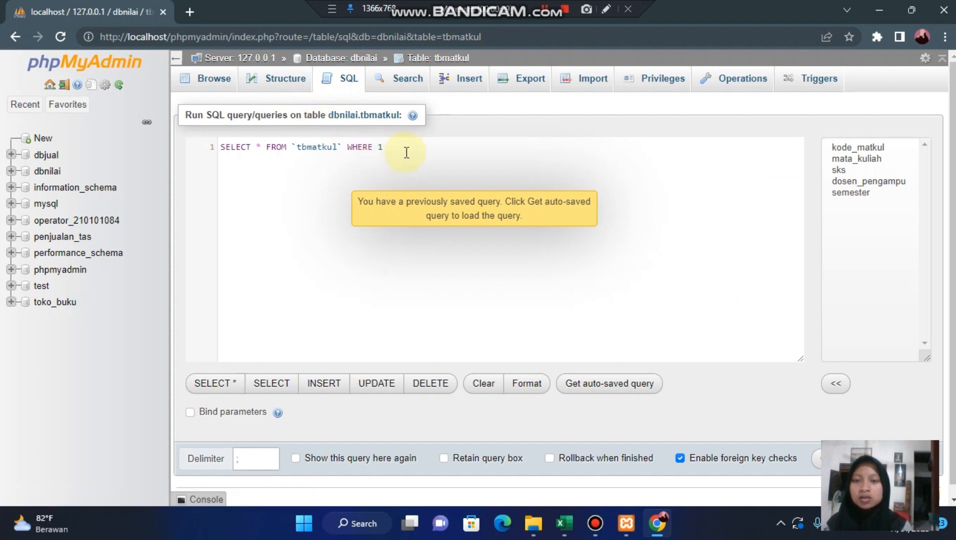
triple_click(234, 153)
drag(234, 152, 213, 148)
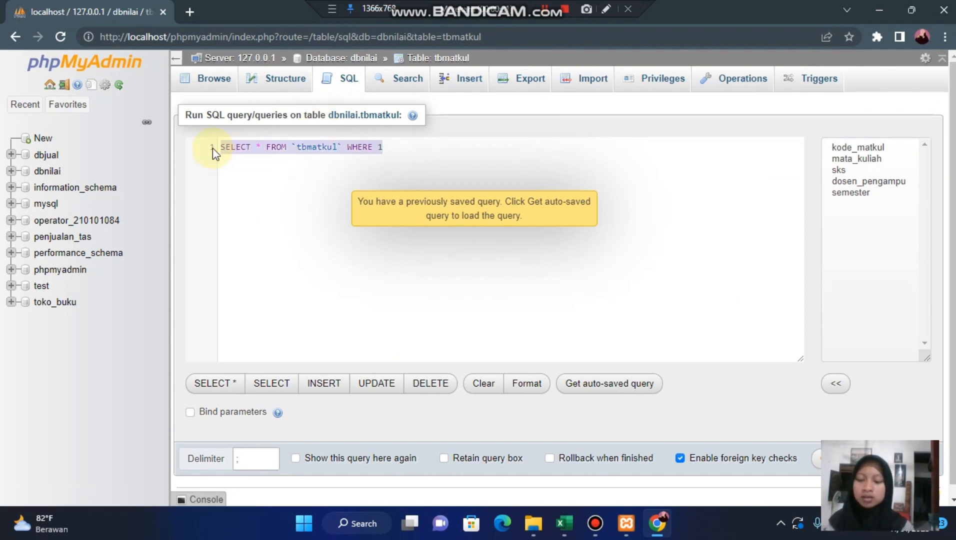
text(cre)
key(Return)
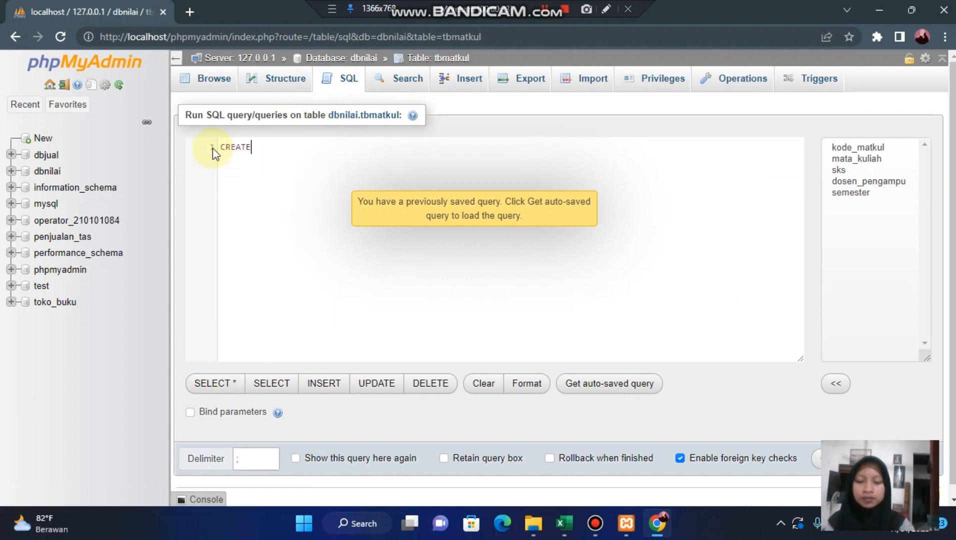
text(da)
key(Down)
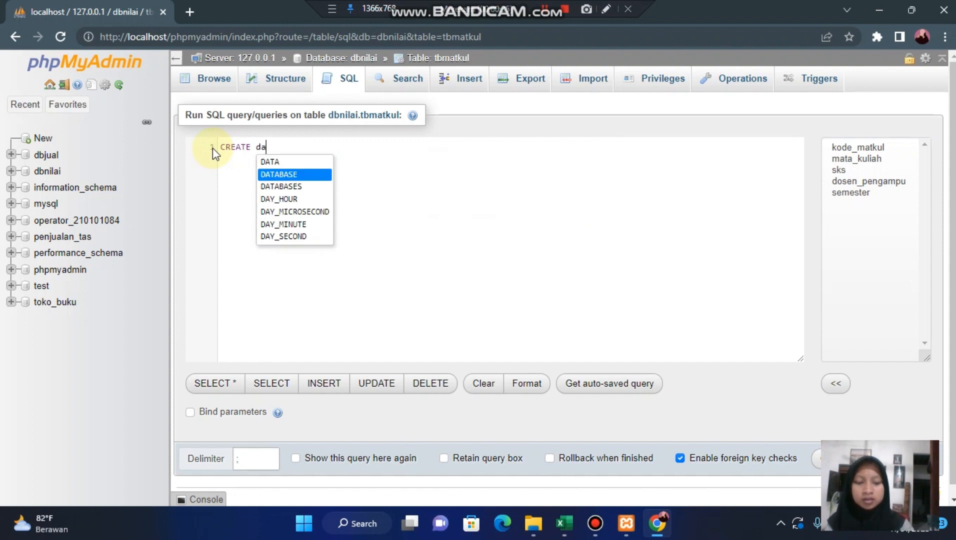
key(Return)
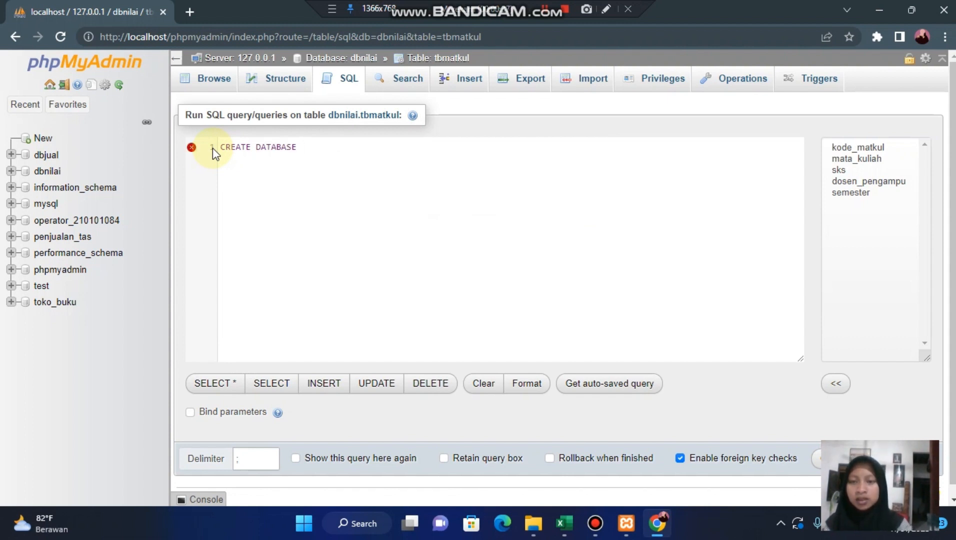
- Complete the CREATE DATABASE statement with the database name dbpenjualan_tas and a closing semicolon
text(p)
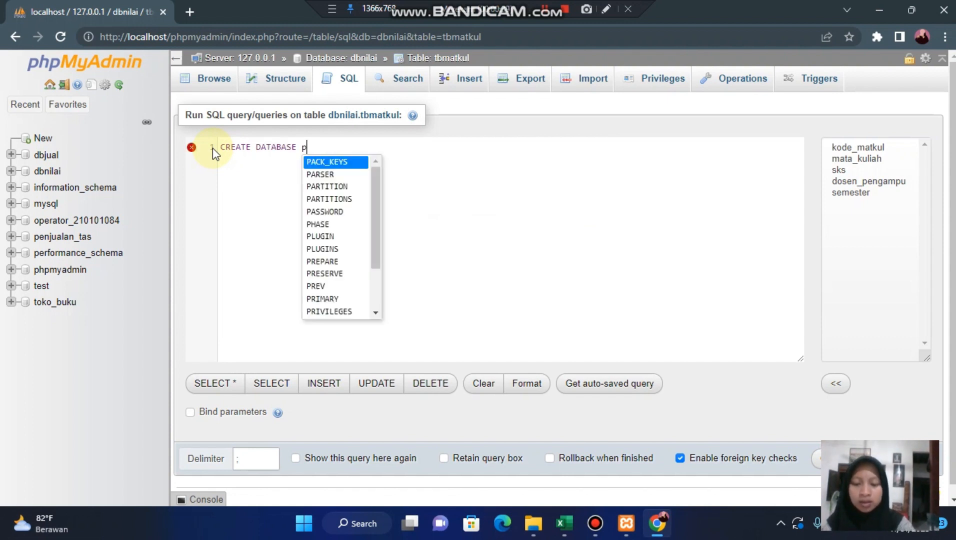
key(BackSpace)
text(db)
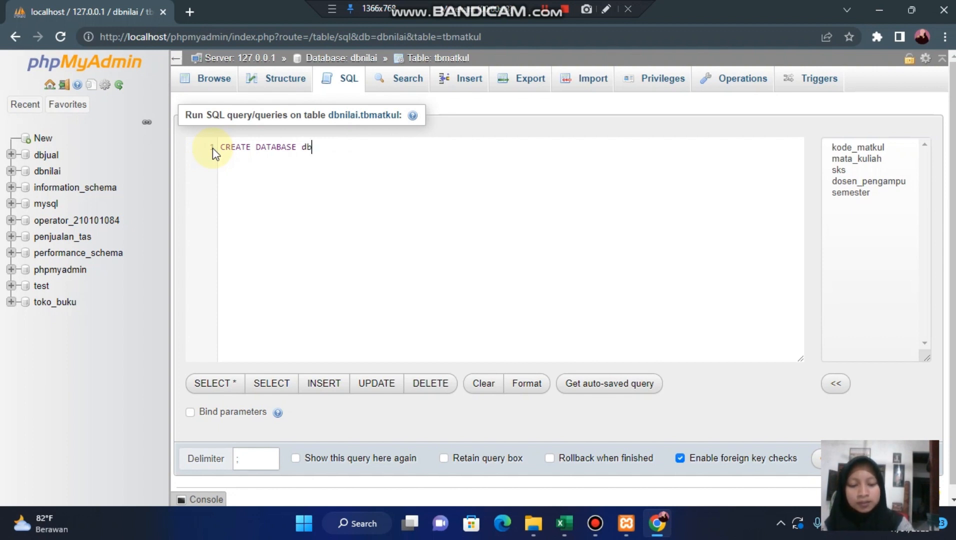
text(penjualan)
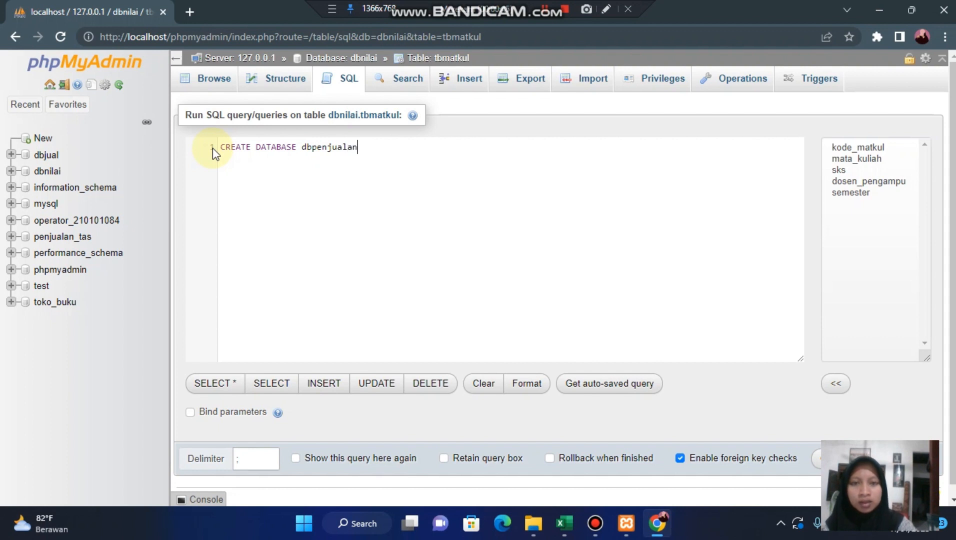
text(_t)
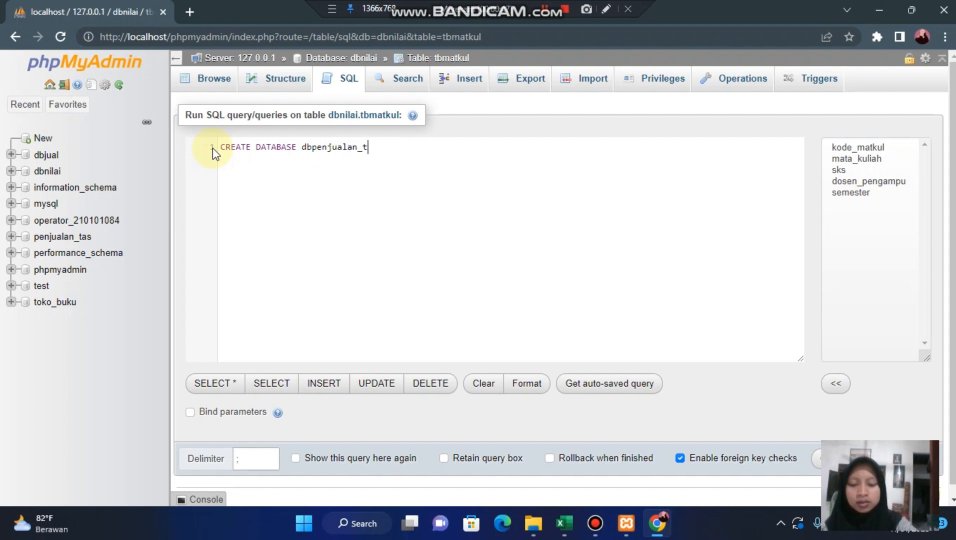
text(as;)
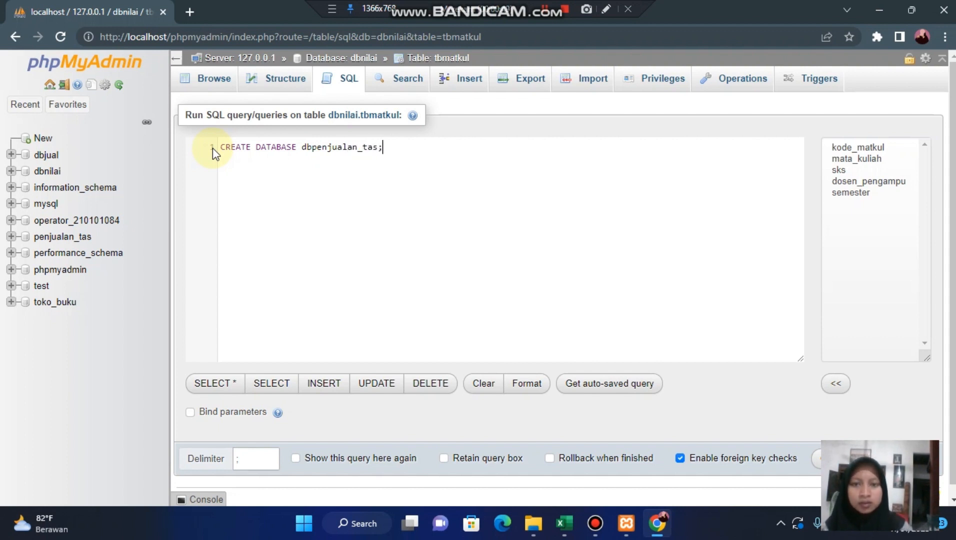
- Run the query to create the database dbpenjualan_tas, and collapse dbnilai in the database tree
scroll(599, 275, down, 1)
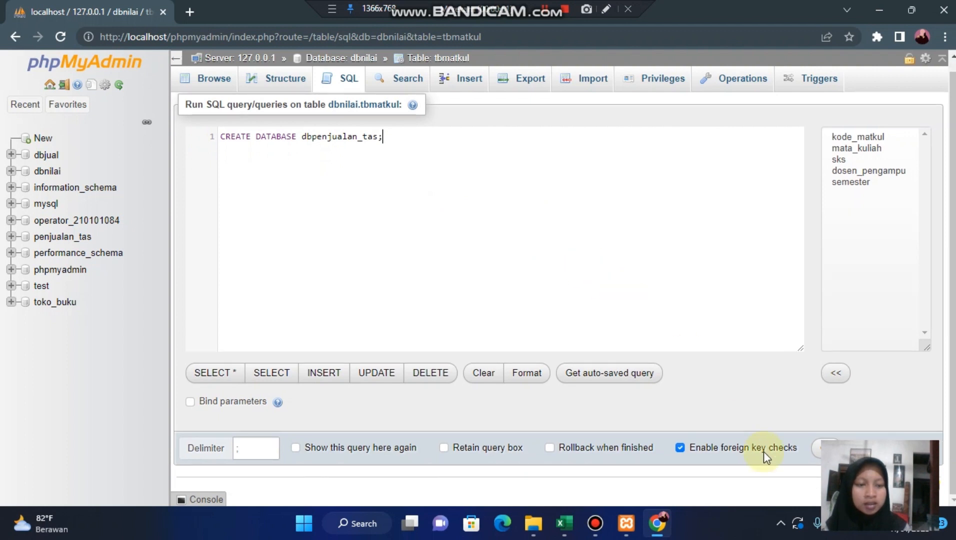
click(815, 453)
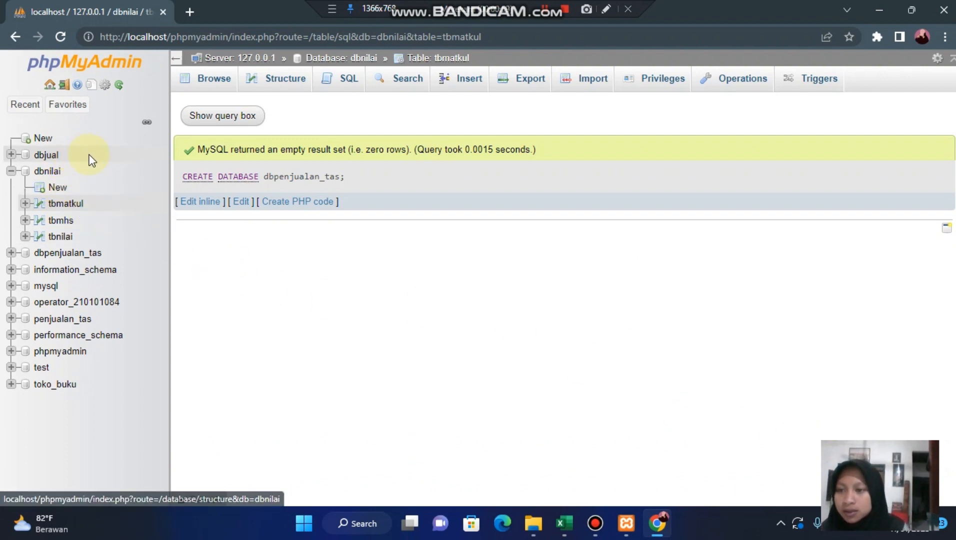
click(12, 171)
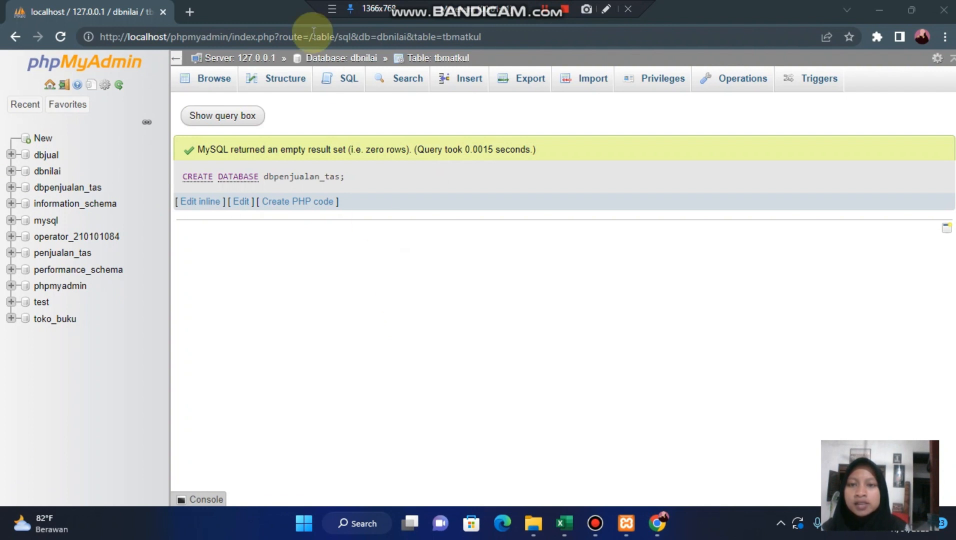
- Open the SQL query editor and replace the default SELECT query with the keywords CREATE TABLE
click(339, 88)
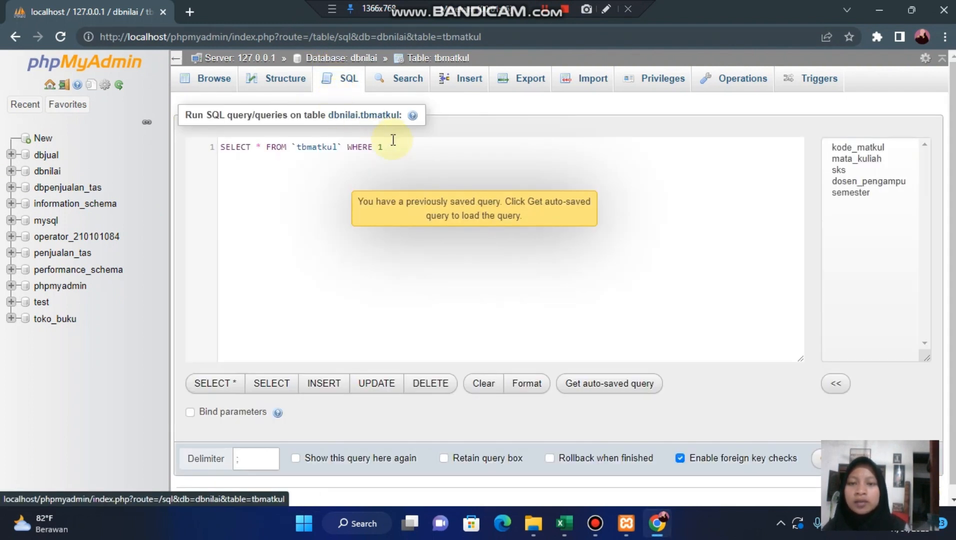
drag(393, 145, 211, 146)
key(BackSpace)
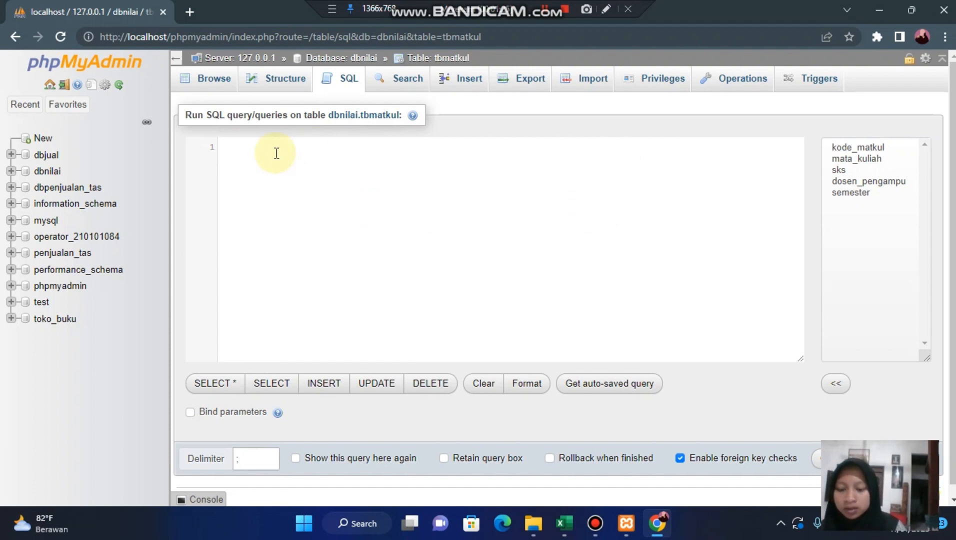
text(CREATE)
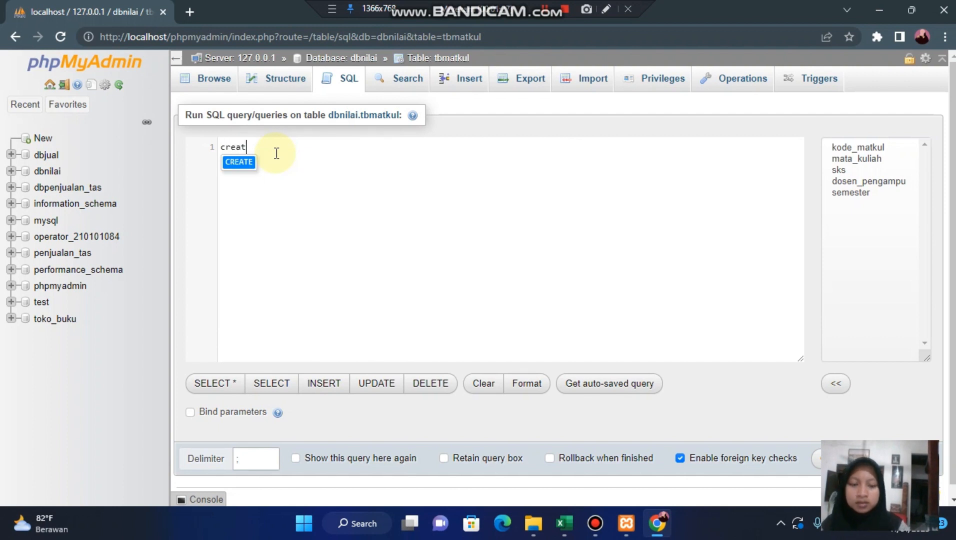
text(tab)
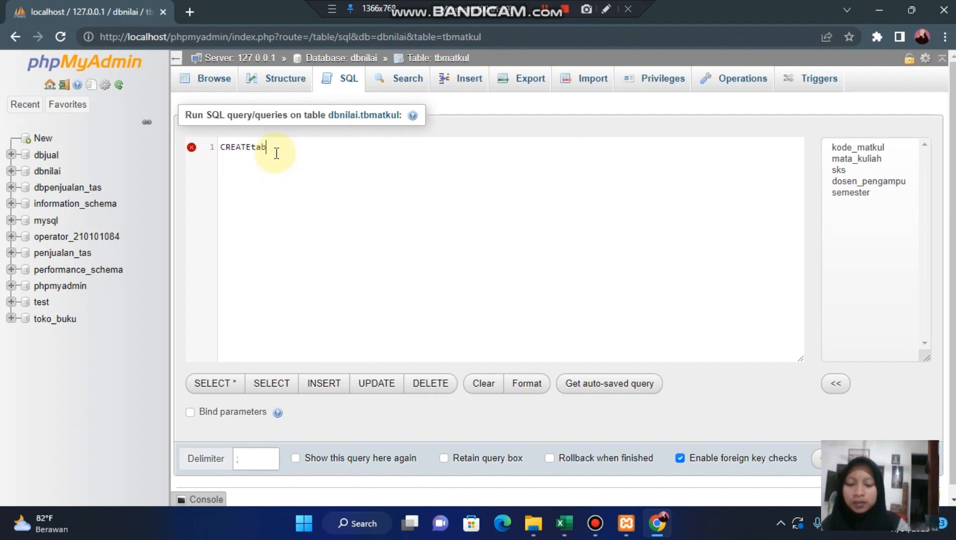
key(BackSpace)
key(BackSpace)
key(BackSpace)
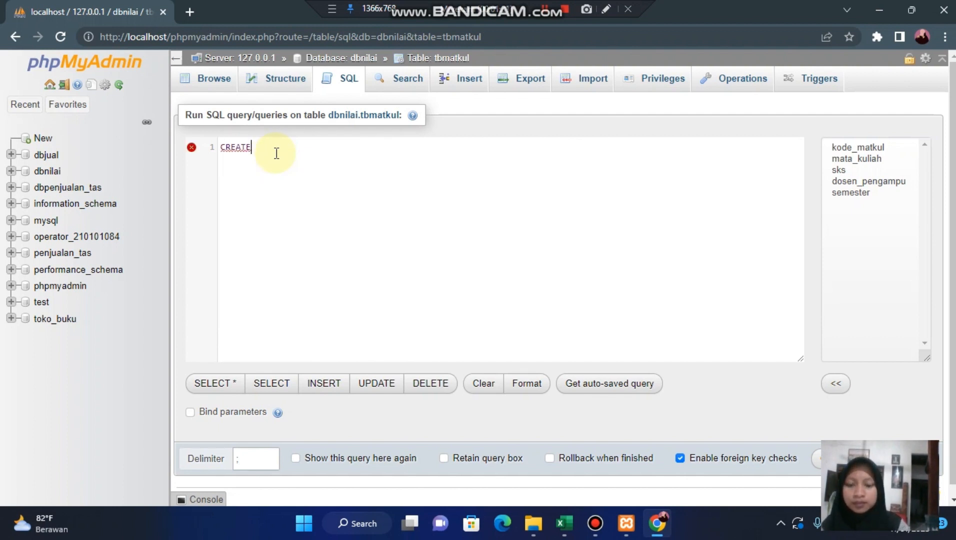
text(tab)
key(Return)
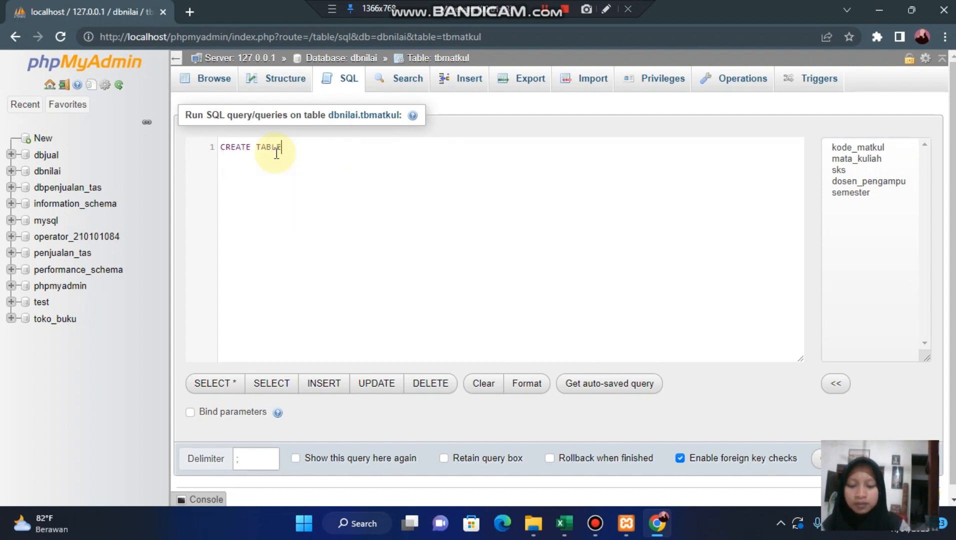
- Name the table barang in the CREATE TABLE statement and add parentheses with an empty line between them for the columns
text(bara)
key(BackSpace)
key(BackSpace)
key(BackSpace)
key(BackSpace)
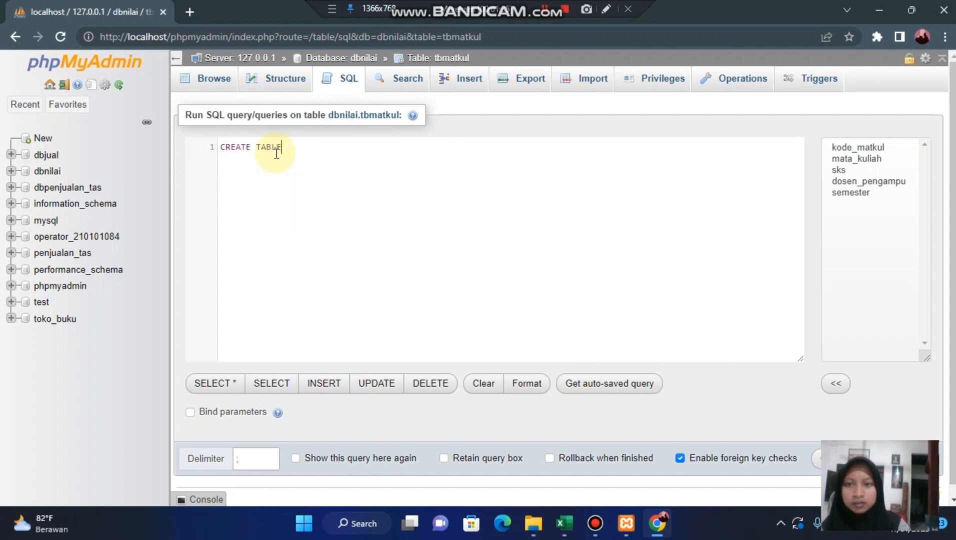
text(barang()
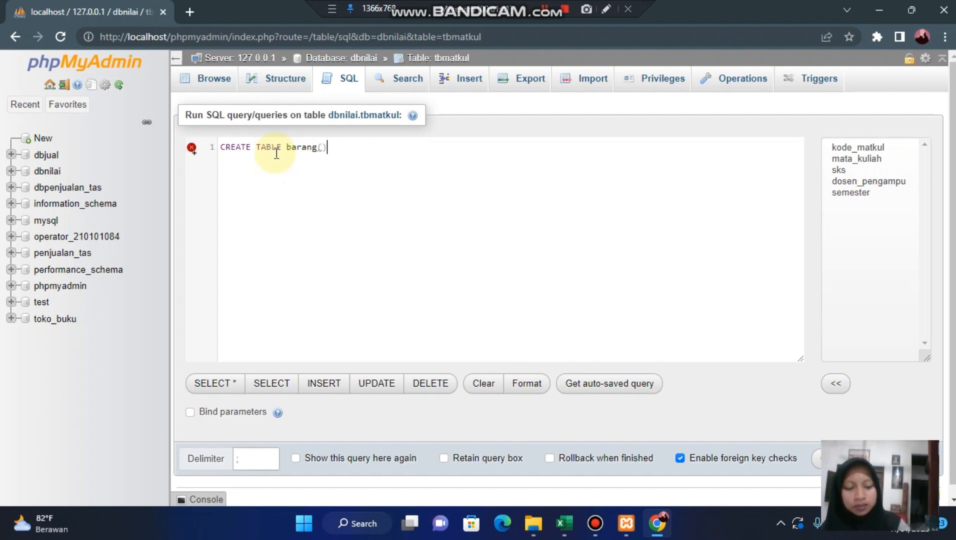
key(Return)
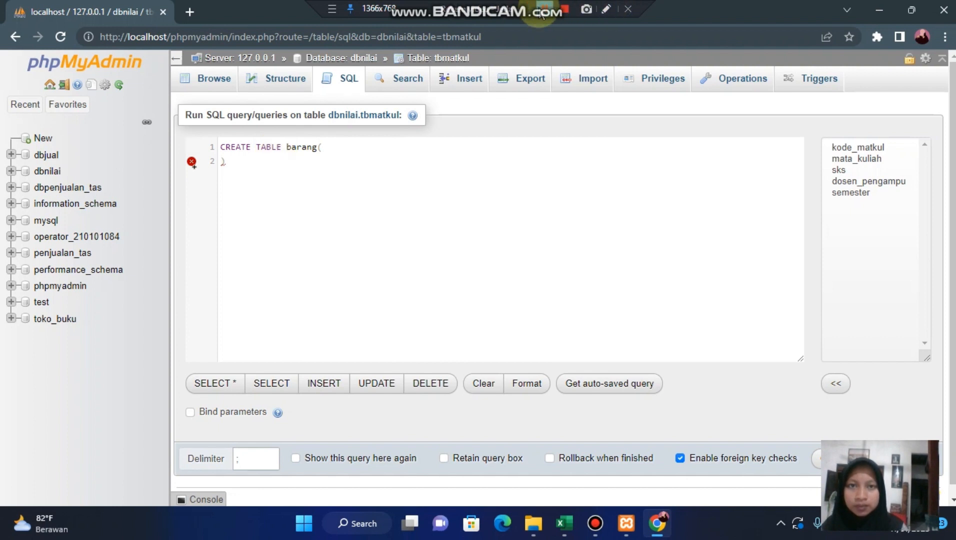
click(343, 149)
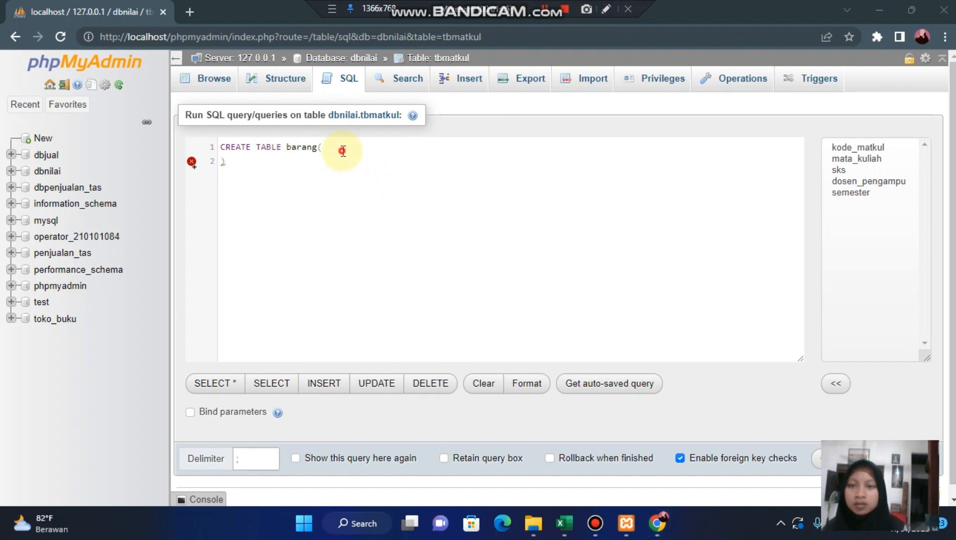
key(Return)
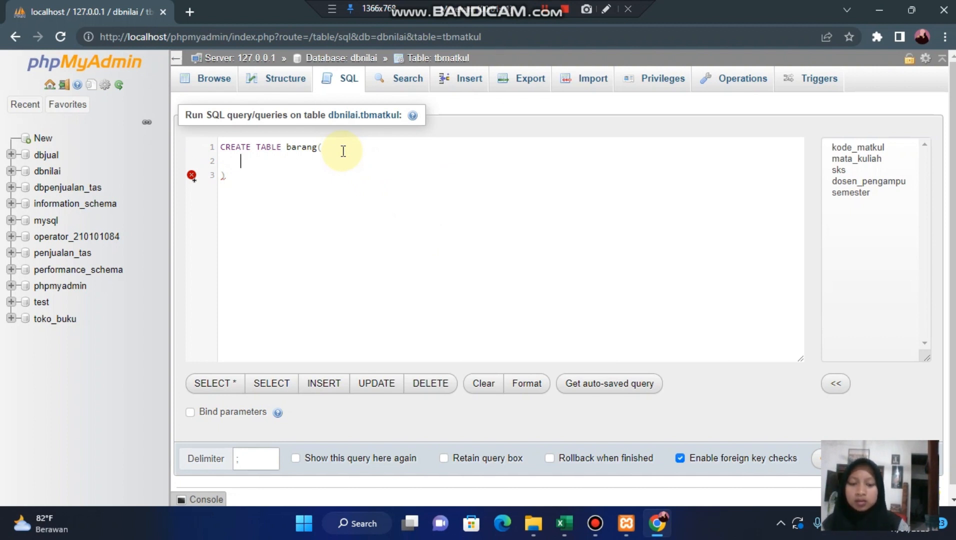
- Define the first column of barang as kode_barang varchar(7) NOT NULL, ending with a comma and a new line
text(kode)
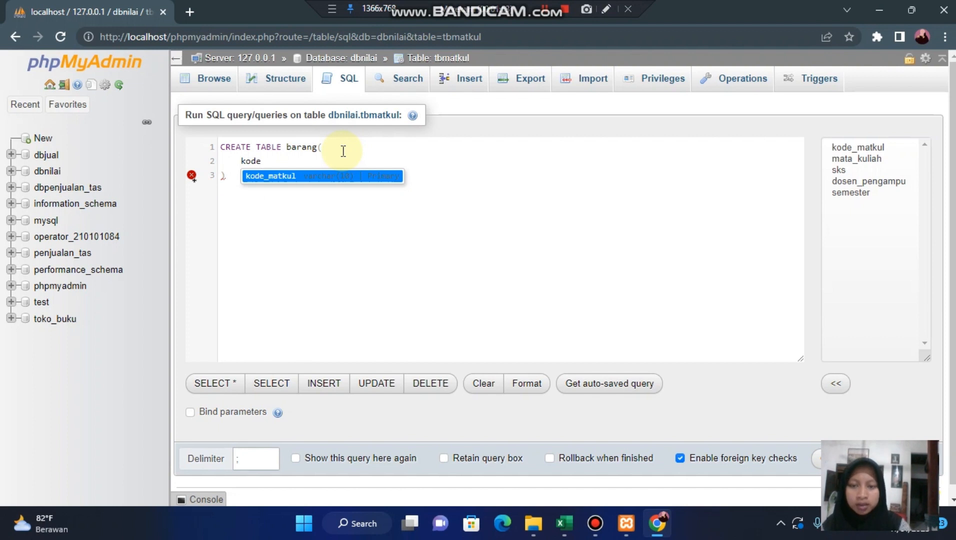
text(_bar)
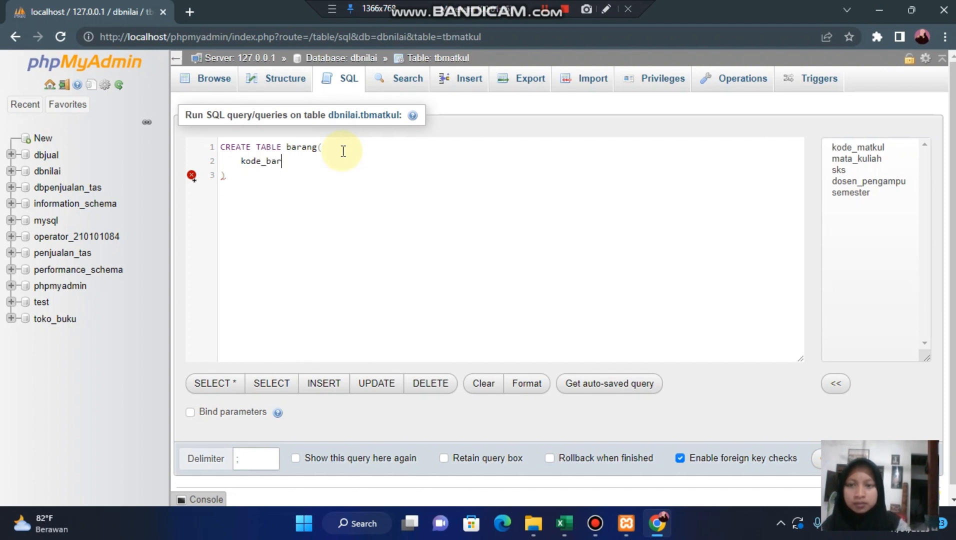
text(ang)
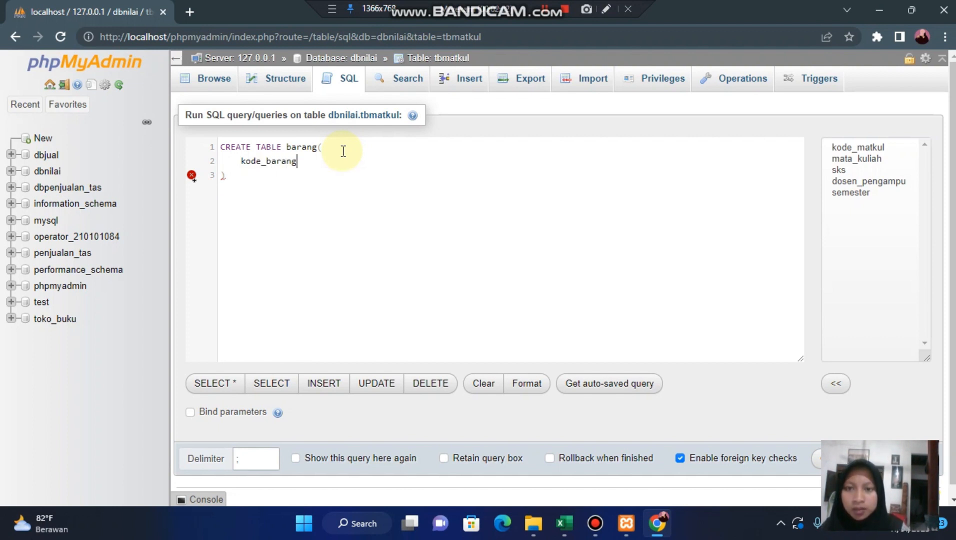
text( varch)
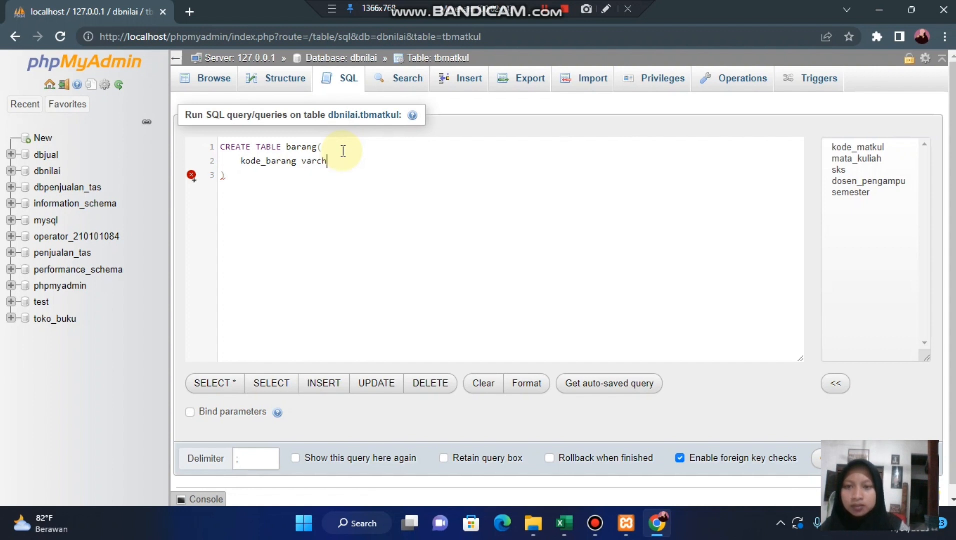
key(BackSpace)
key(BackSpace)
key(BackSpace)
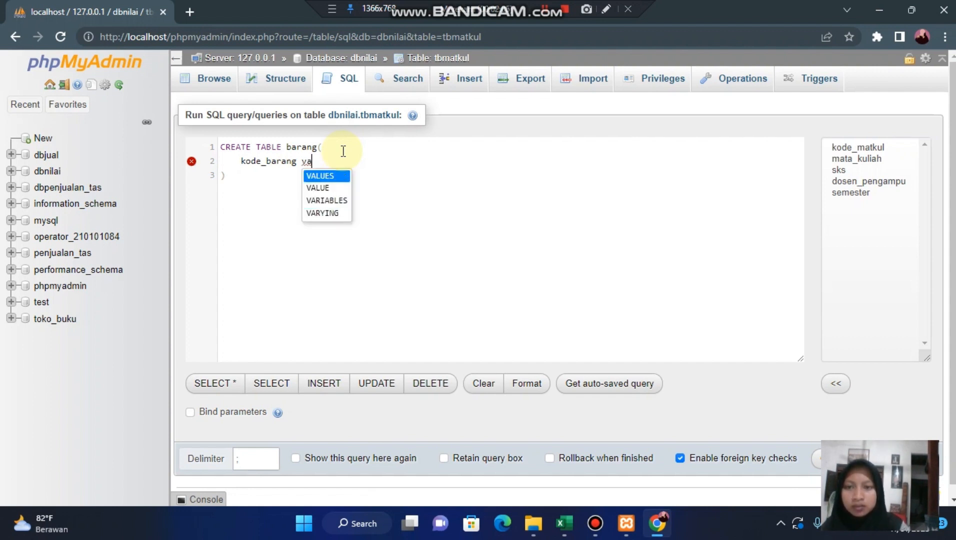
text(rcha)
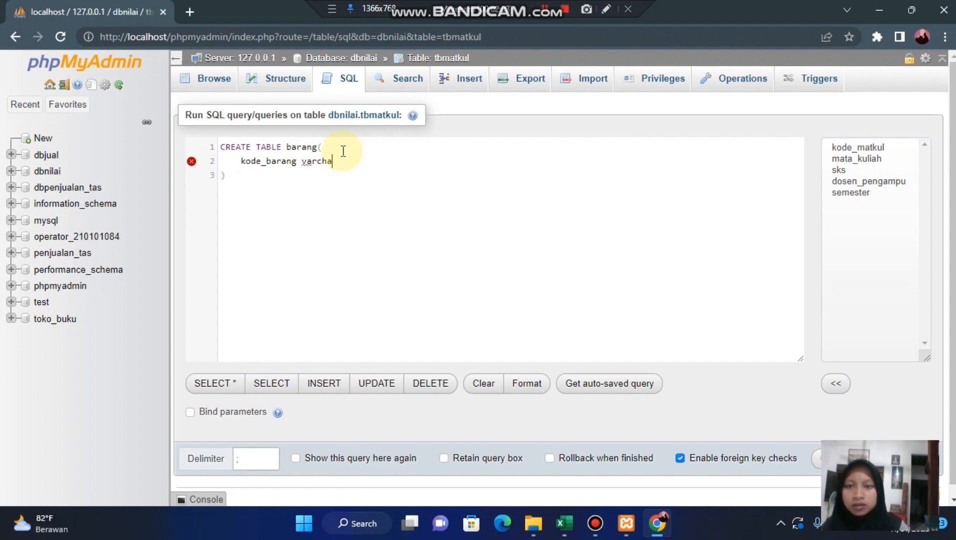
text(r(7)
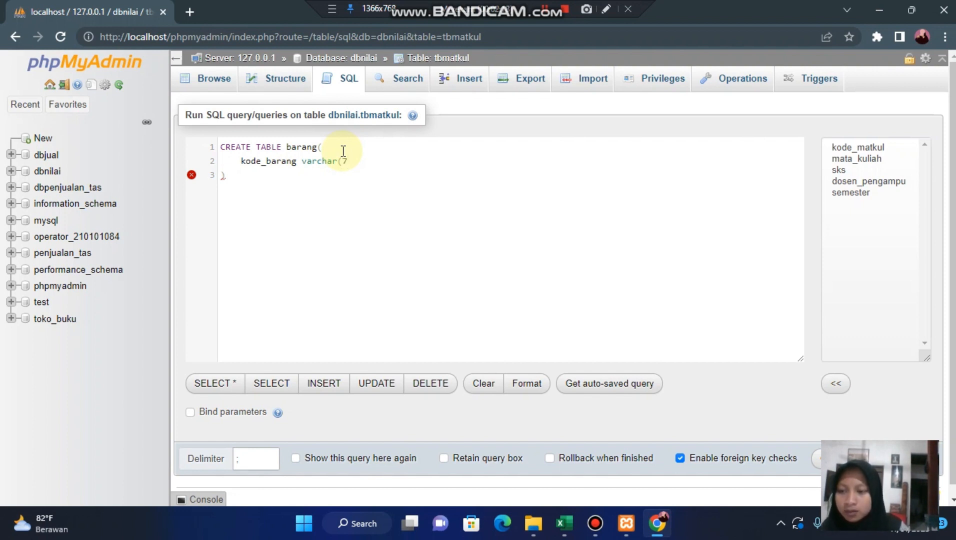
text() N)
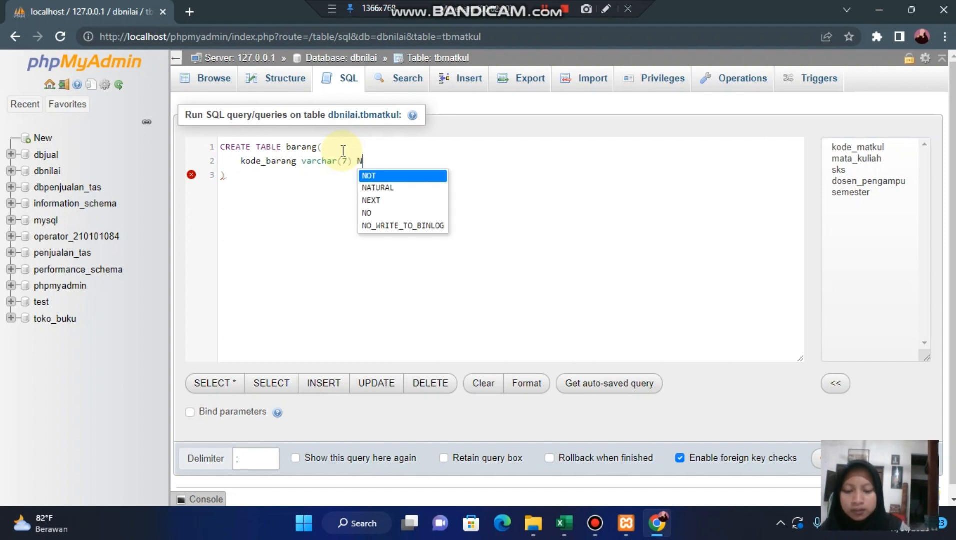
text(OT NULL,)
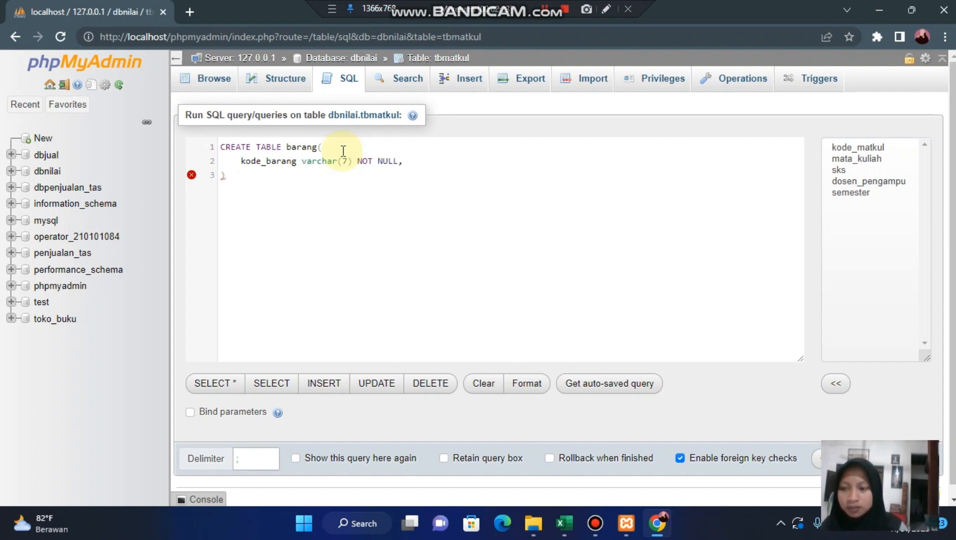
key(Return)
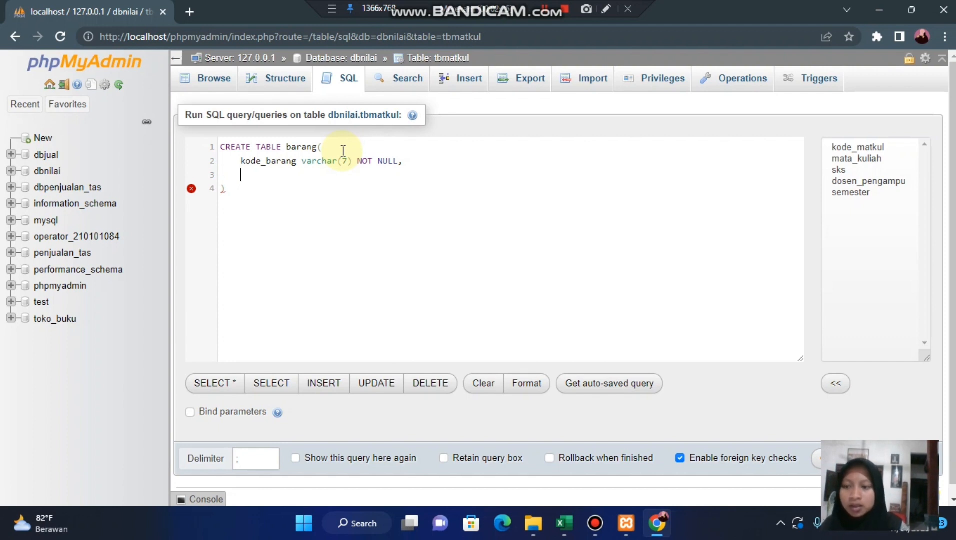
- Add the second column line nama_barang varchar(25) NO NULL, ending with a comma and a new line
text(nama)
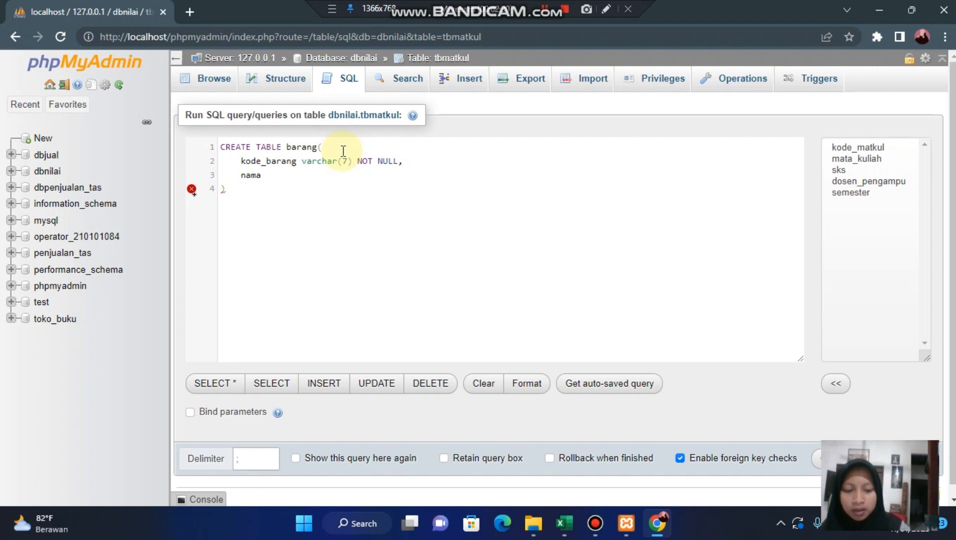
text(_barang)
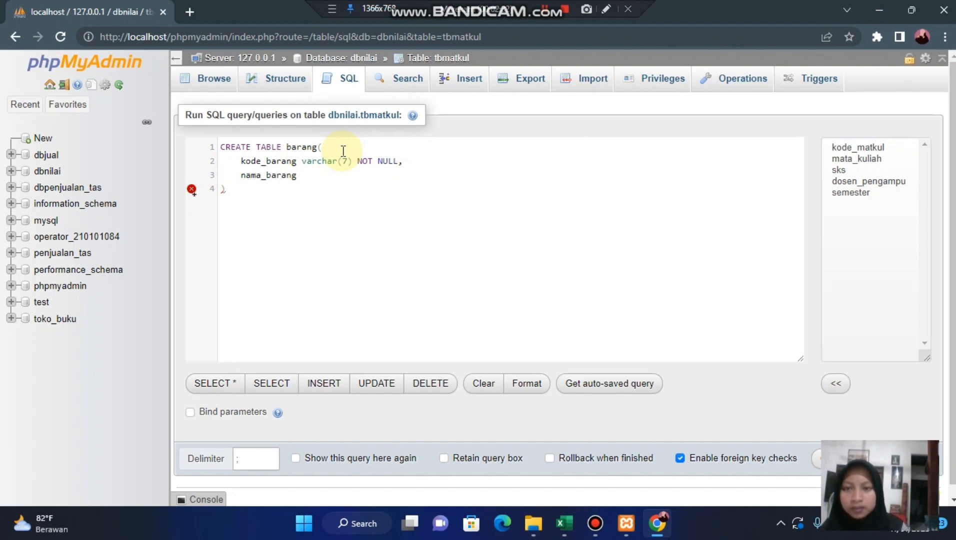
text( v)
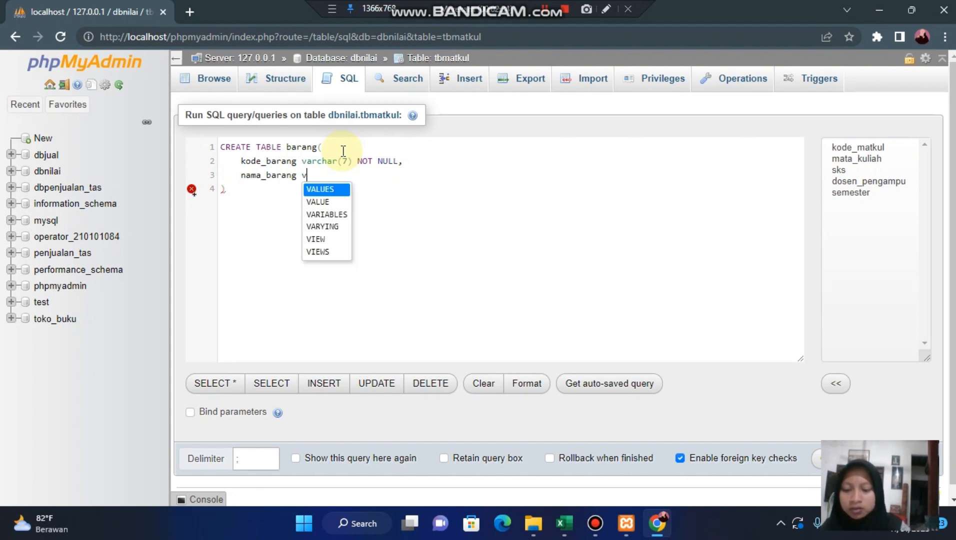
text(archar)
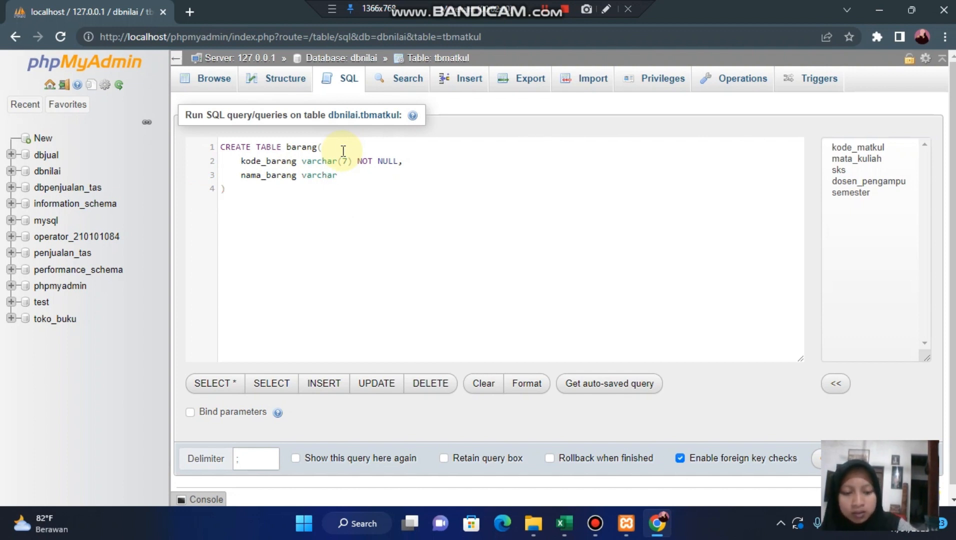
text(()
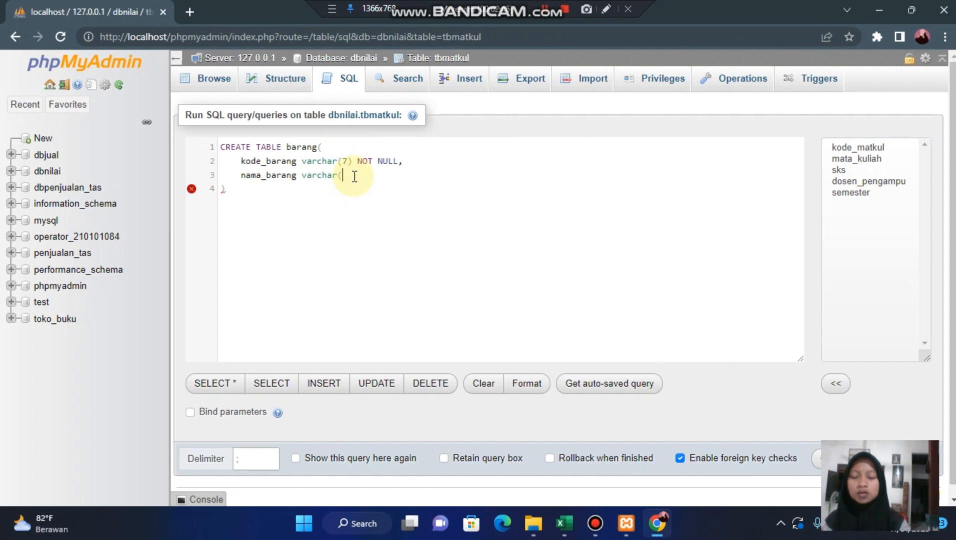
text(25)
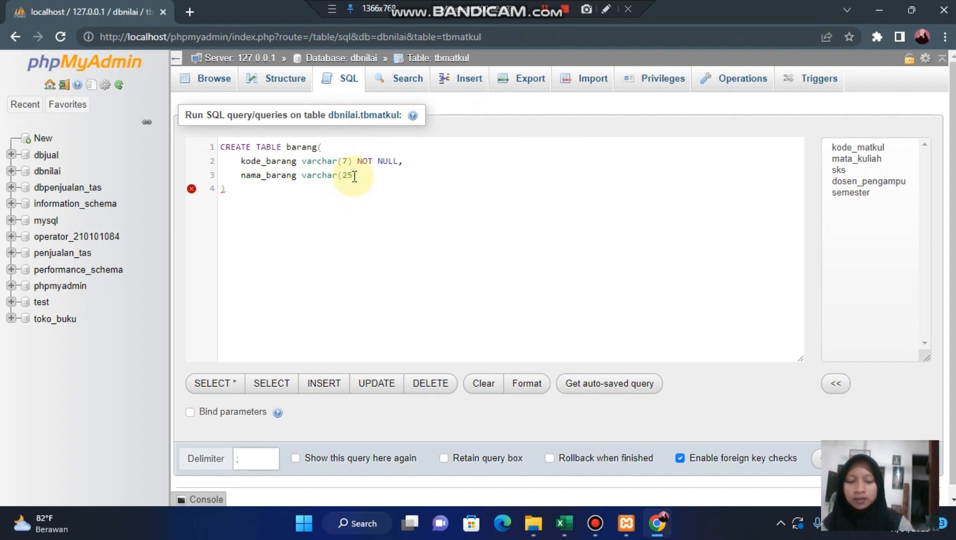
text() NO)
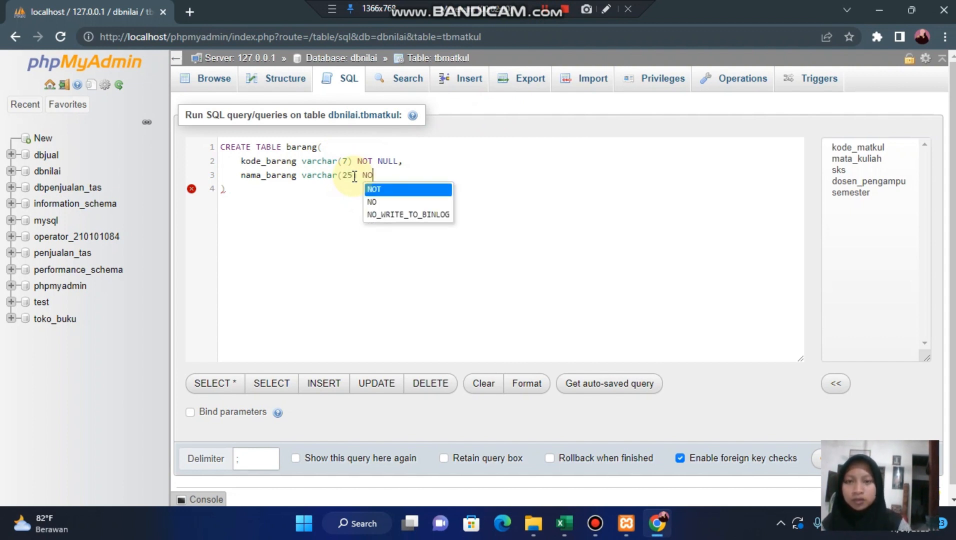
text( NULL,)
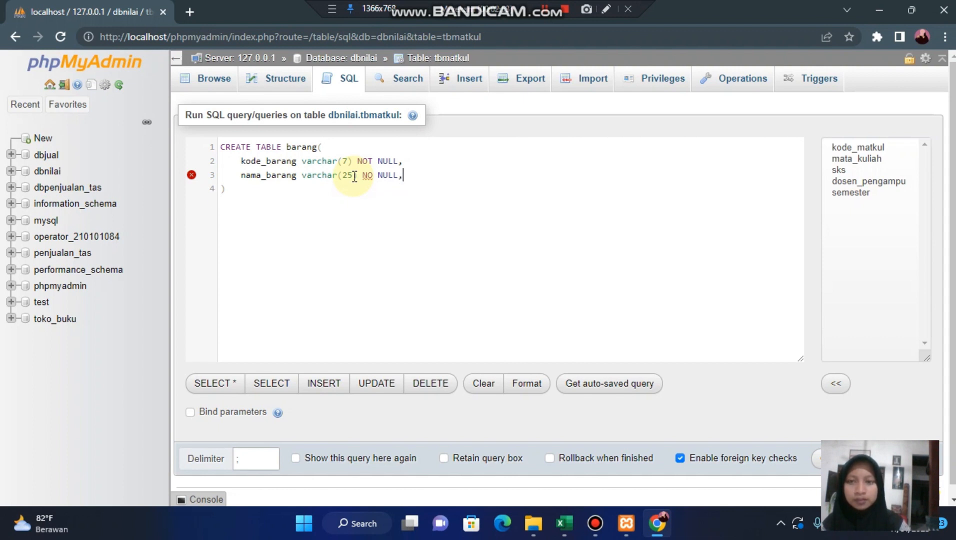
key(Return)
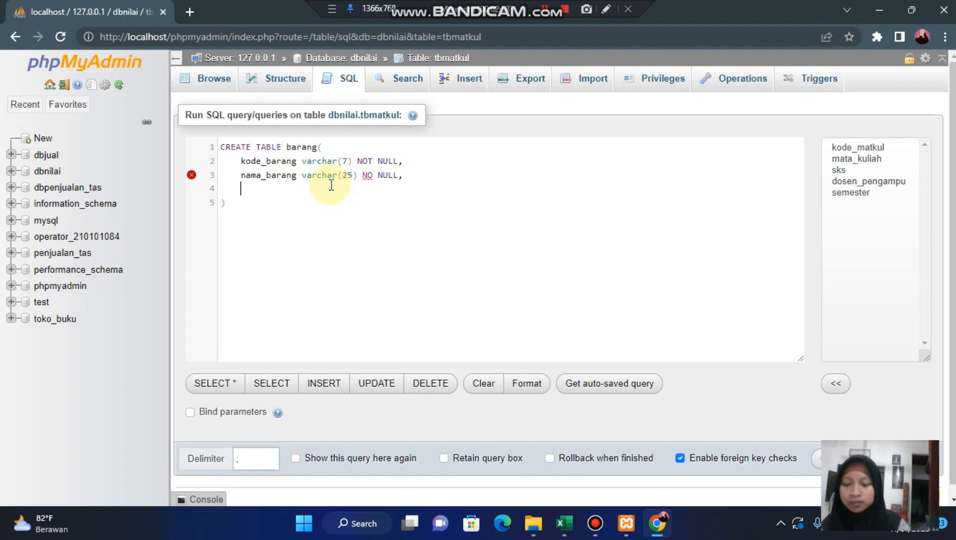
- Start the third column line of table barang with harga_satuan int(15)
text(har)
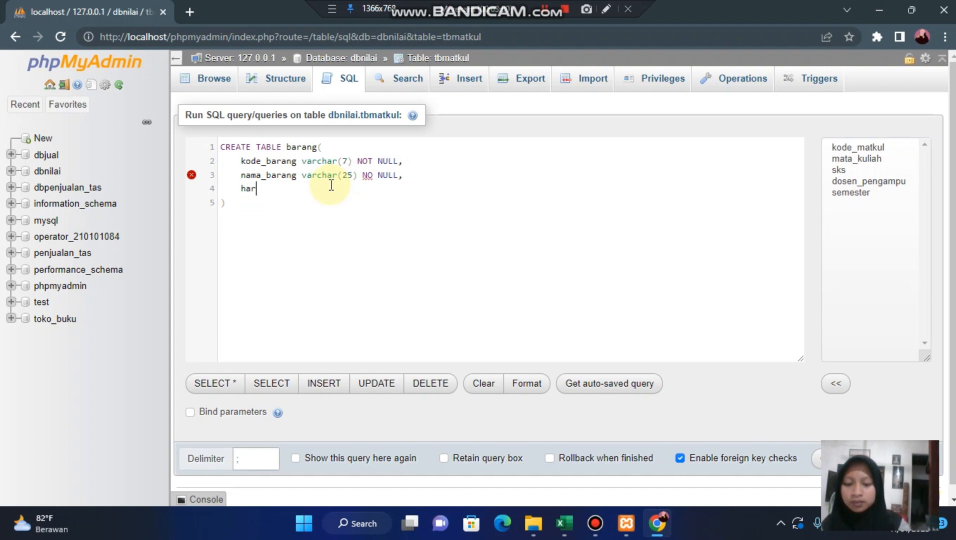
text(ga)
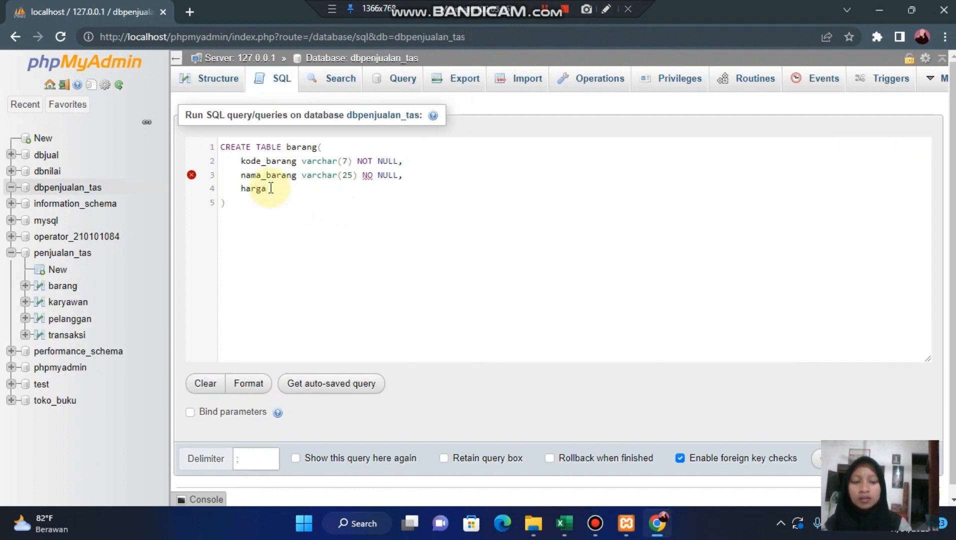
text(harga_)
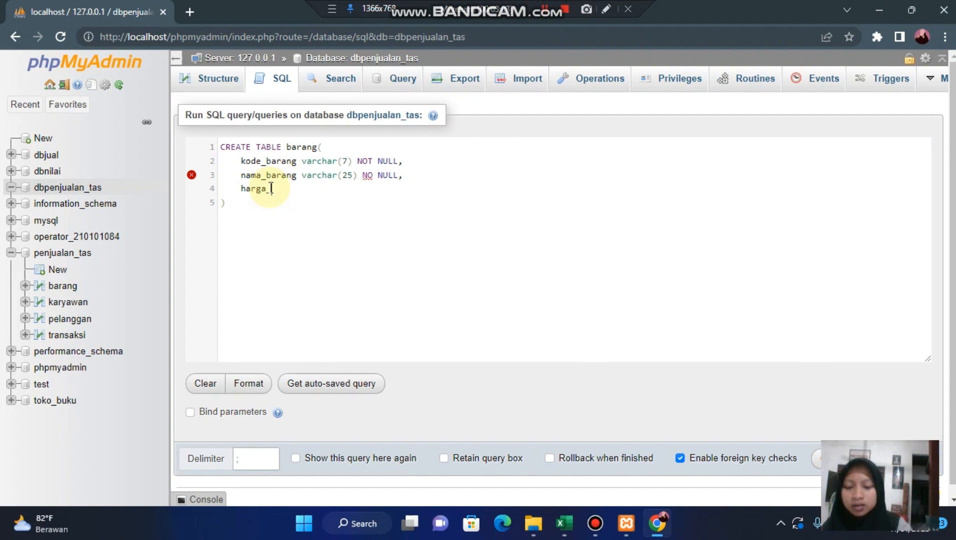
text(satuan)
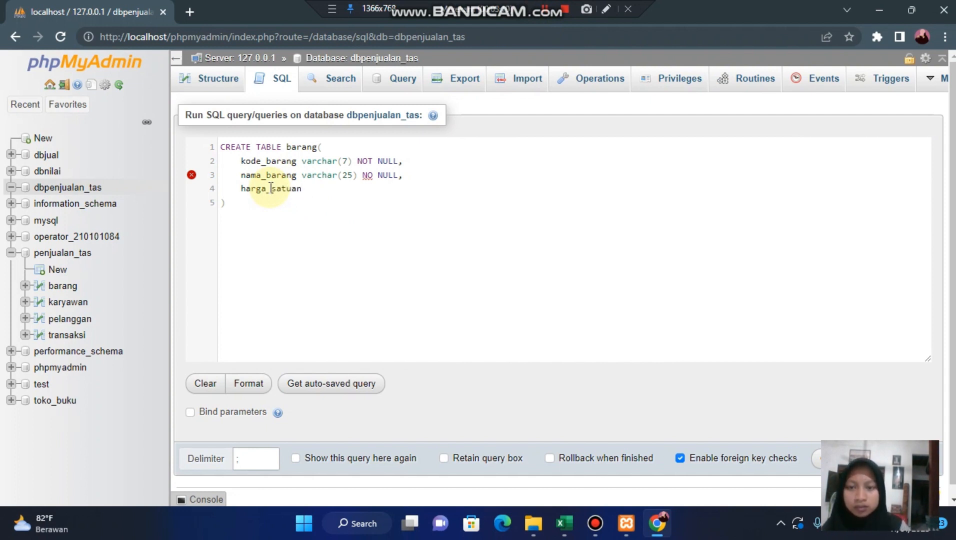
text( var)
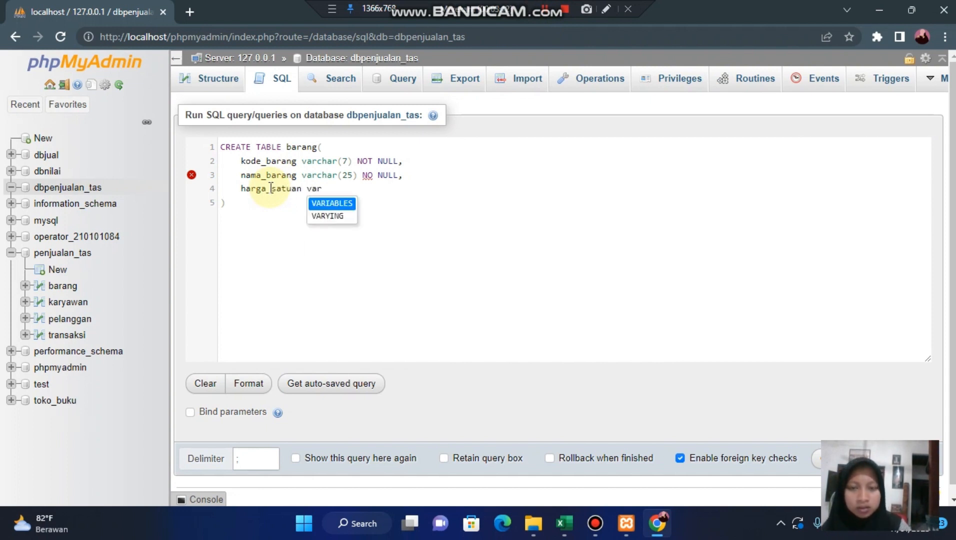
key(BackSpace)
key(BackSpace)
key(BackSpace)
text(int)
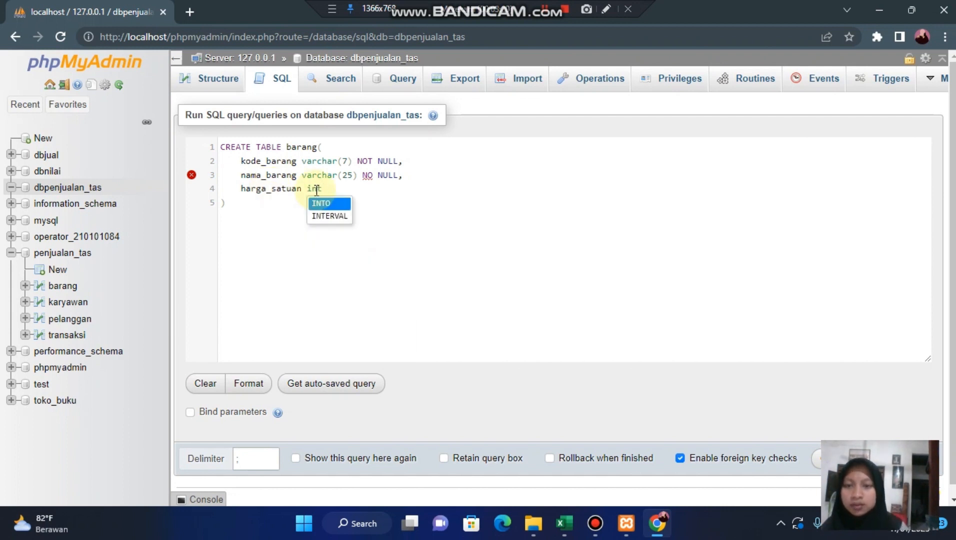
text(()
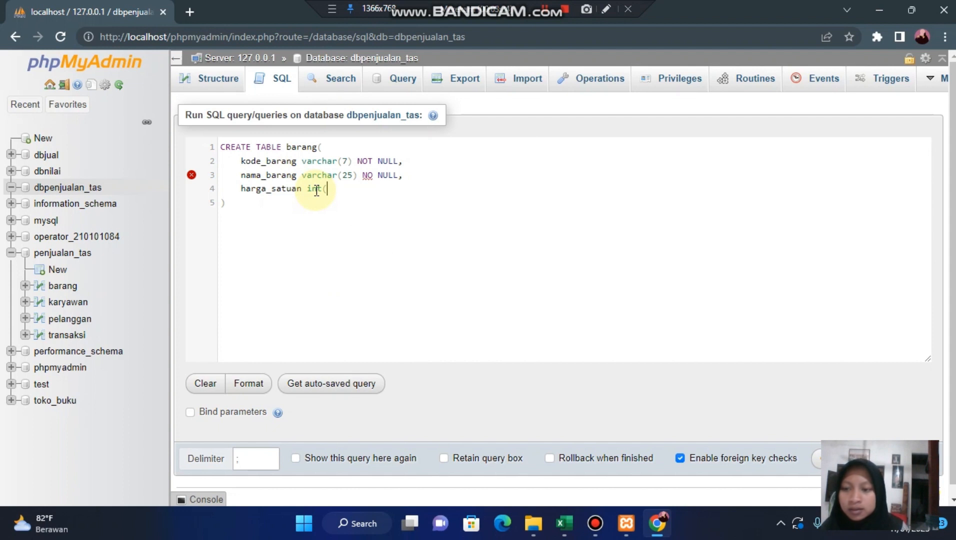
text(1)
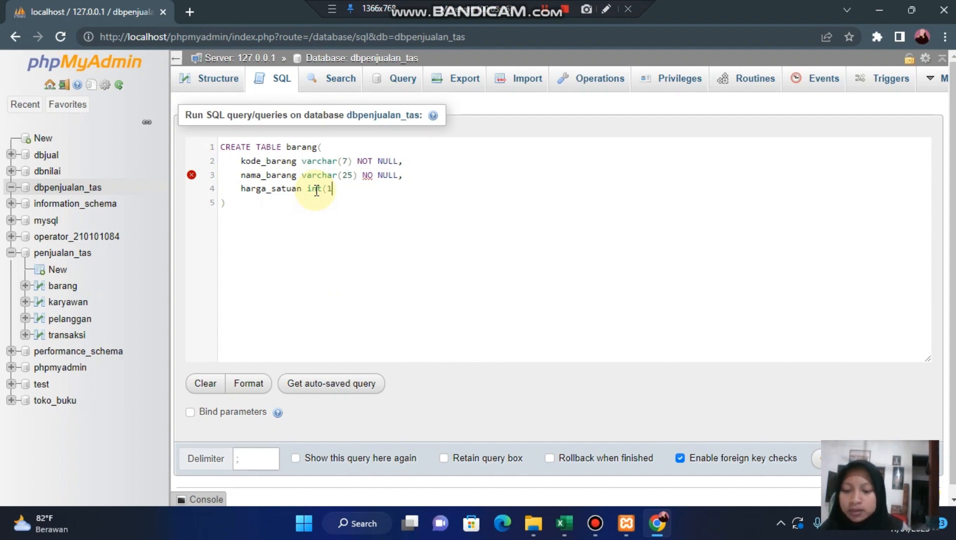
text(5))
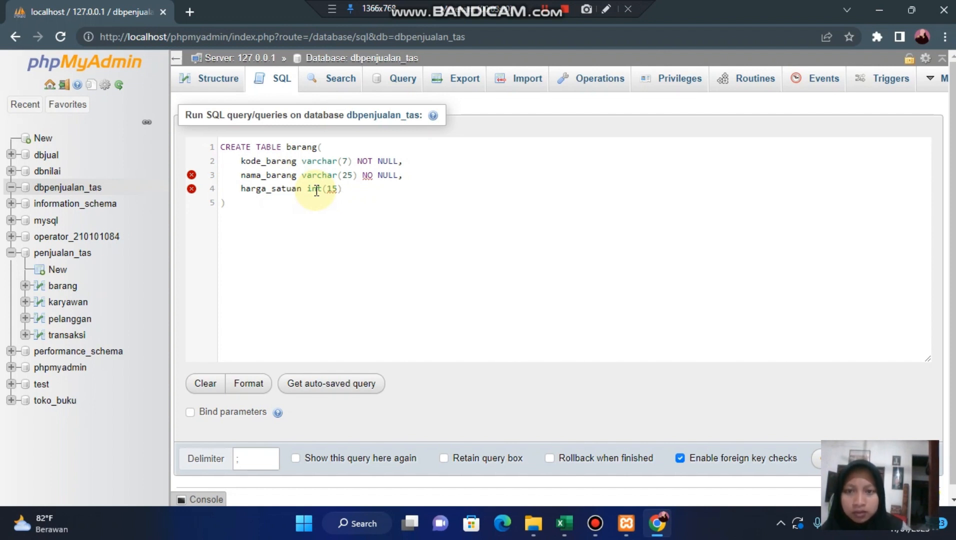
text( no)
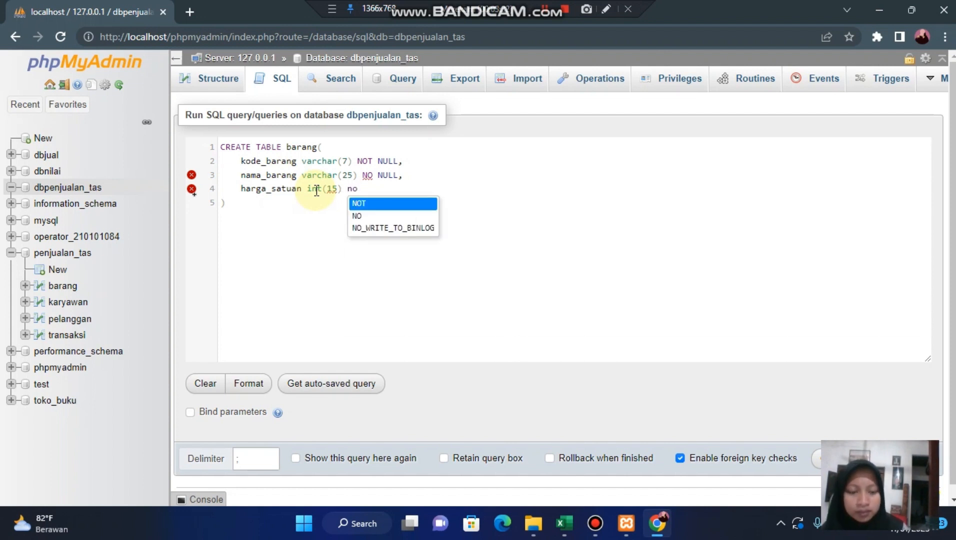
- Add the NOT NULL constraint in capitals to the harga_satuan column
key(Return)
text(null)
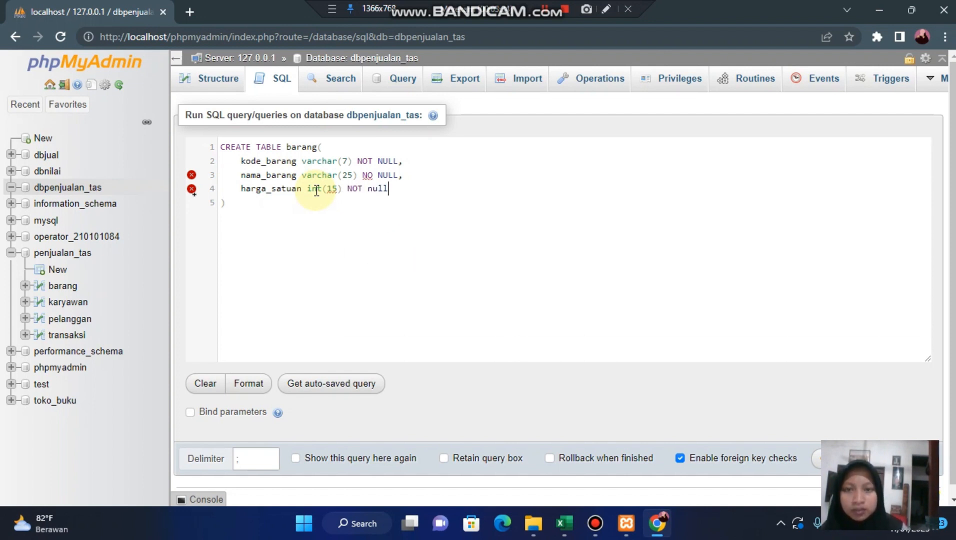
key(Return)
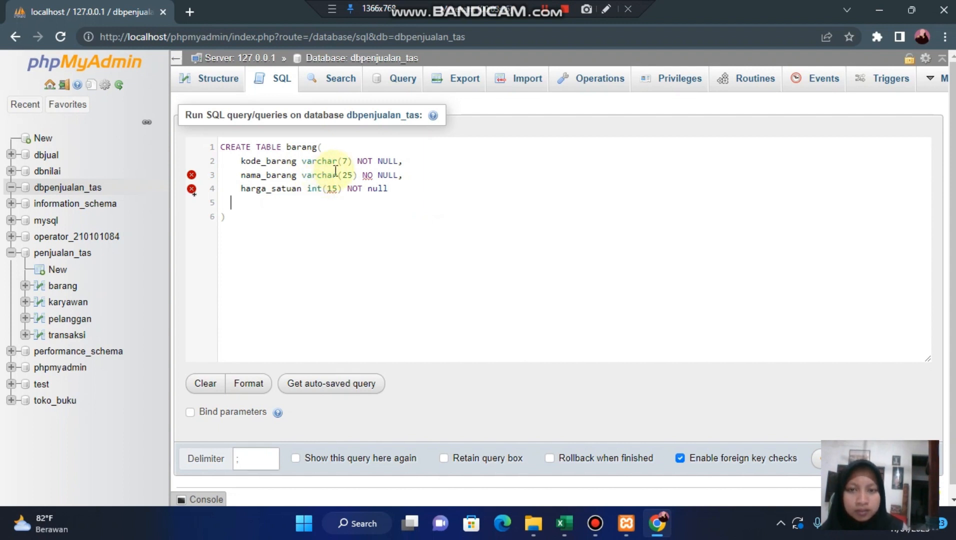
key(BackSpace)
key(BackSpace)
key(BackSpace)
key(BackSpace)
key(BackSpace)
key(BackSpace)
key(BackSpace)
key(BackSpace)
key(BackSpace)
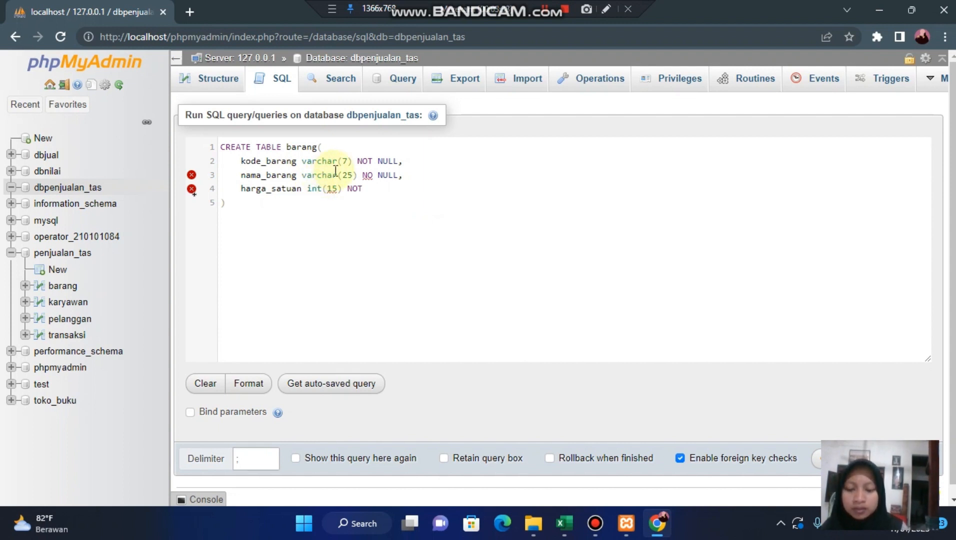
text(NU)
key(BackSpace)
key(BackSpace)
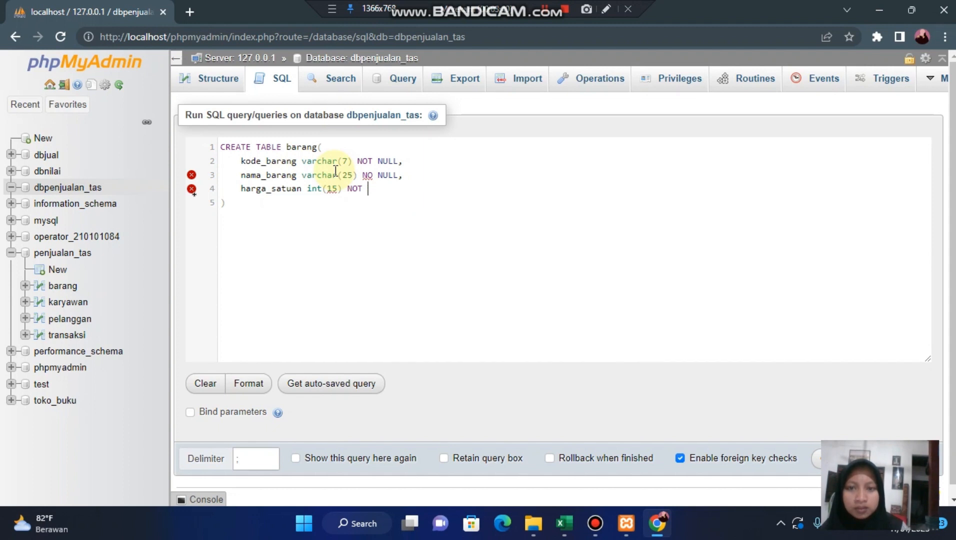
text(NU)
key(BackSpace)
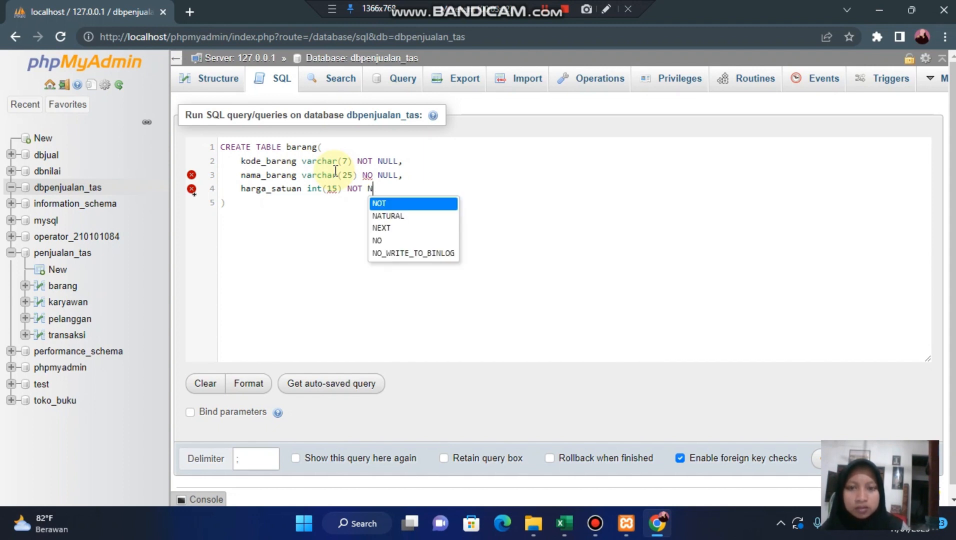
text(ULL)
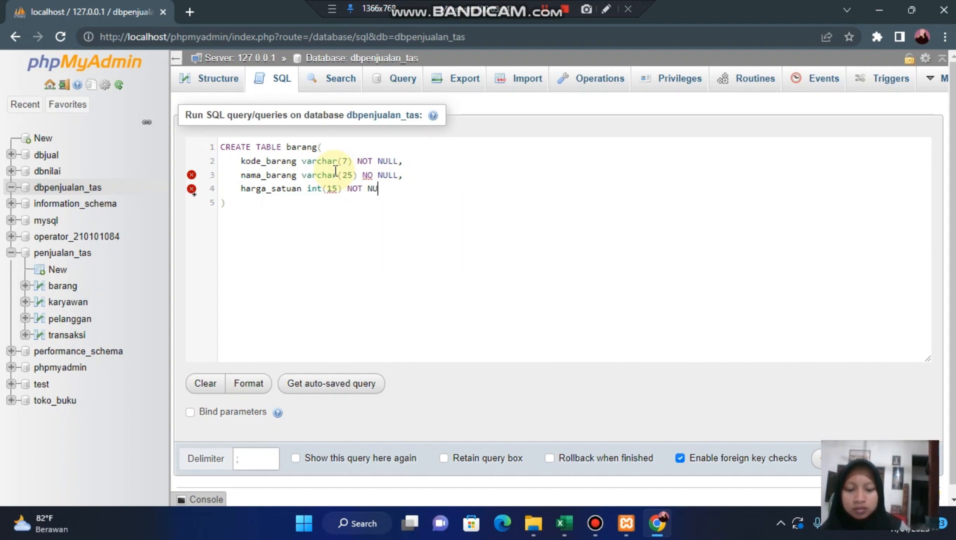
- Correct NO NULL to NOT NULL on the nama_barang line, and end the harga_satuan line with a comma and a new line
click(377, 175)
text(T)
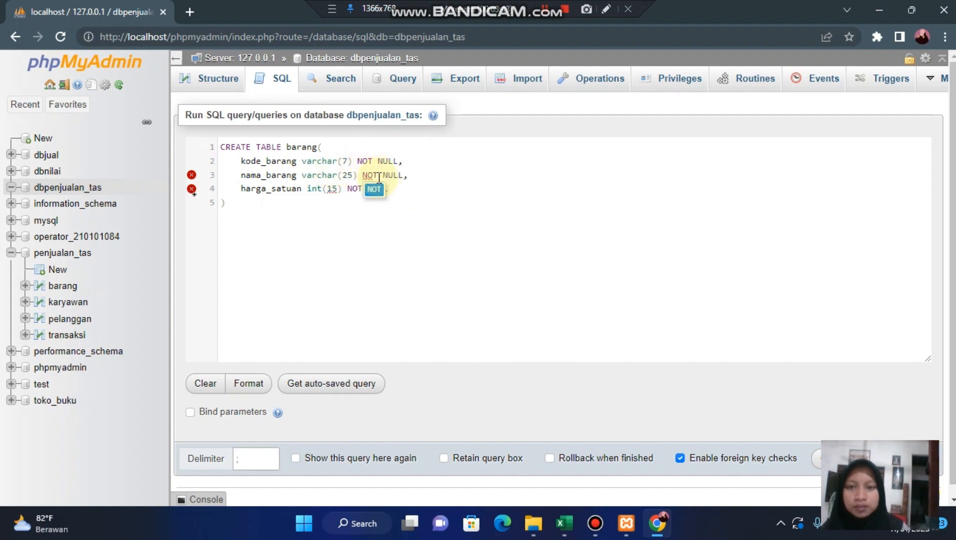
click(377, 193)
click(395, 188)
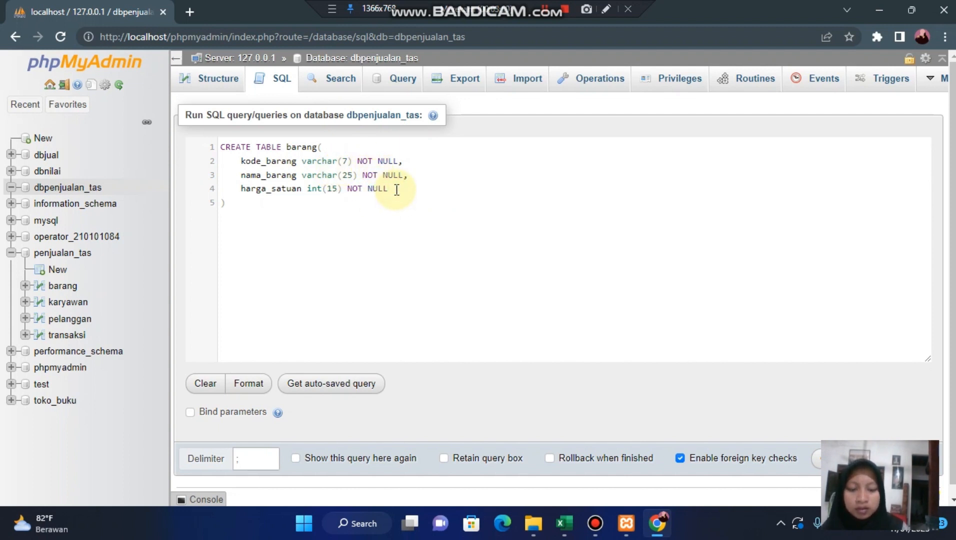
text(,)
key(Return)
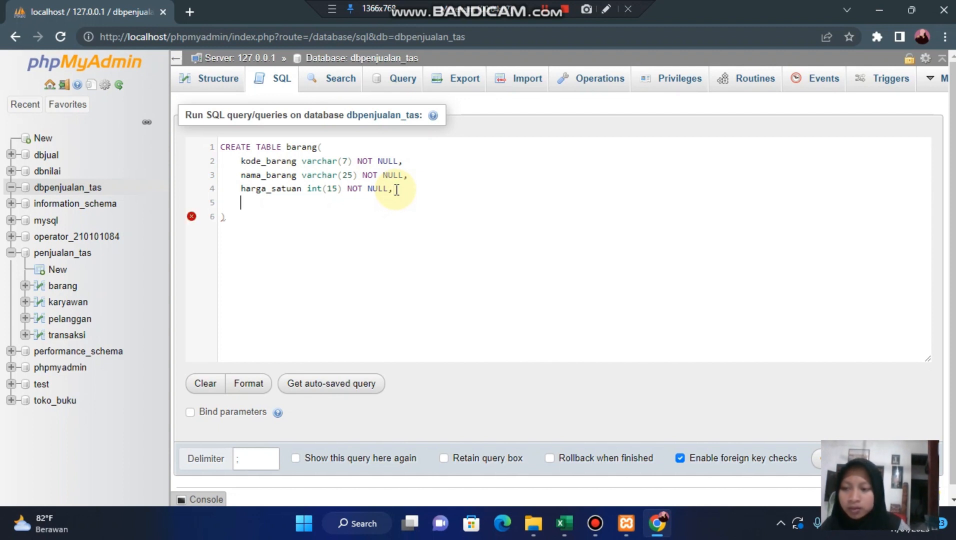
- Begin the primary key definition on the line below harga_satuan with the keywords PRIMARY key
text(pri)
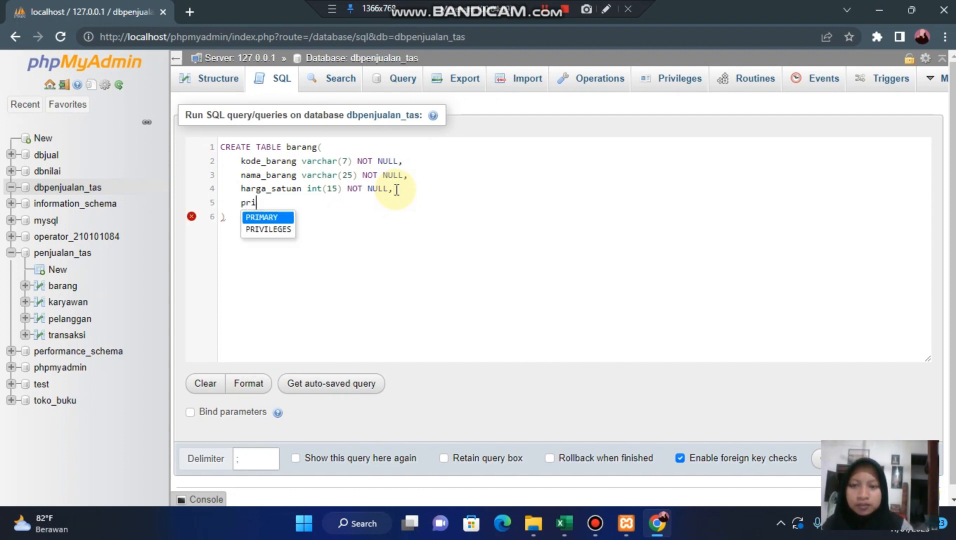
key(Return)
text(key)
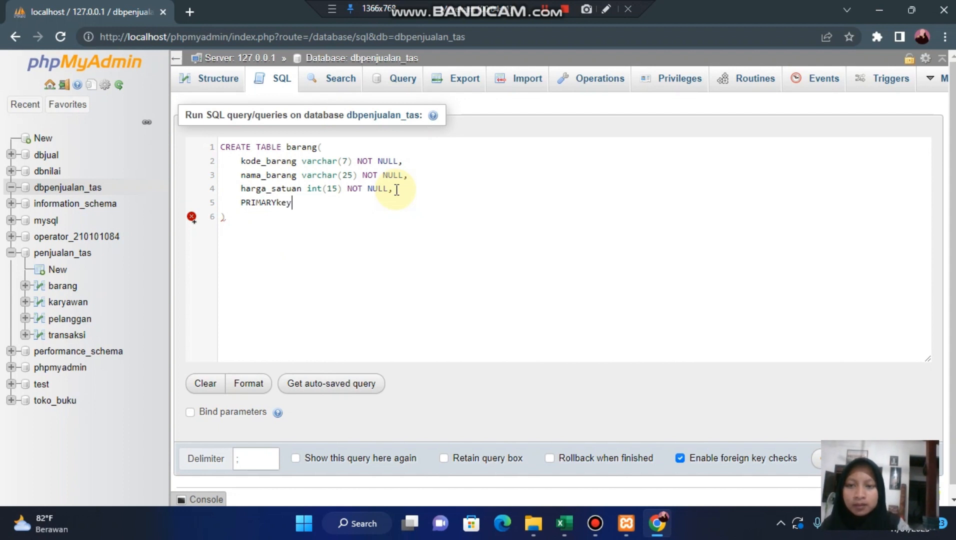
key(BackSpace)
key(BackSpace)
key(BackSpace)
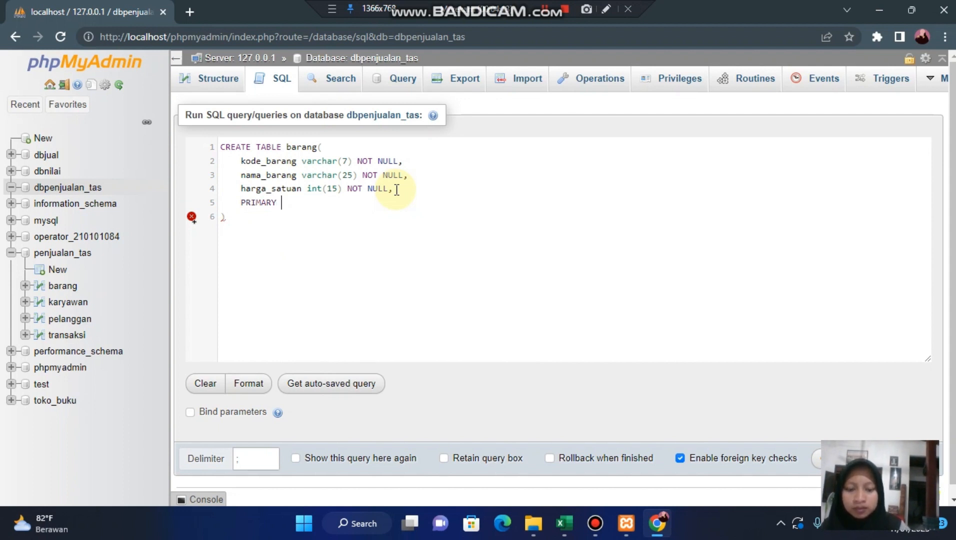
text(key)
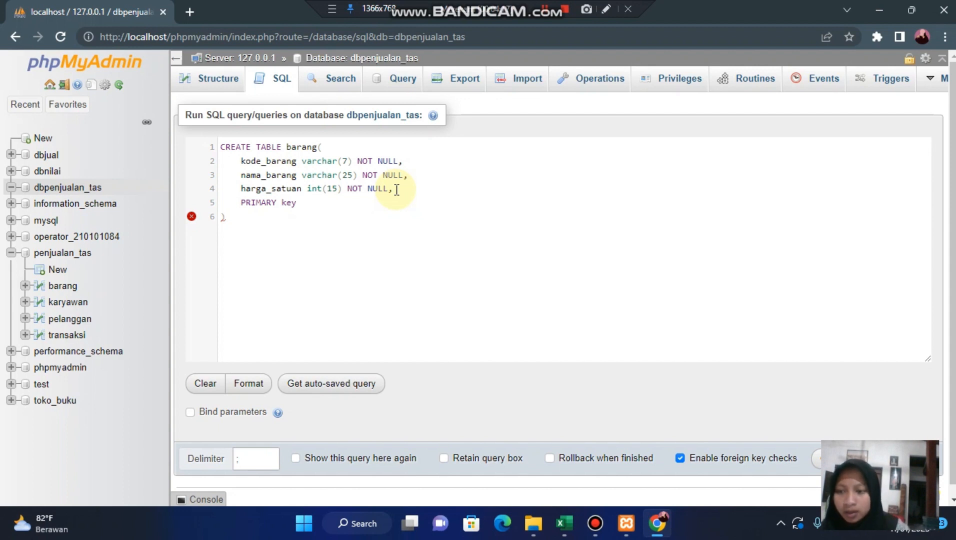
- Specify (kode_barang) as the primary key column of barang and run the CREATE TABLE query
key(BackSpace)
text(()
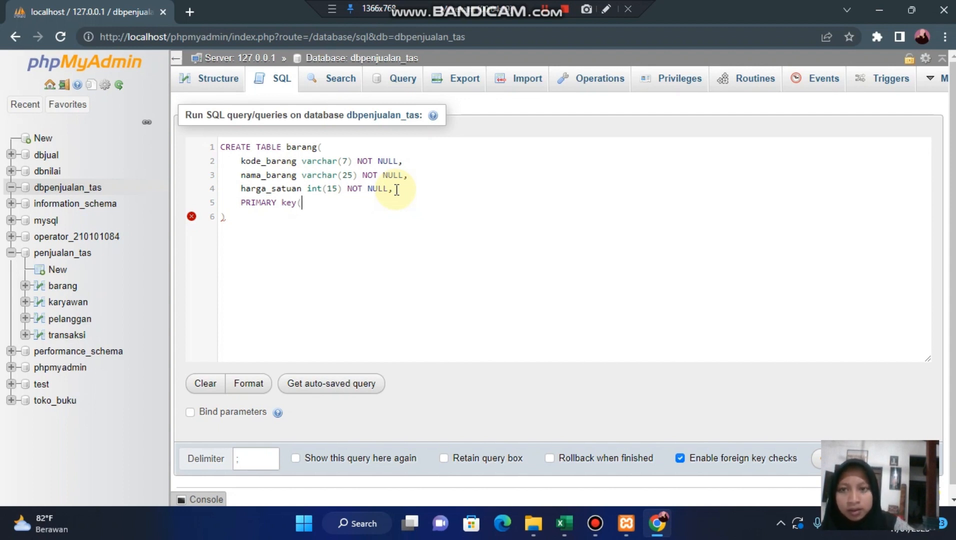
text(ked)
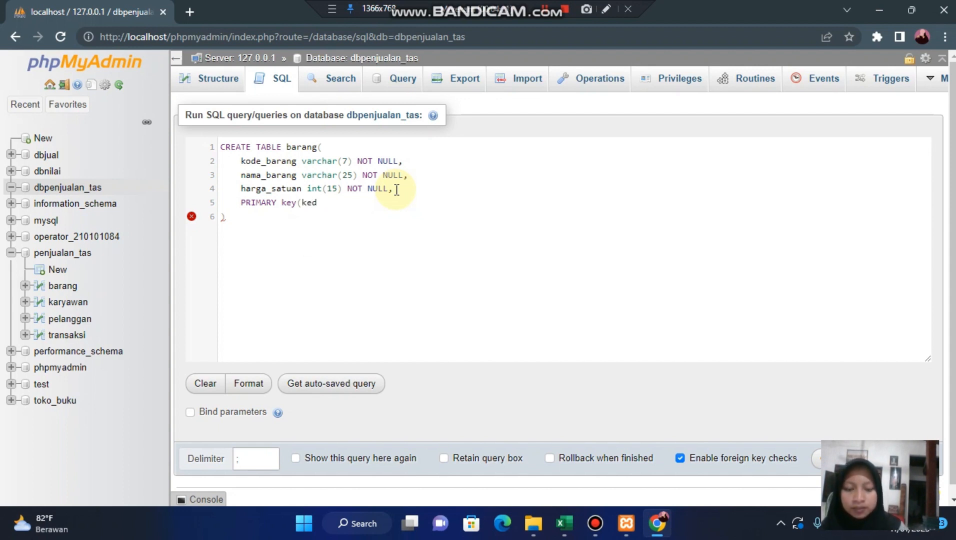
key(BackSpace)
key(BackSpace)
text(ode)
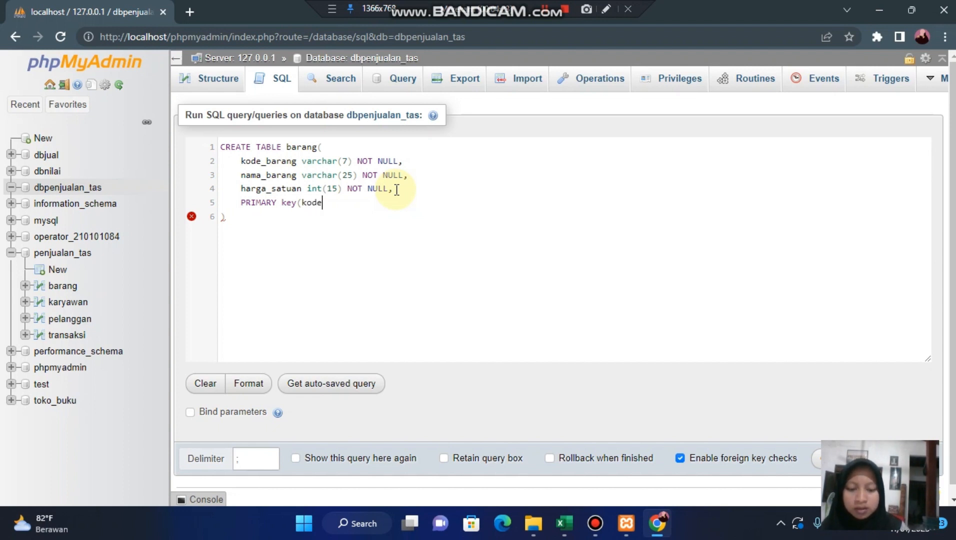
text(_barang)
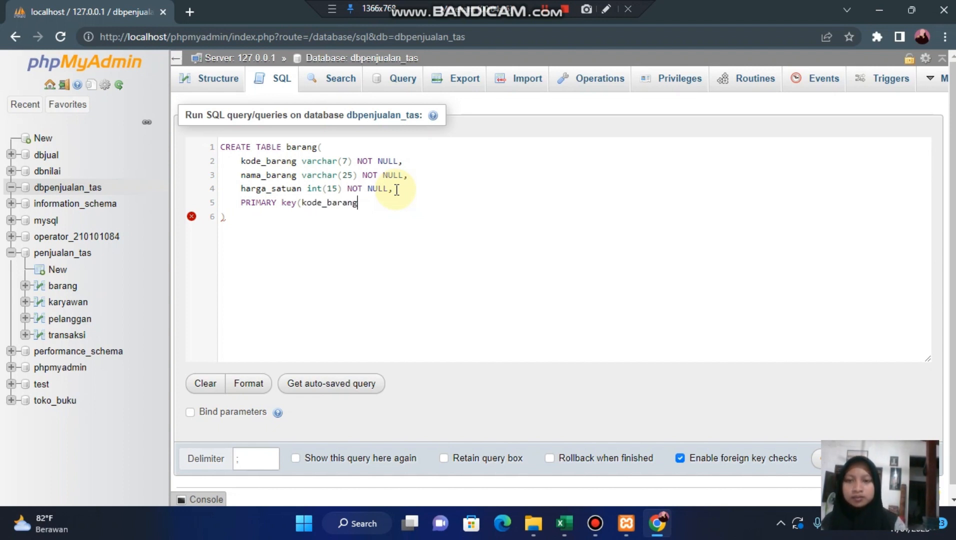
text())
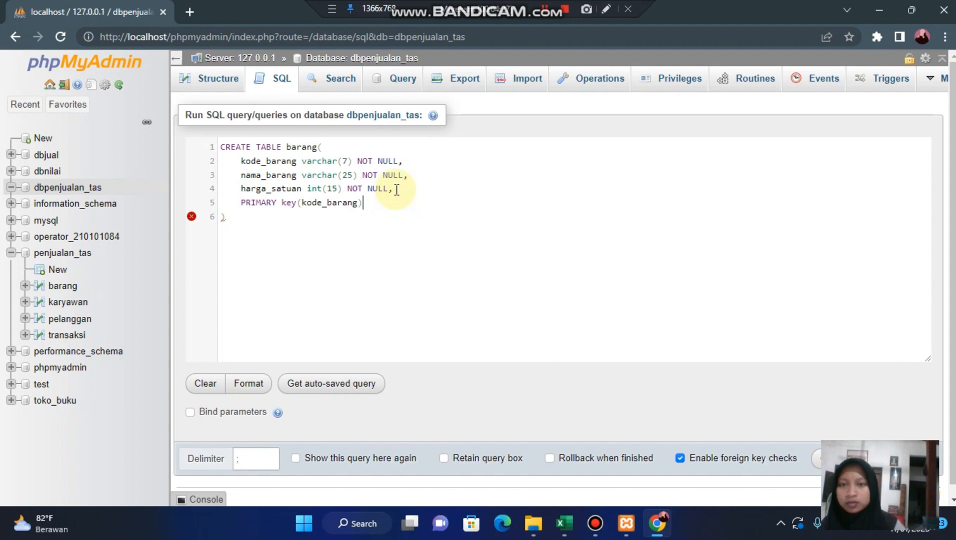
scroll(539, 243, down, 1)
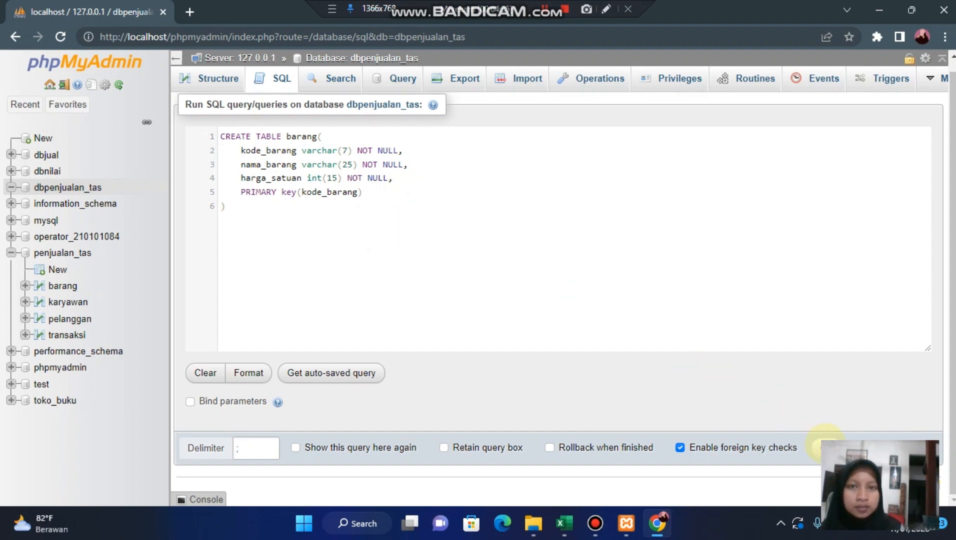
click(825, 446)
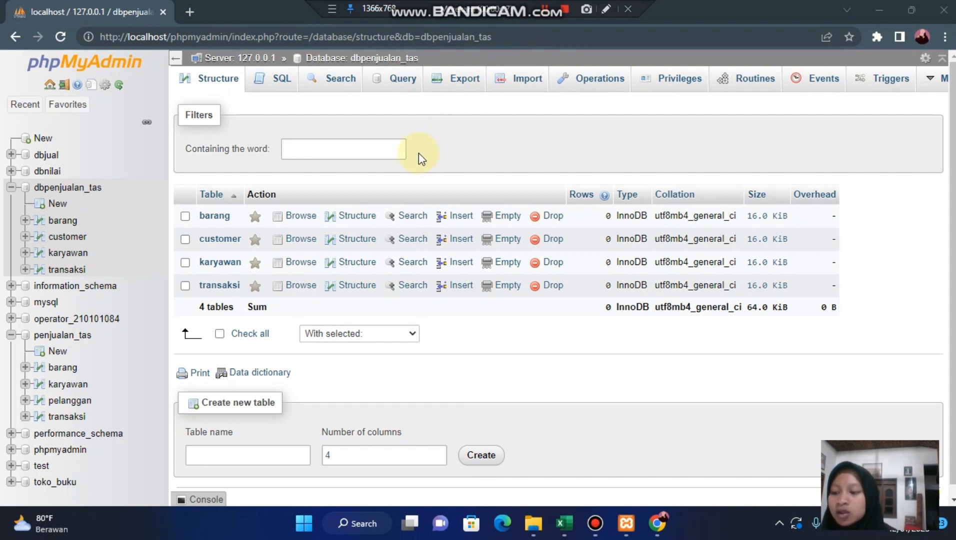
- Start an SQL query on dbpenjualan_tas with INSERT INTO barang VALUES
click(272, 84)
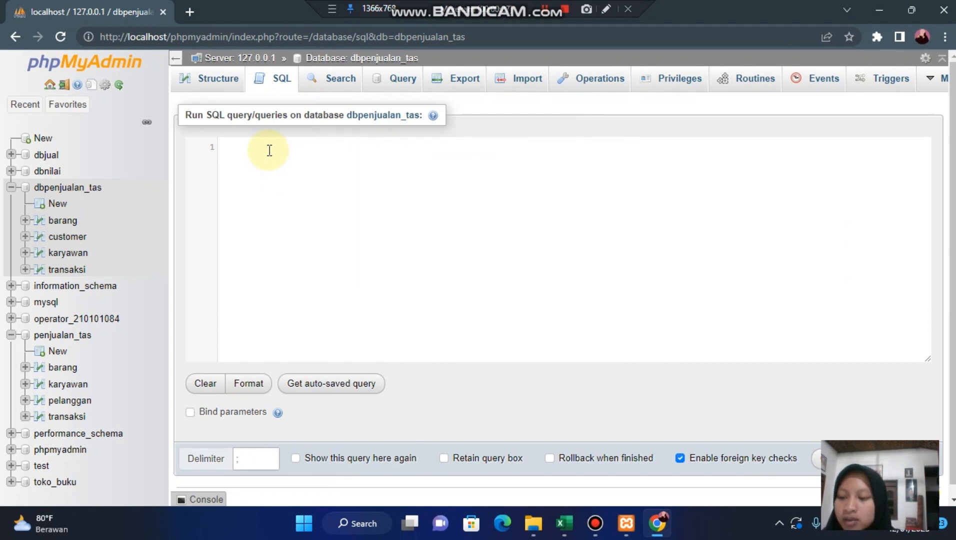
text(inser)
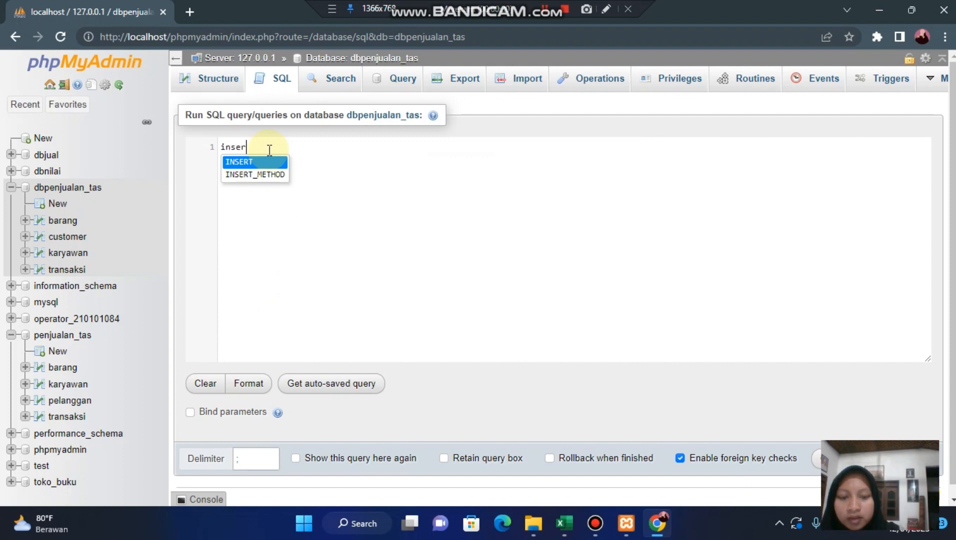
key(Return)
text(in)
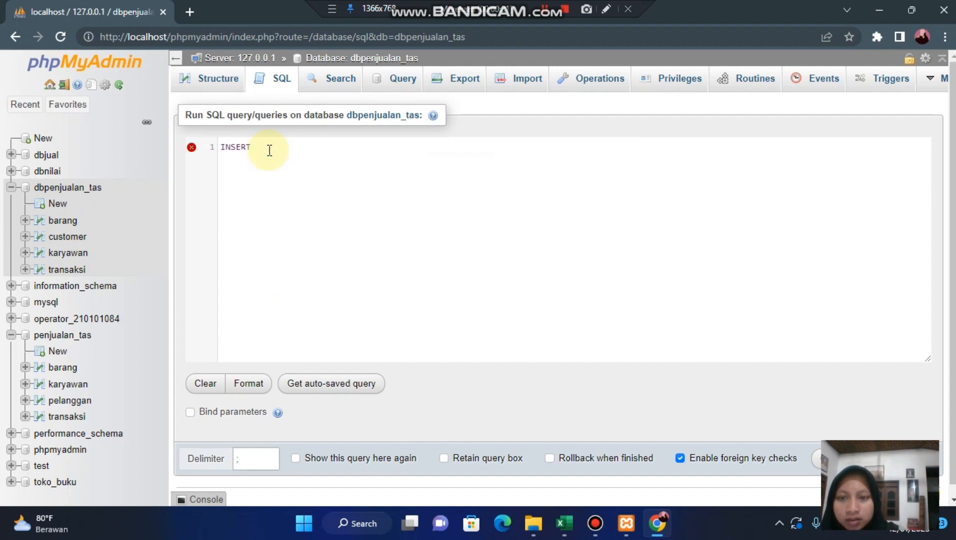
text(t)
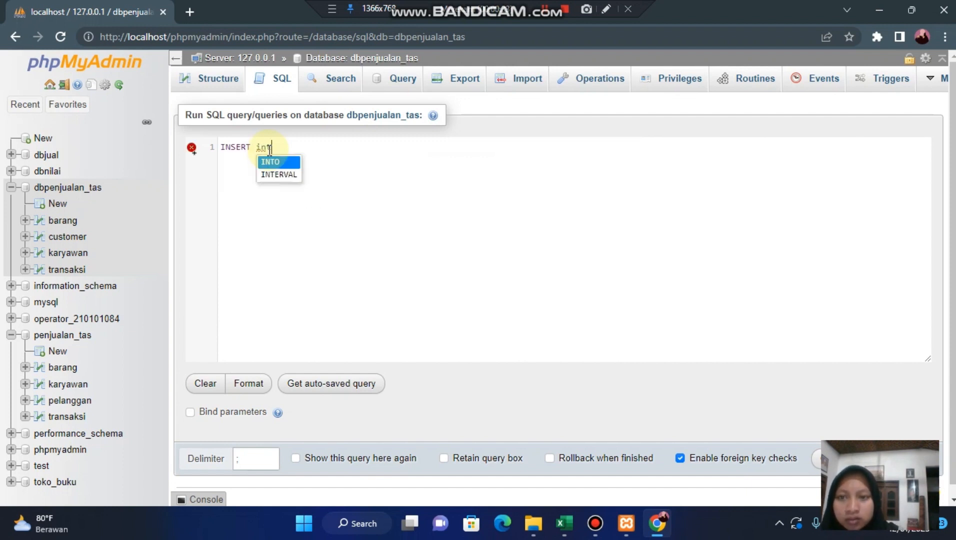
key(Return)
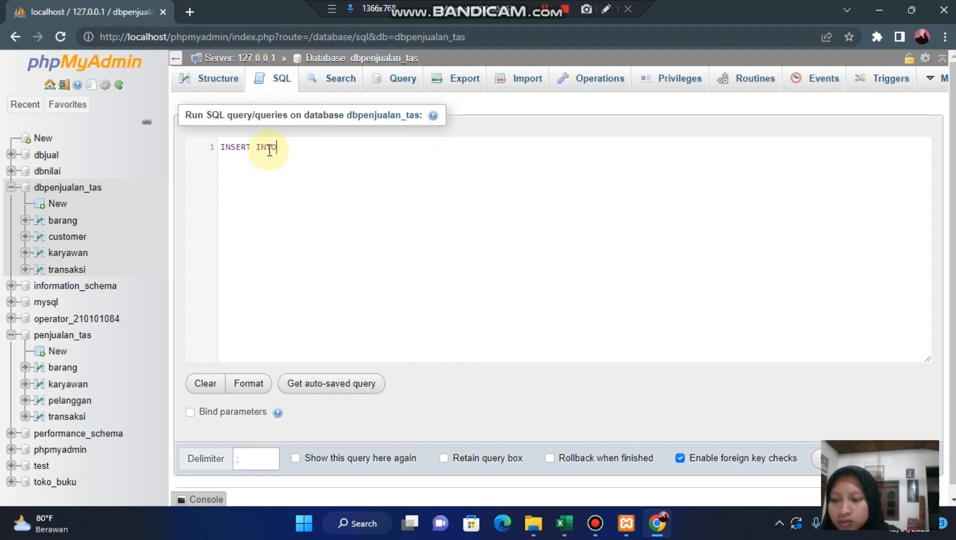
text(bar)
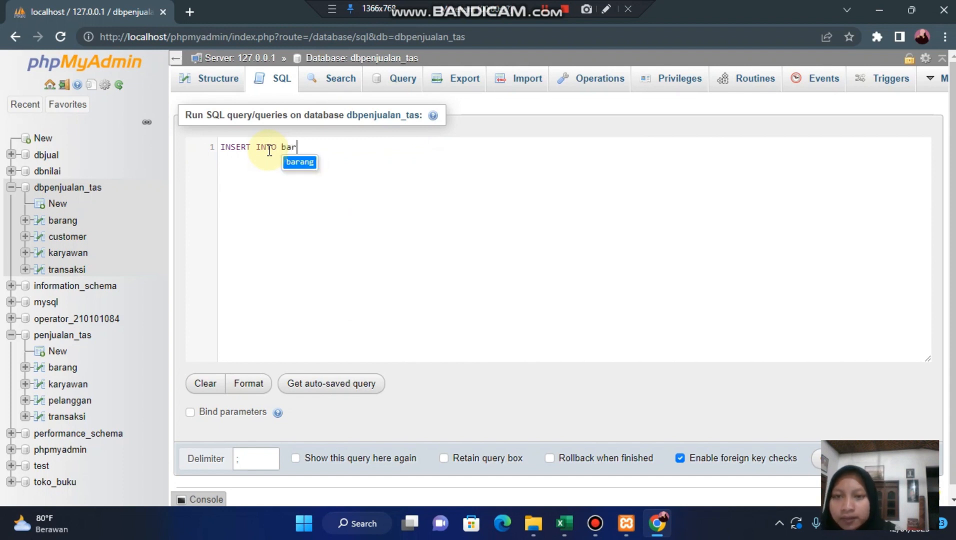
key(Return)
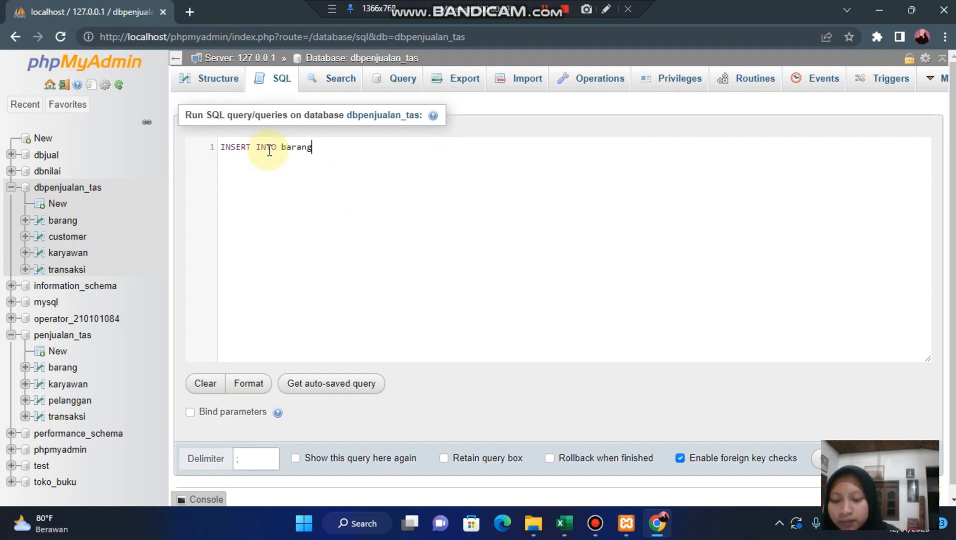
text(va)
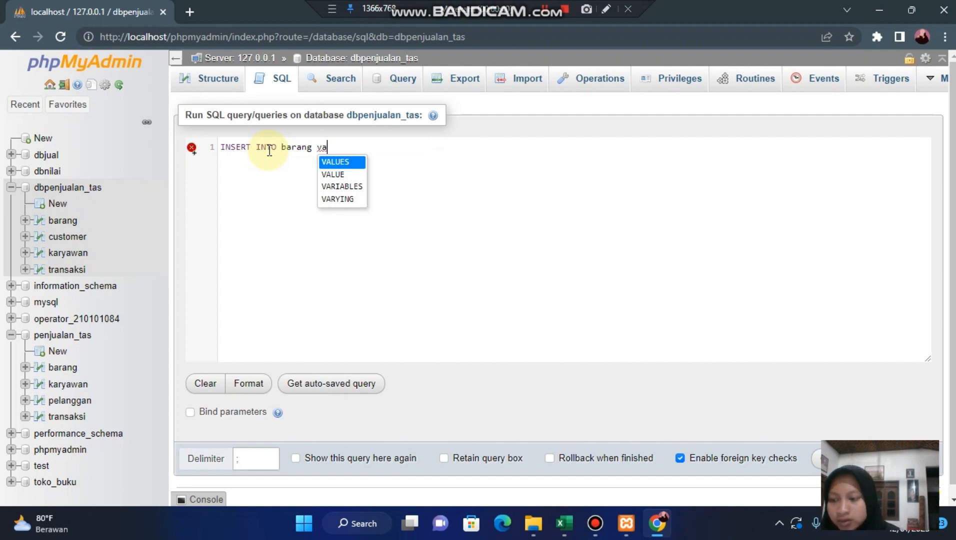
key(Return)
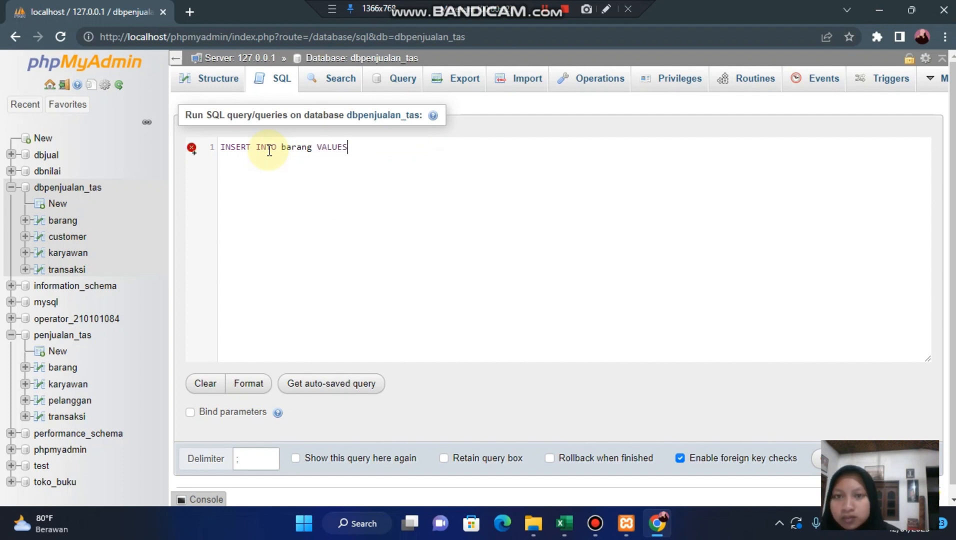
- Open the parenthesised value list and enter 'br001' followed by a comma as the kode_barang value on its own line
text(()
key(Return)
text('br)
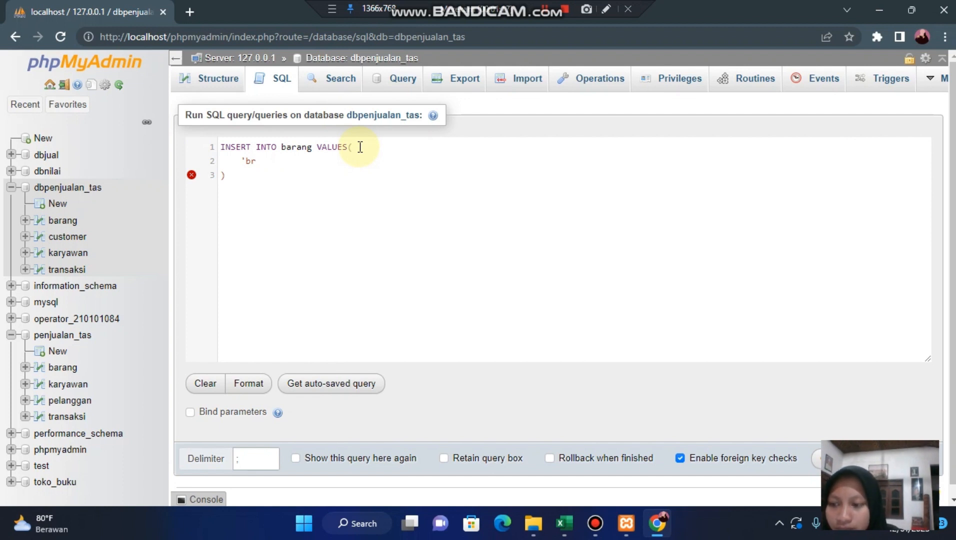
text(001)
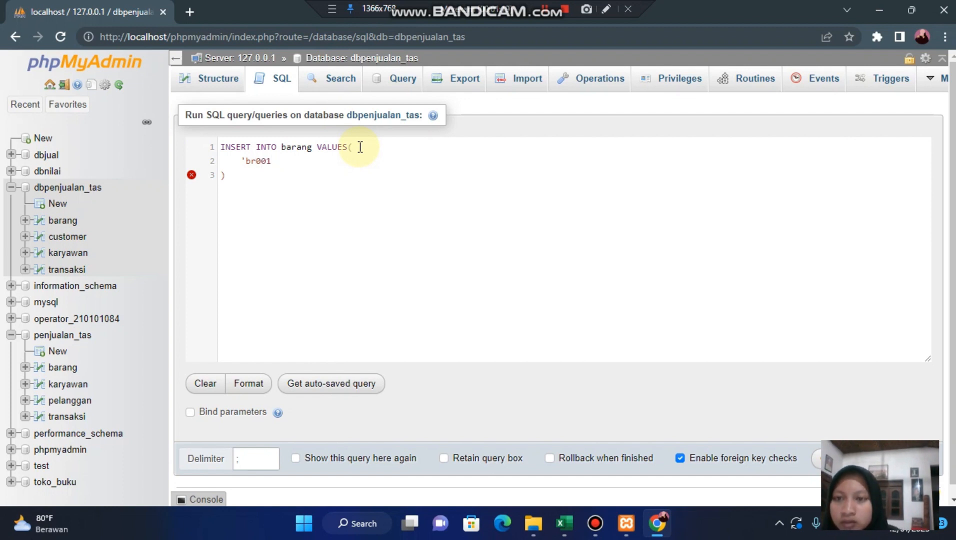
text(;)
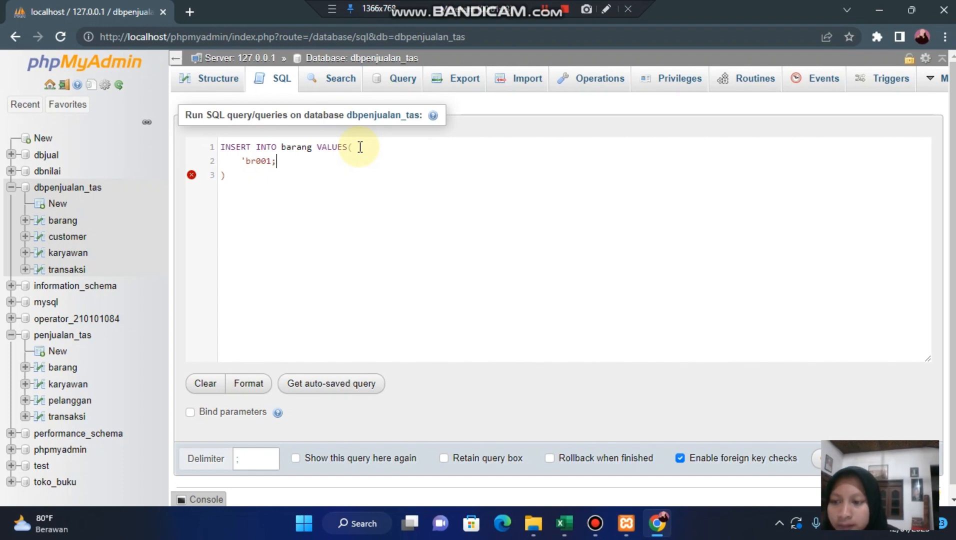
text(,)
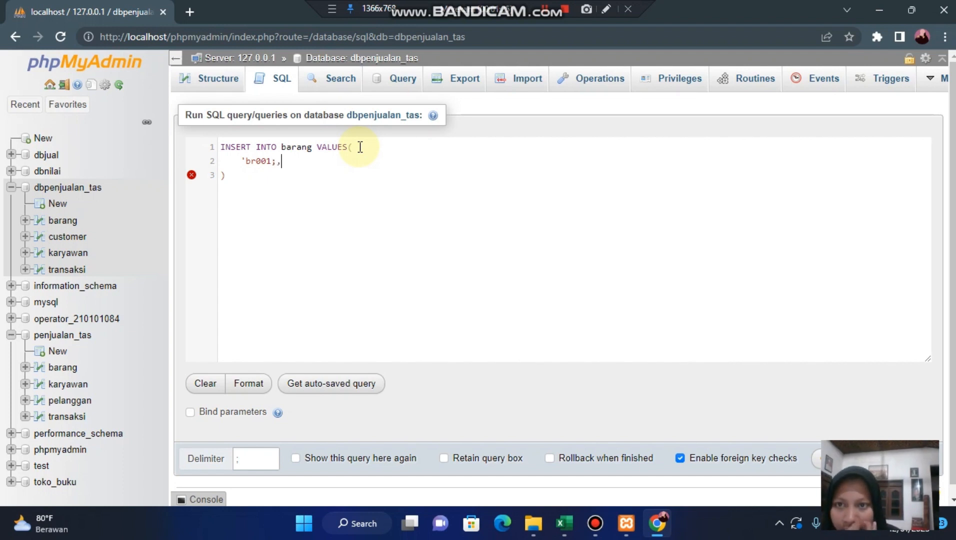
key(BackSpace)
key(BackSpace)
text(',)
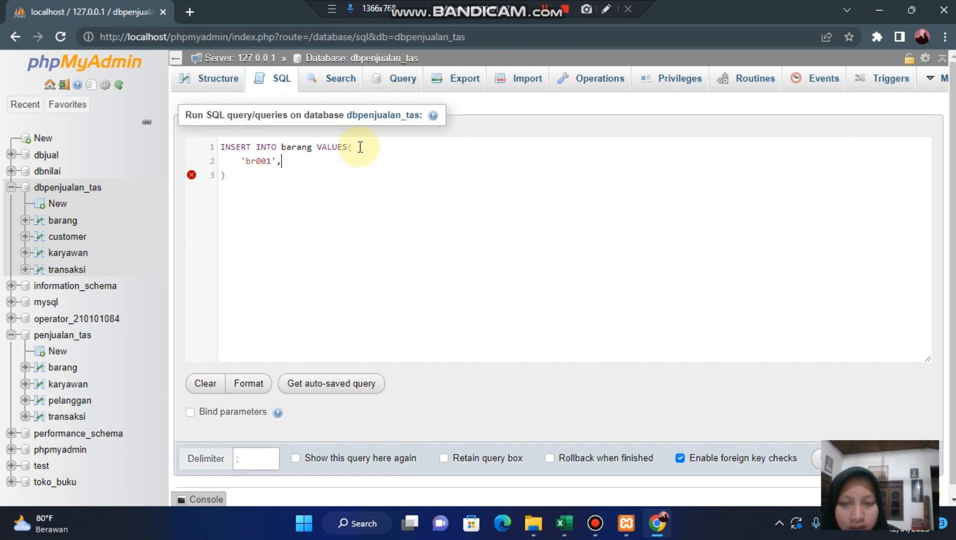
key(Return)
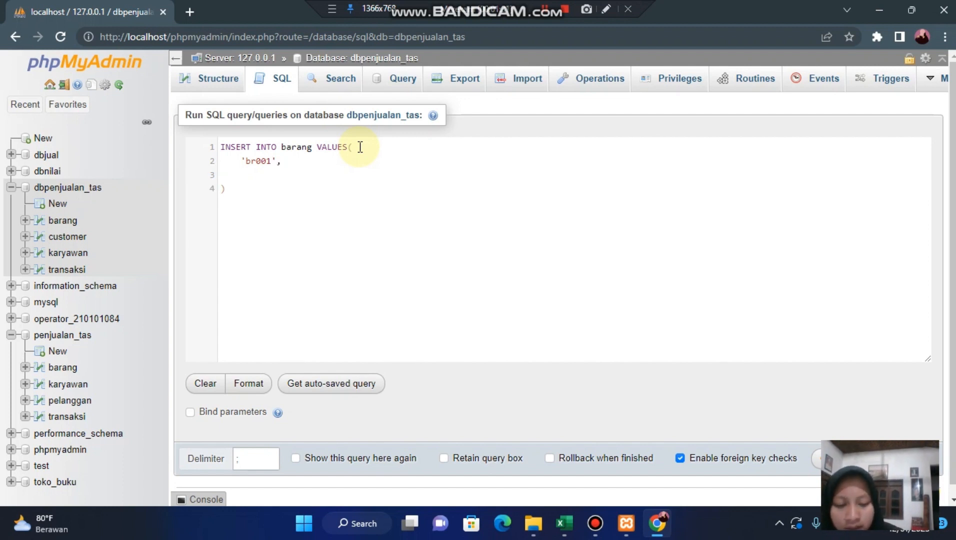
- Add 'Shaffa Bag' followed by a comma as the nama_barang value in the INSERT statement
text(')
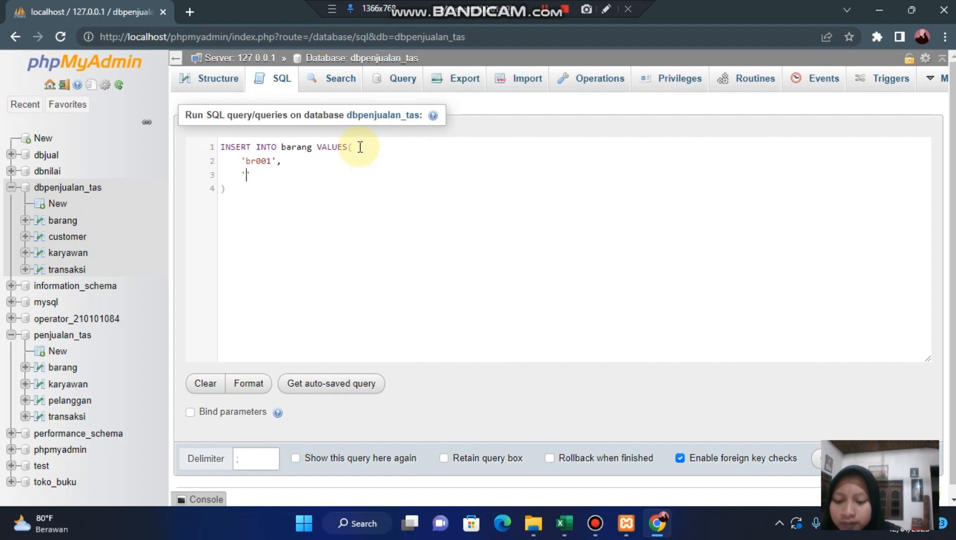
text(Sh)
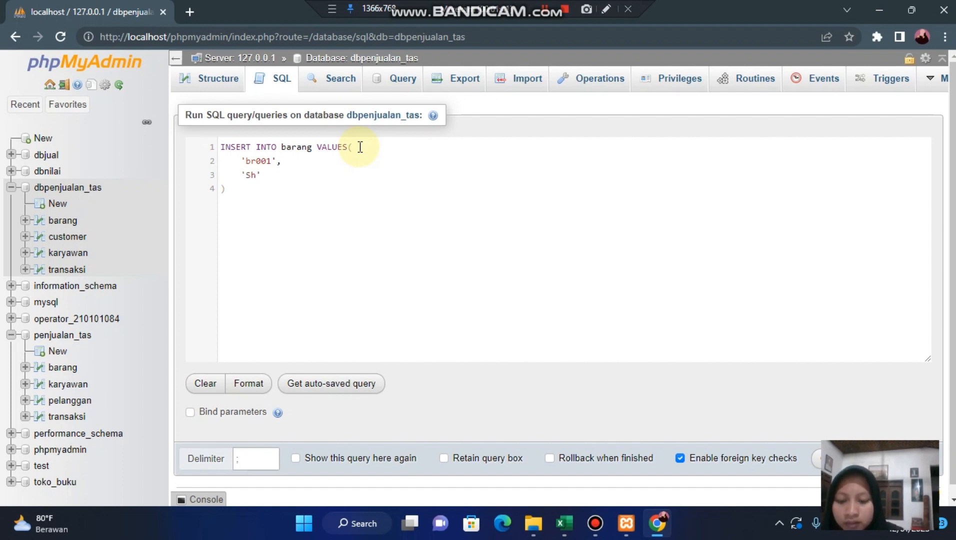
text(affa)
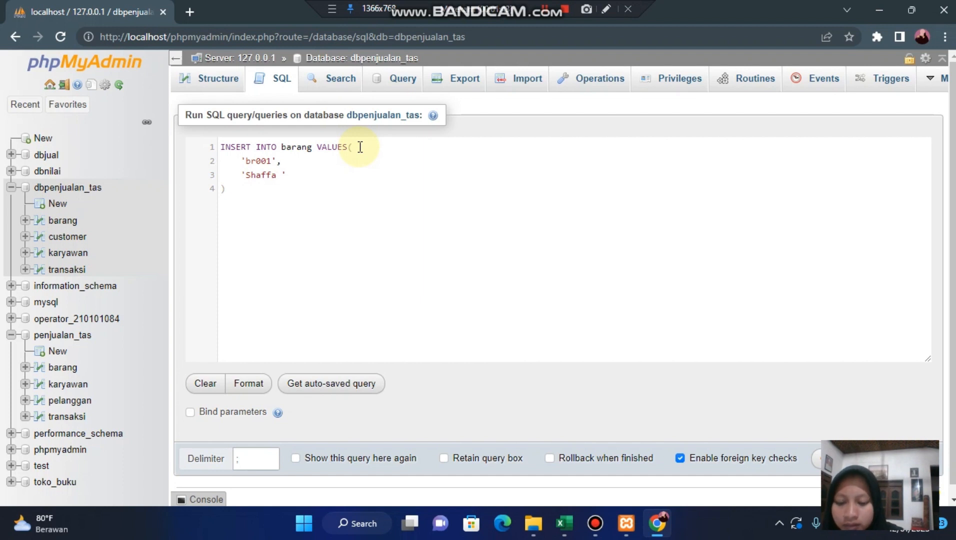
text( Bag')
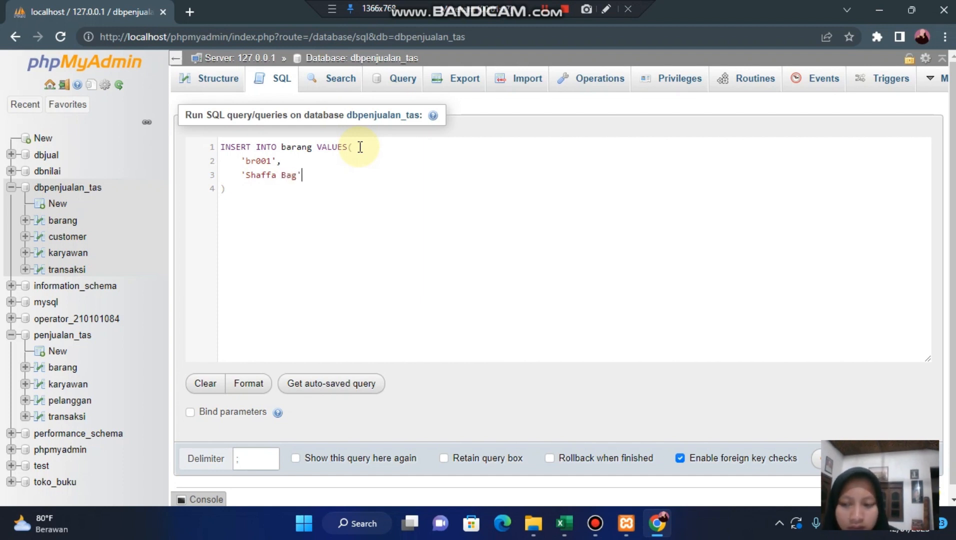
text(,)
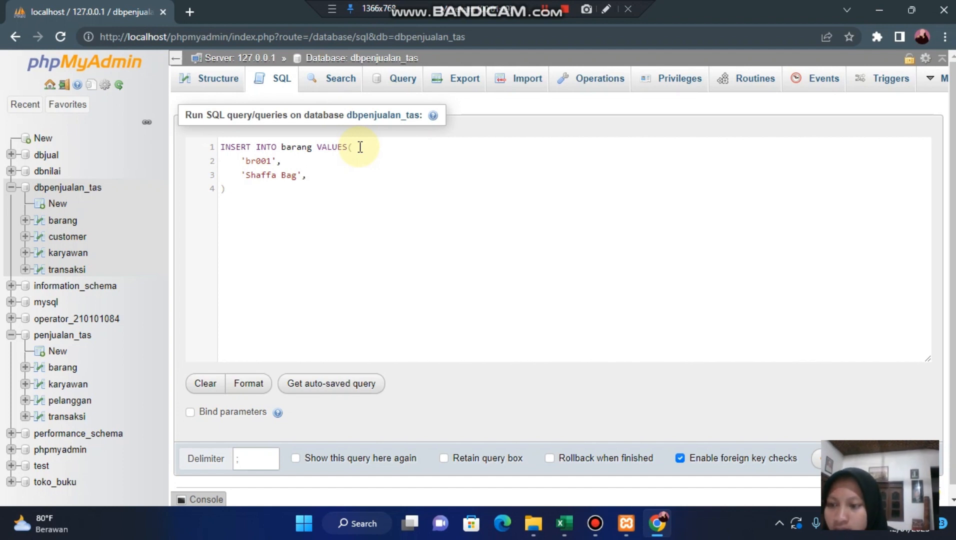
- Start a new line below 'Shaffa Bag' with an empty pair of single quotes for the harga_satuan value
key(Return)
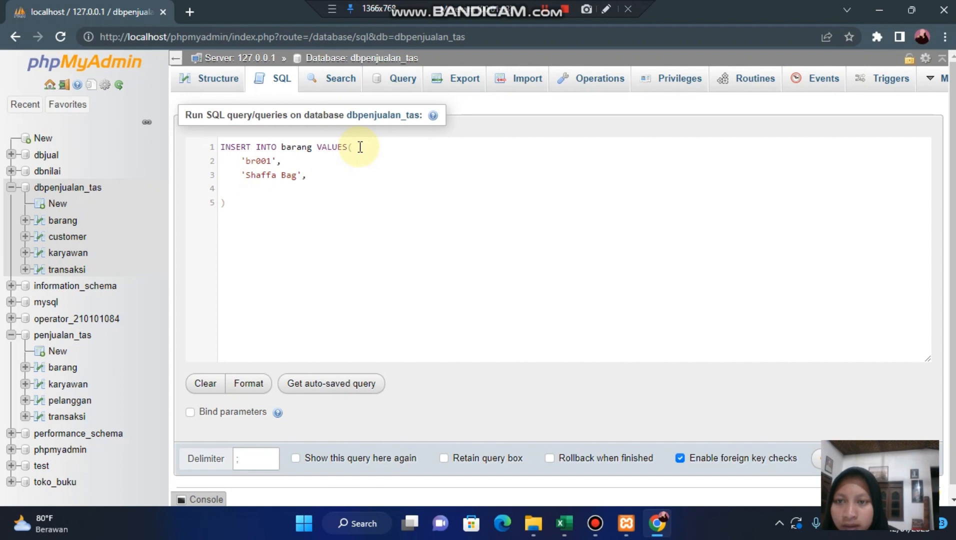
text(')
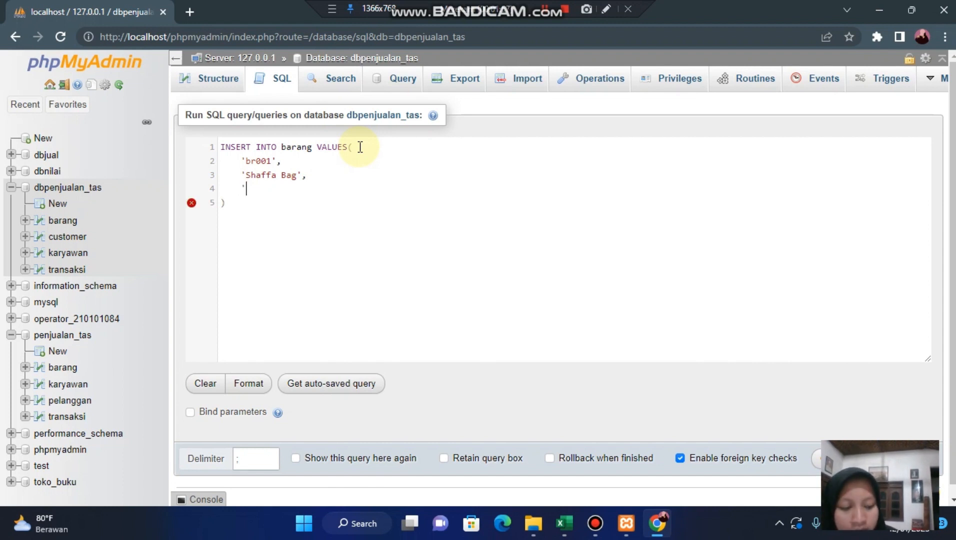
text(')
key(Left)
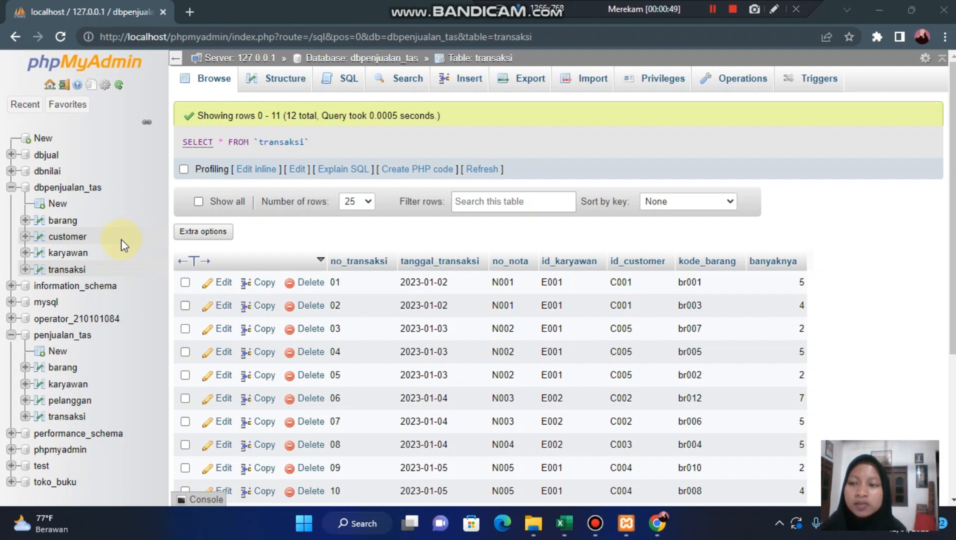
- Review the rows stored in the barang, customer, karyawan and transaksi tables of dbpenjualan_tas
click(68, 224)
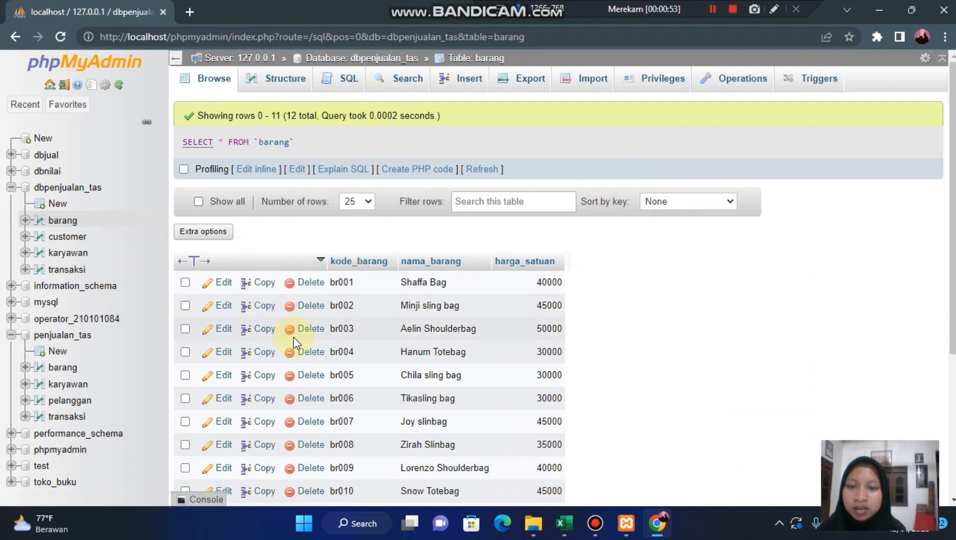
scroll(290, 335, down, 2)
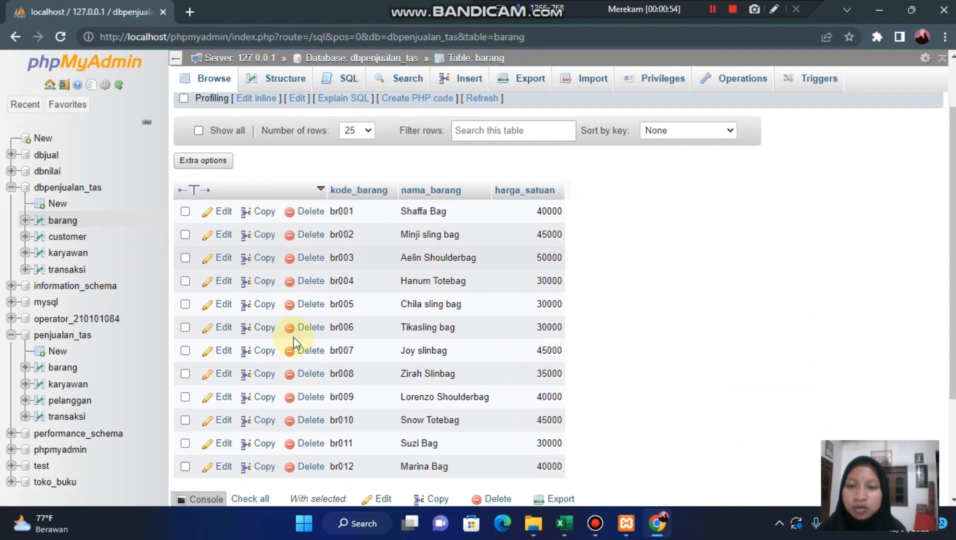
click(69, 224)
click(78, 238)
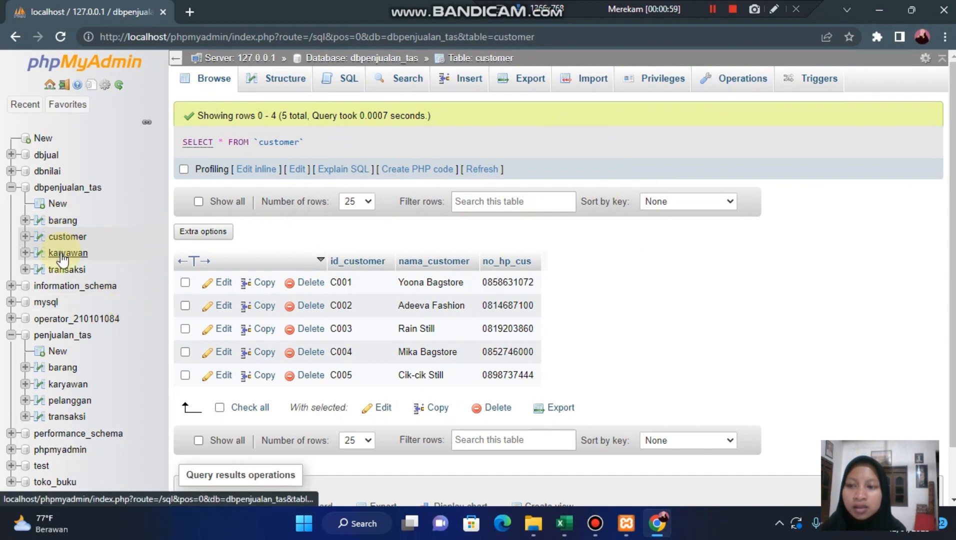
click(63, 255)
click(67, 269)
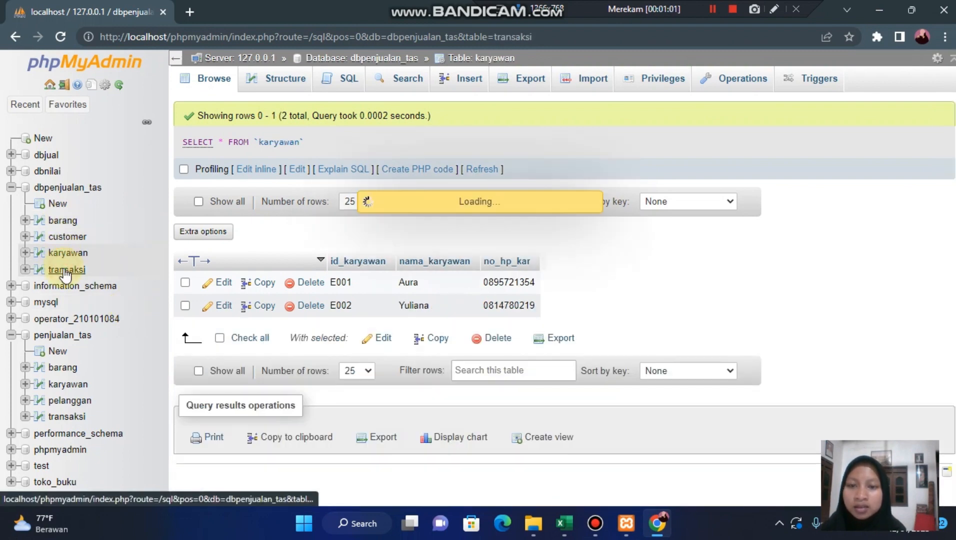
scroll(308, 315, down, 3)
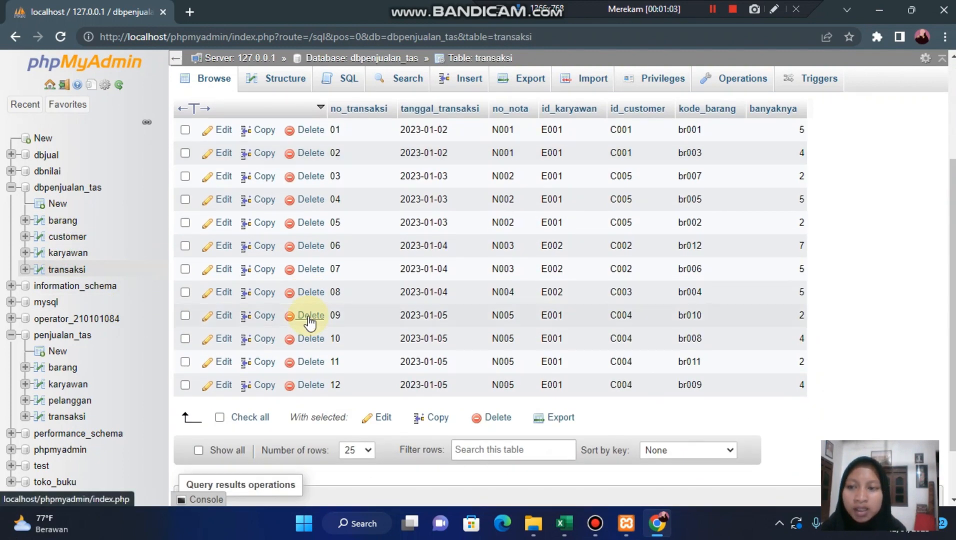
scroll(310, 322, up, 1)
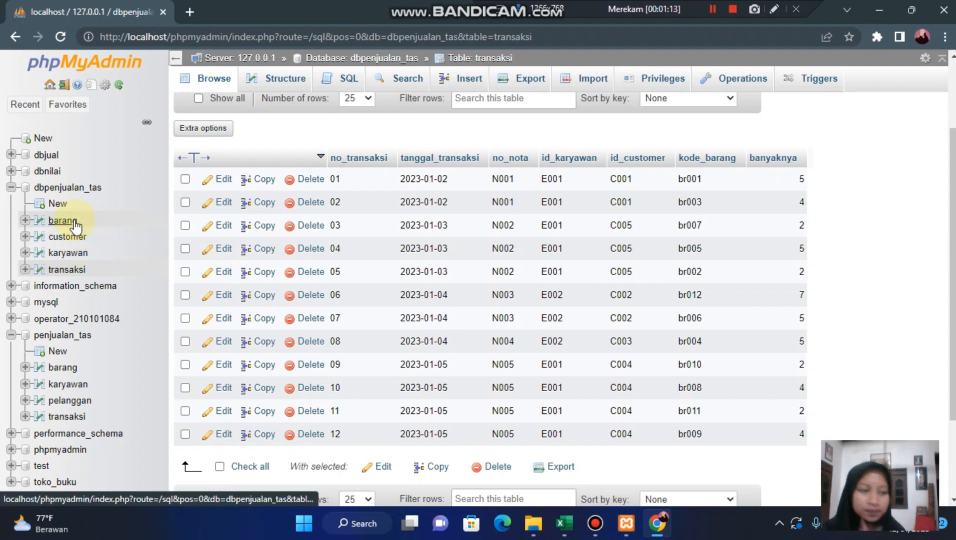
- Open the structure of the transaksi table and add an index on its id_karyawan column, confirming the ALTER TABLE statement
click(75, 272)
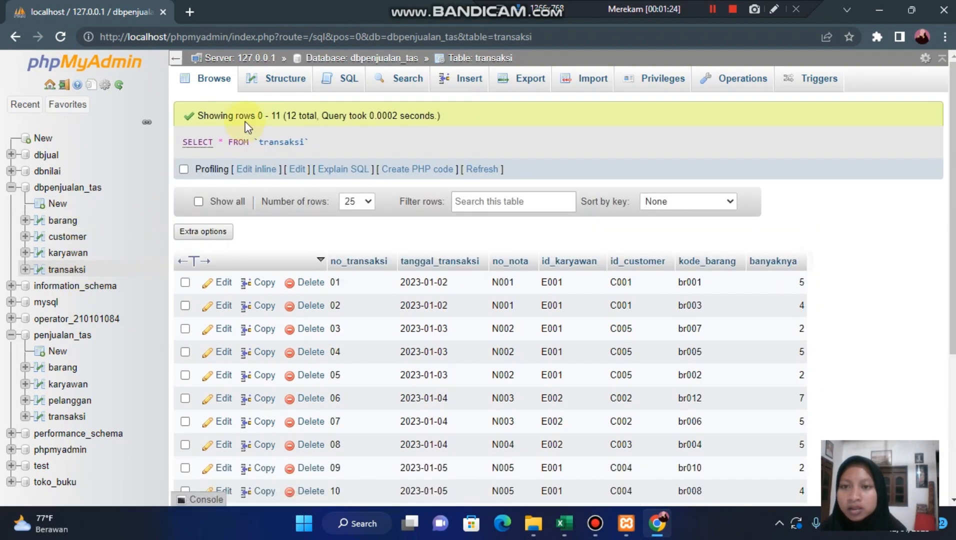
click(273, 79)
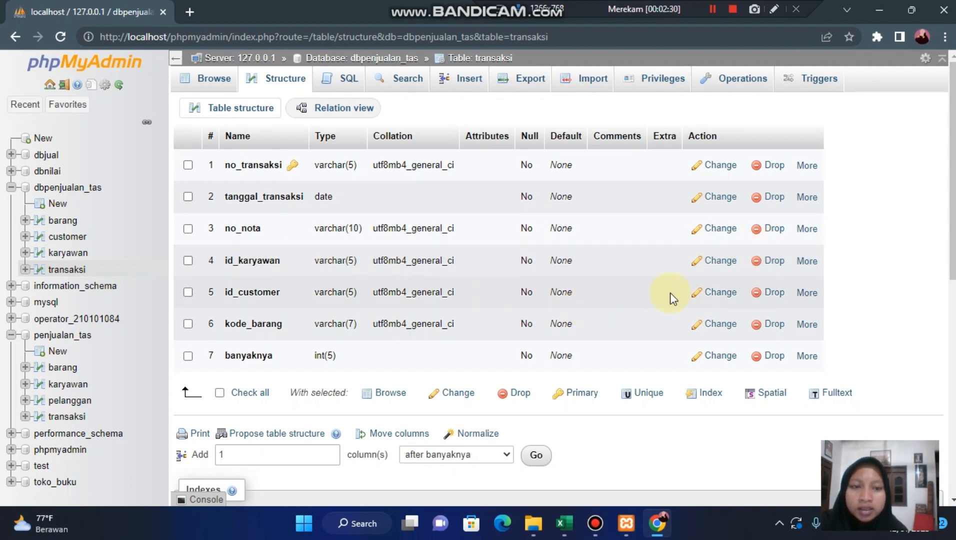
click(806, 261)
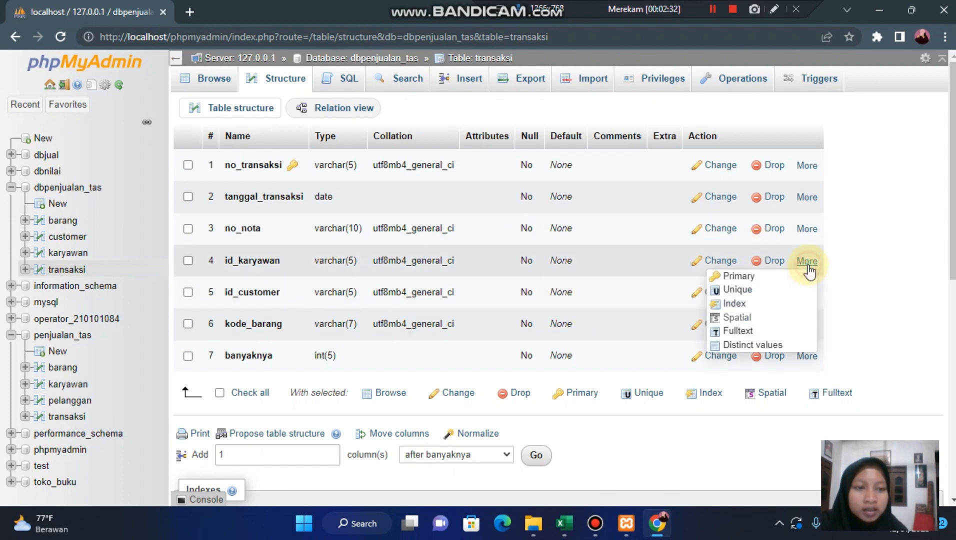
click(734, 304)
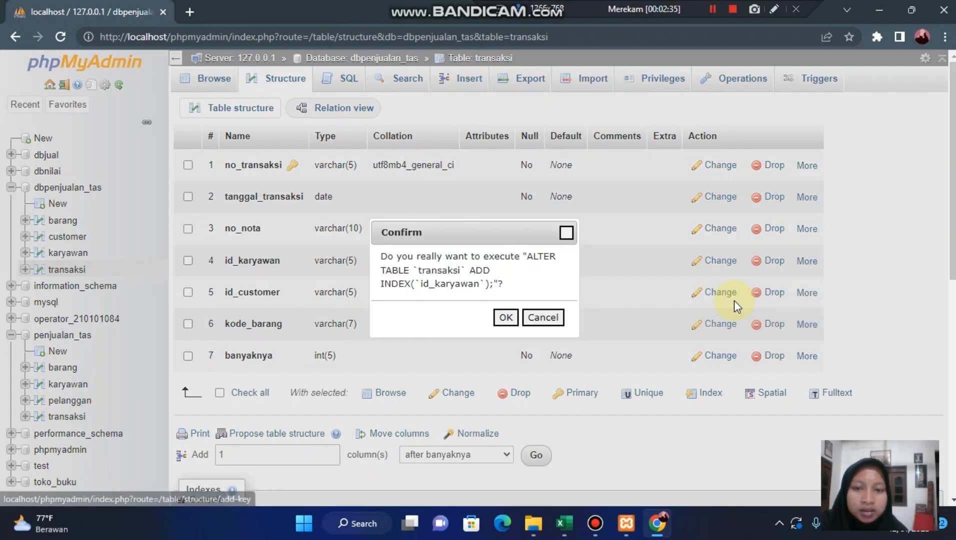
click(504, 318)
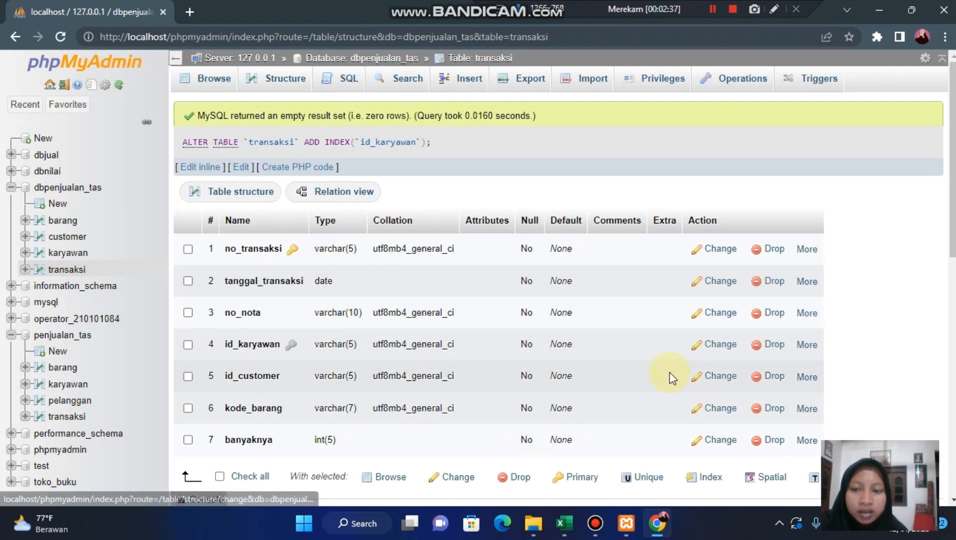
- Add an index on the id_customer column of the transaksi table and confirm the ALTER TABLE statement
click(806, 378)
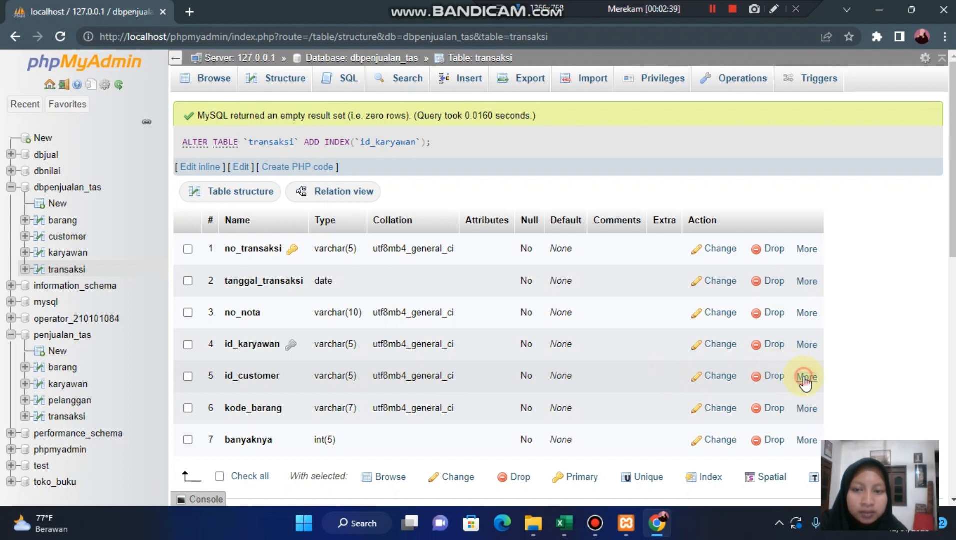
scroll(590, 377, down, 1)
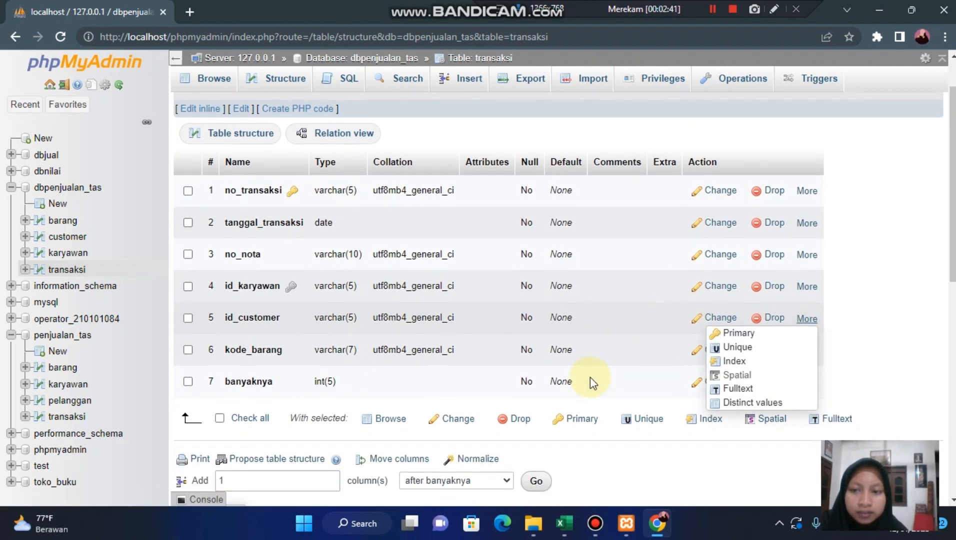
click(734, 357)
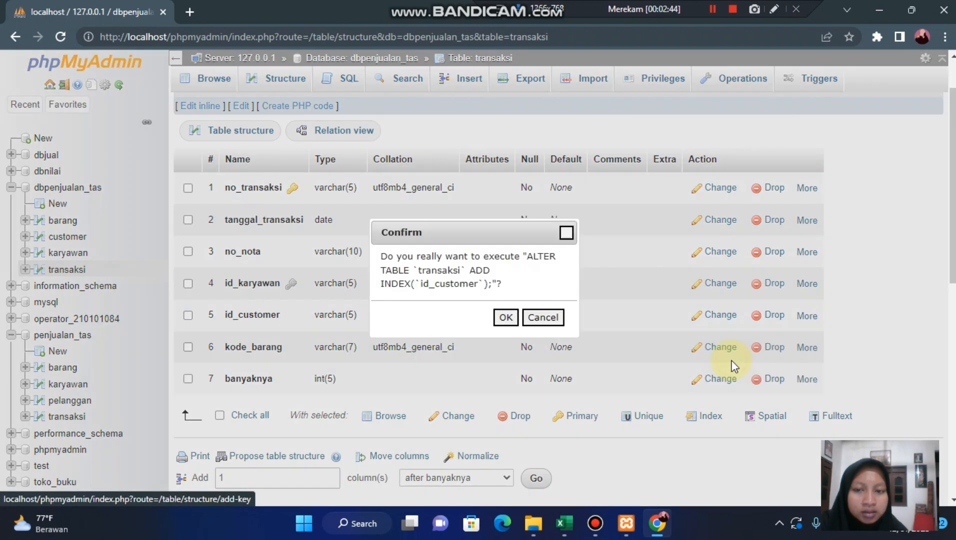
click(505, 318)
- Add an index on the kode_barang column of transaksi, confirm the ALTER TABLE statement, and review the table's keys
scroll(602, 374, down, 2)
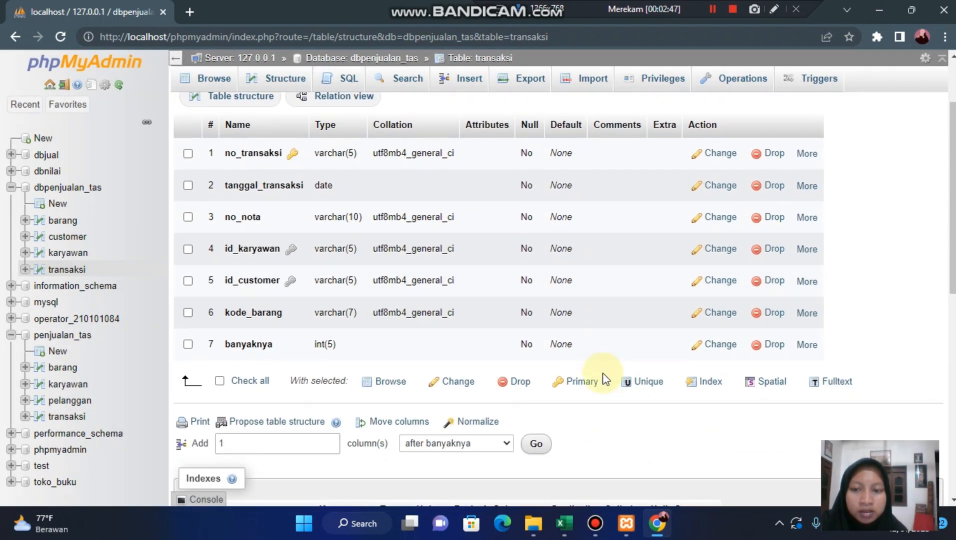
click(806, 315)
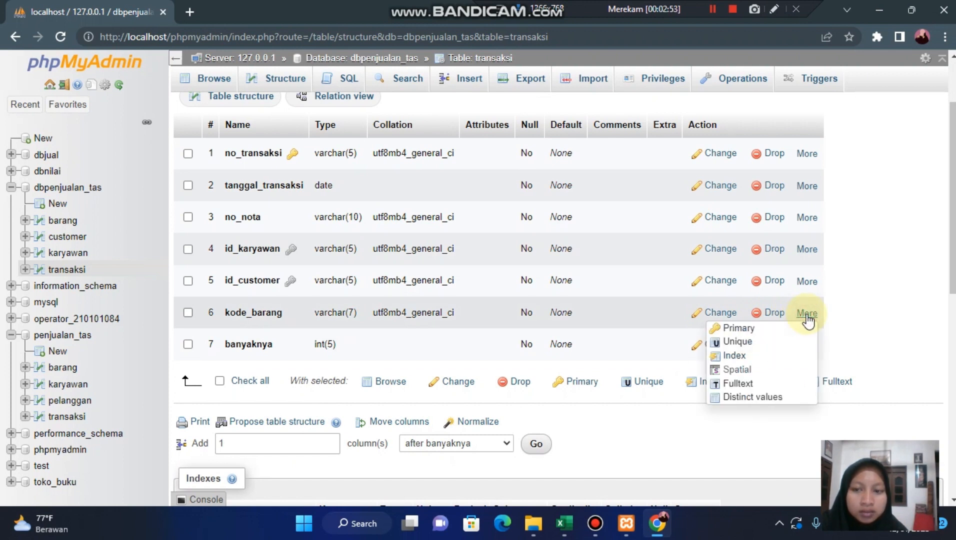
click(743, 353)
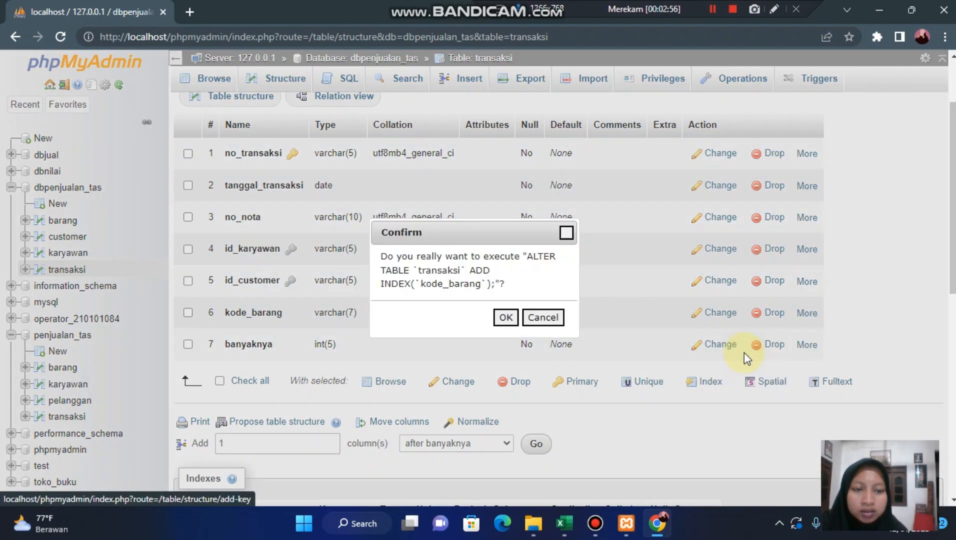
click(505, 317)
scroll(555, 372, down, 3)
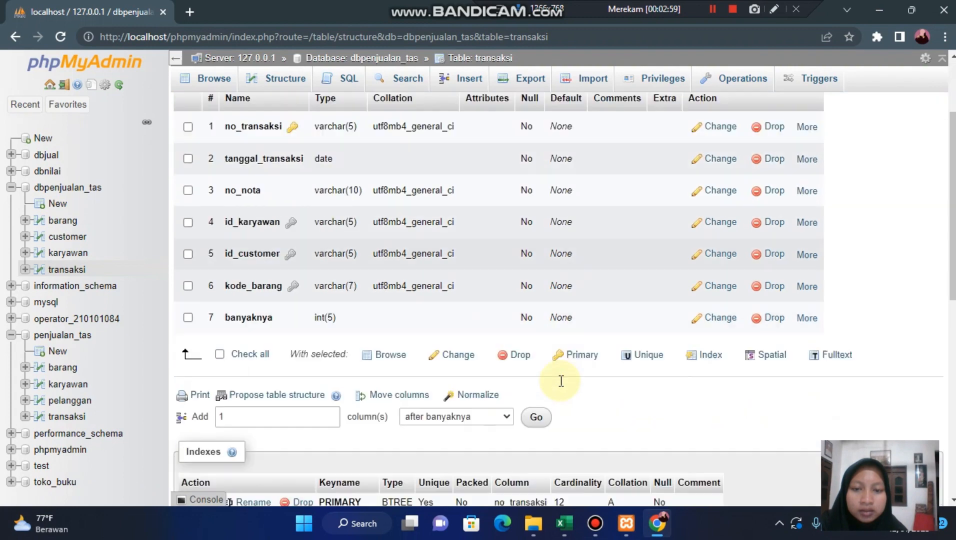
scroll(560, 381, down, 1)
scroll(562, 385, up, 1)
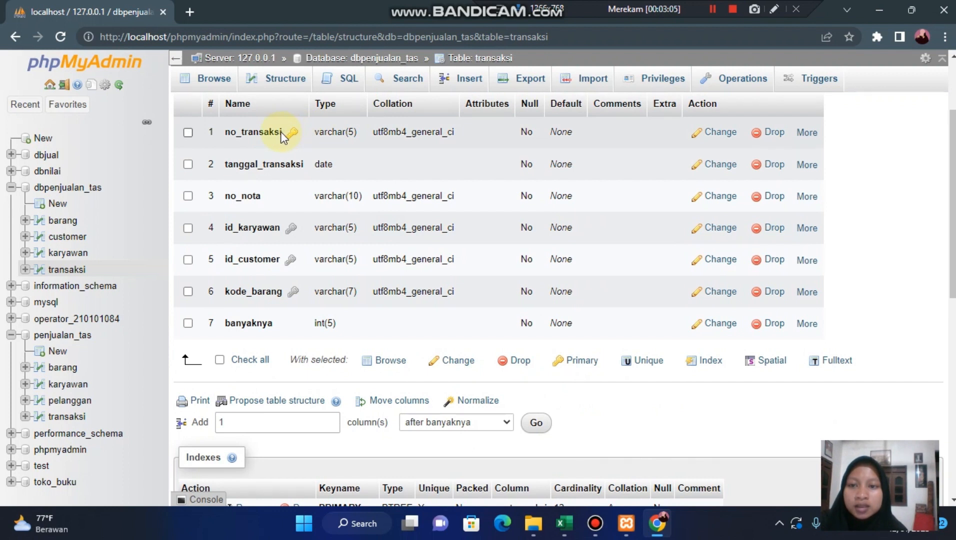
scroll(318, 164, up, 1)
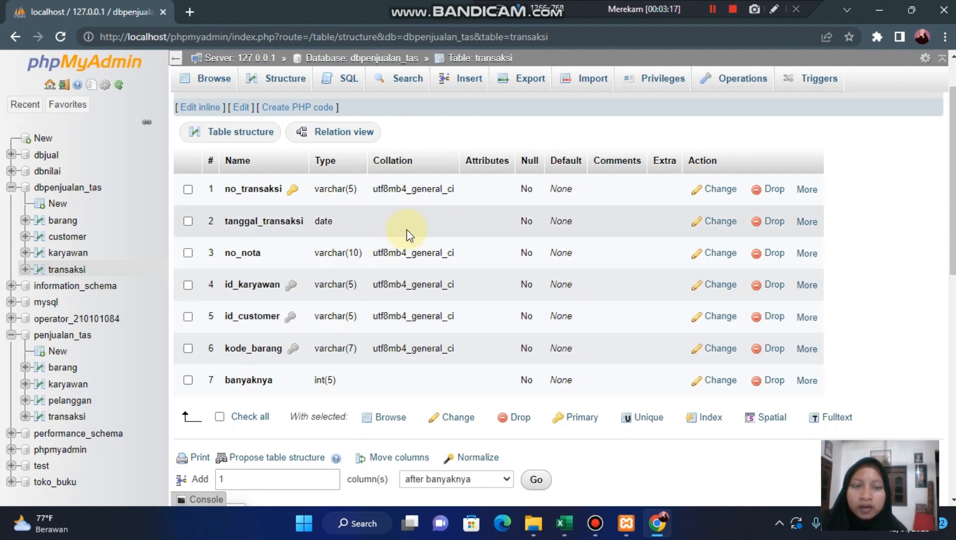
click(711, 9)
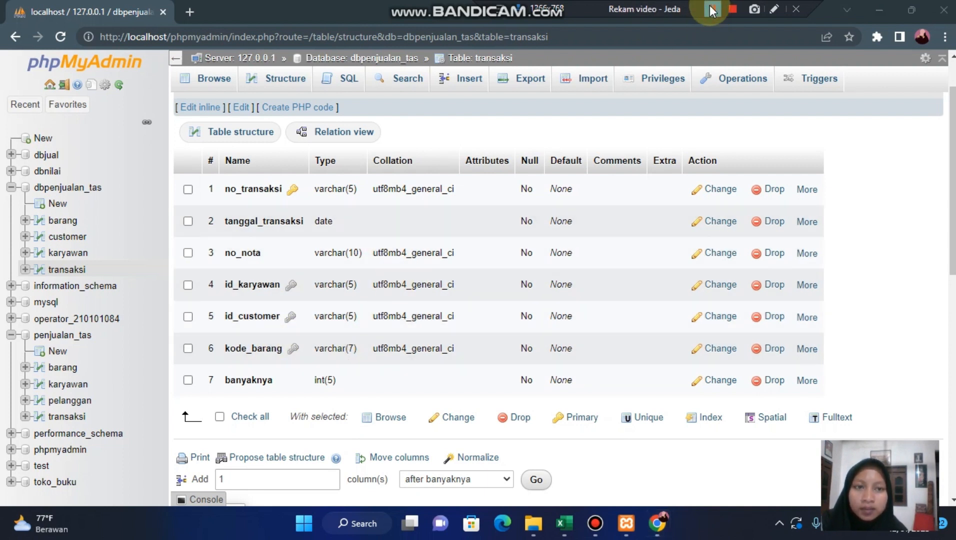
click(712, 9)
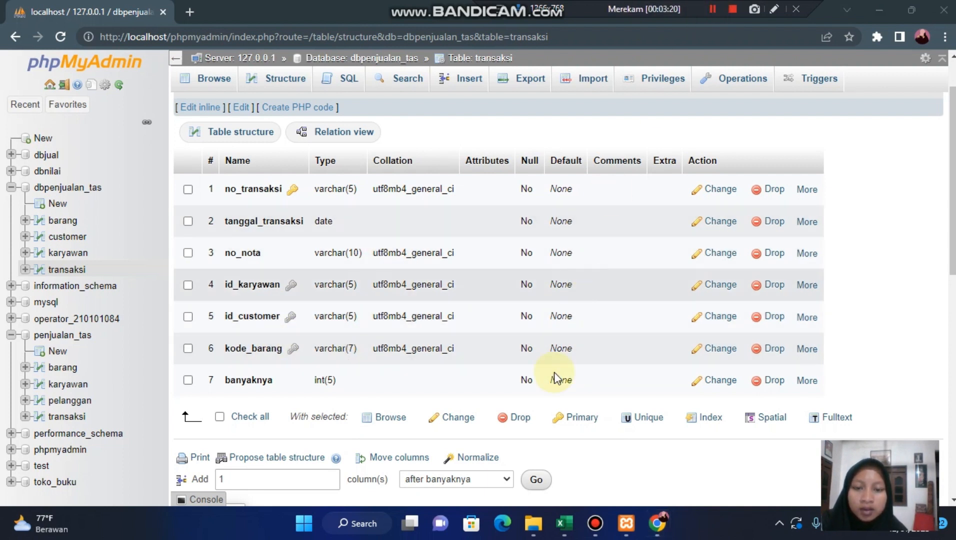
click(537, 480)
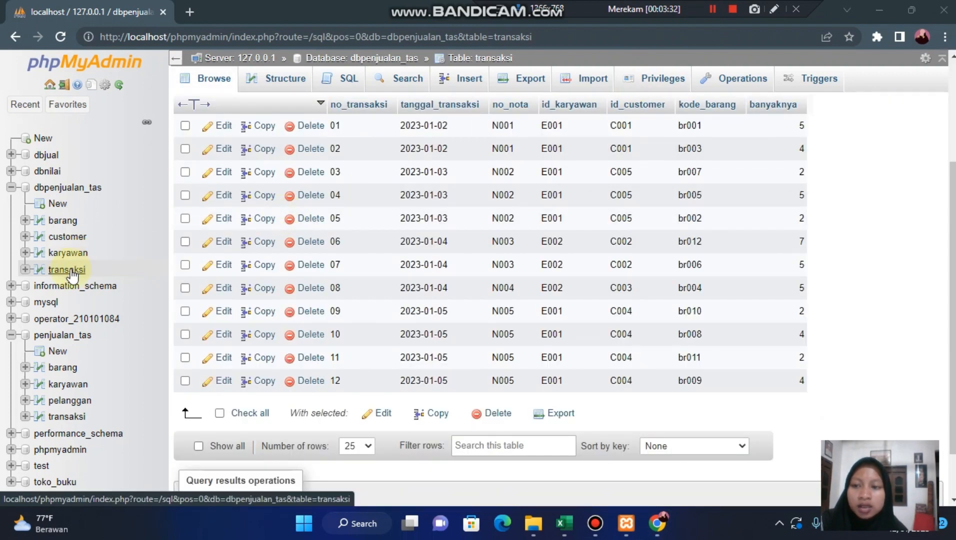
- Browse the rows of the transaksi table and open the Designer for the dbpenjualan_tas database
click(71, 270)
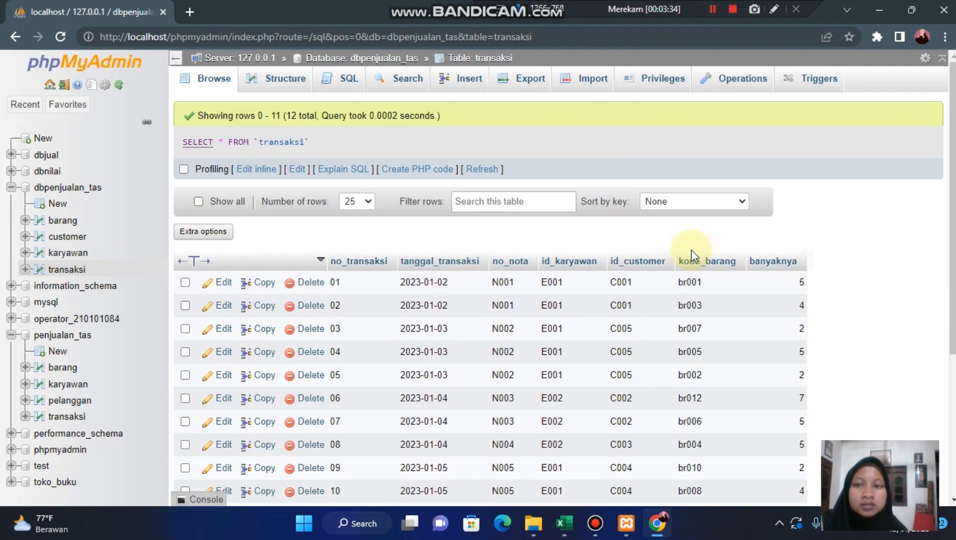
click(87, 191)
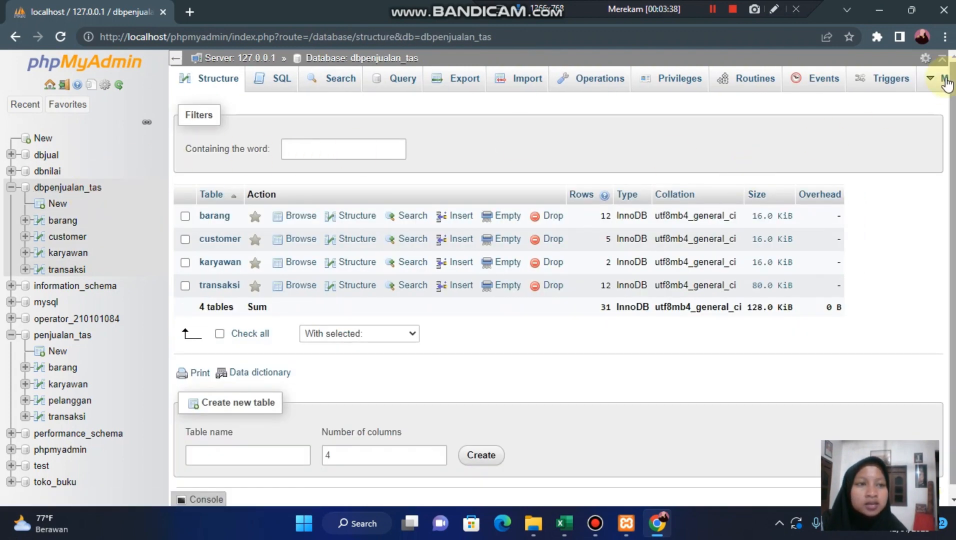
click(944, 80)
click(910, 104)
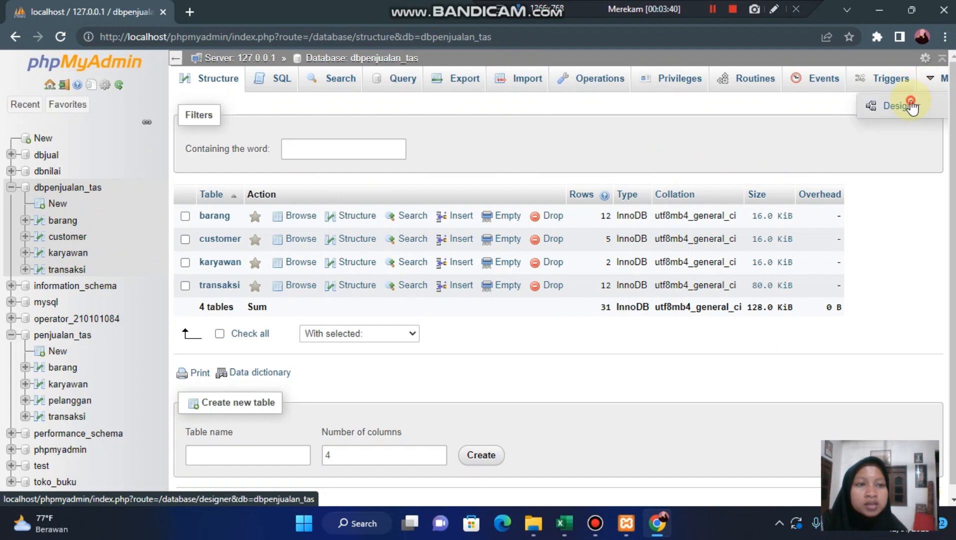
scroll(537, 290, down, 3)
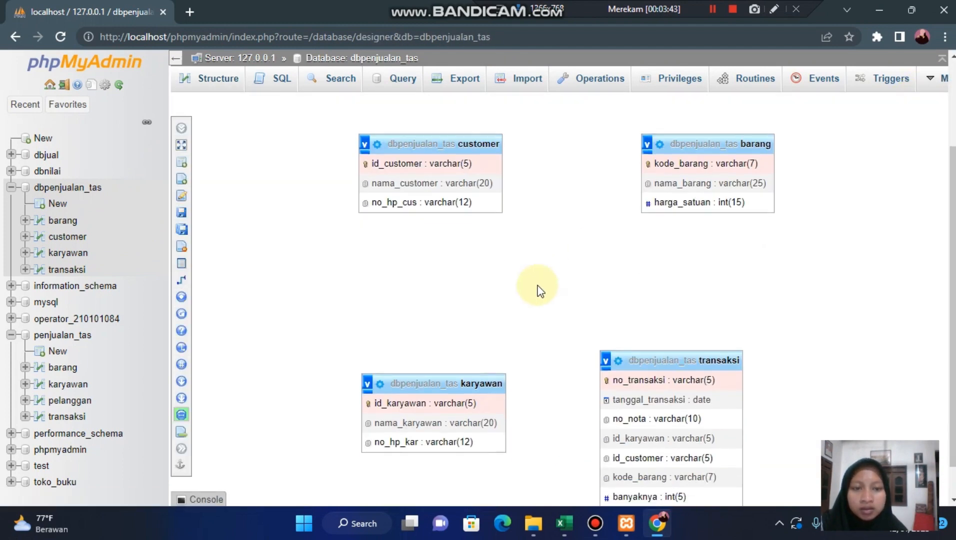
scroll(539, 291, down, 1)
scroll(624, 318, up, 1)
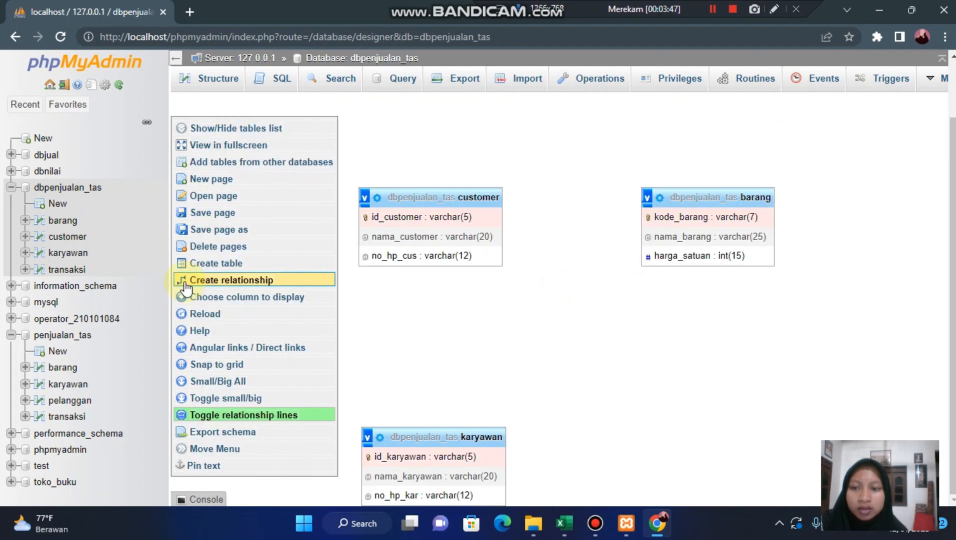
- Start a relationship with transaksi's id_karyawan as the referenced key and karyawan's id_karyawan as the foreign key
mouse_move(184, 288)
scroll(184, 288, up, 1)
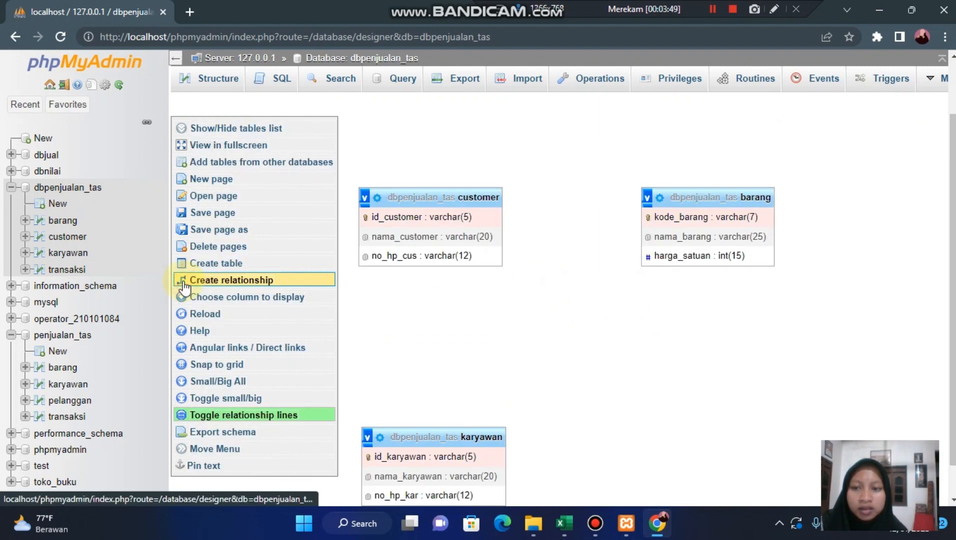
click(197, 285)
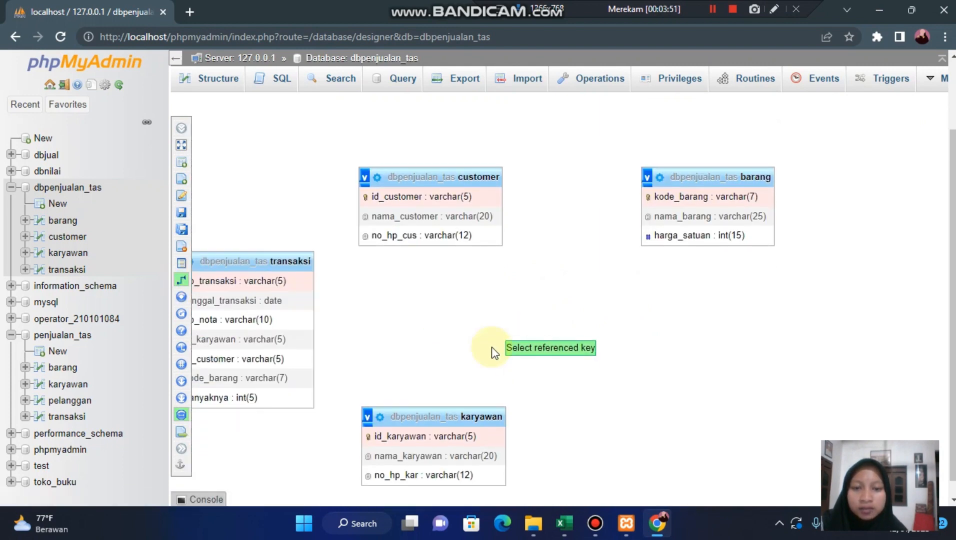
scroll(490, 348, down, 1)
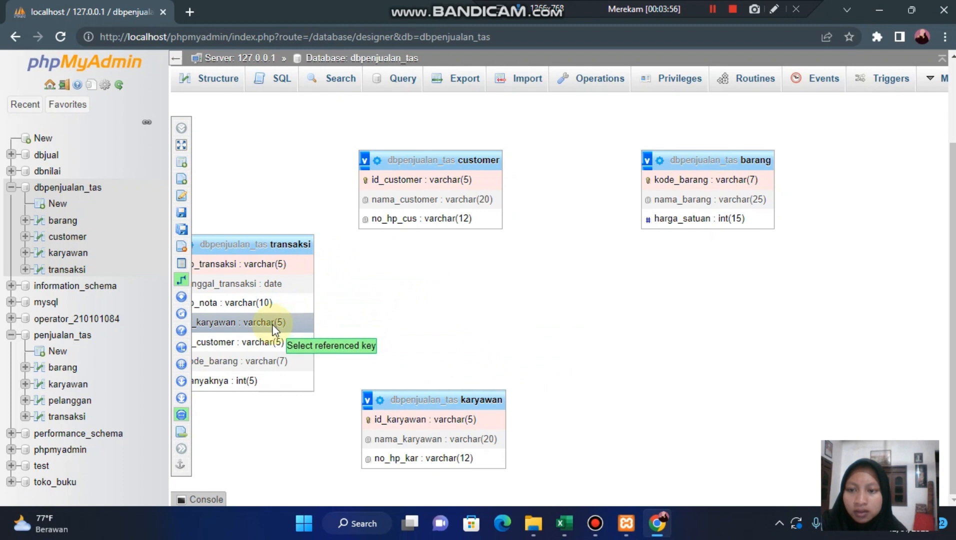
click(306, 327)
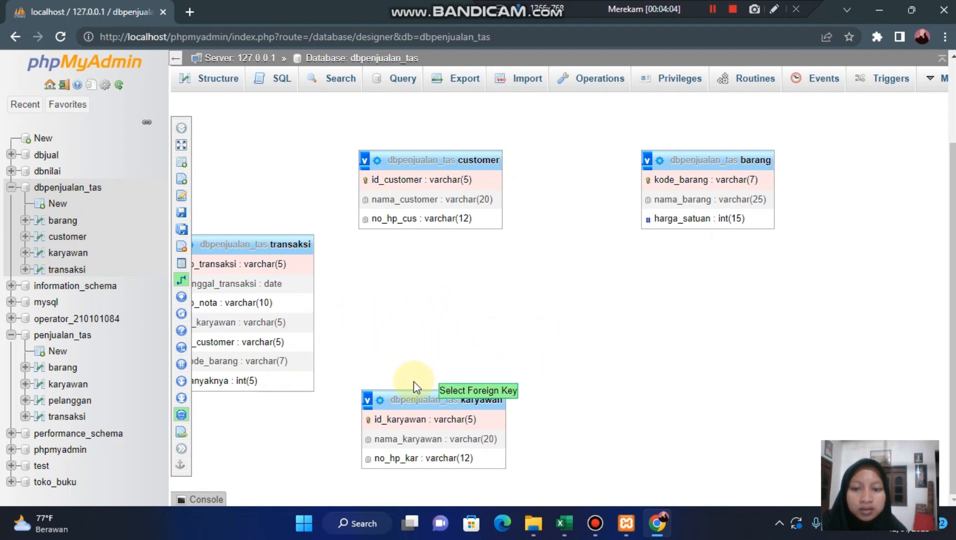
click(413, 418)
scroll(611, 408, down, 2)
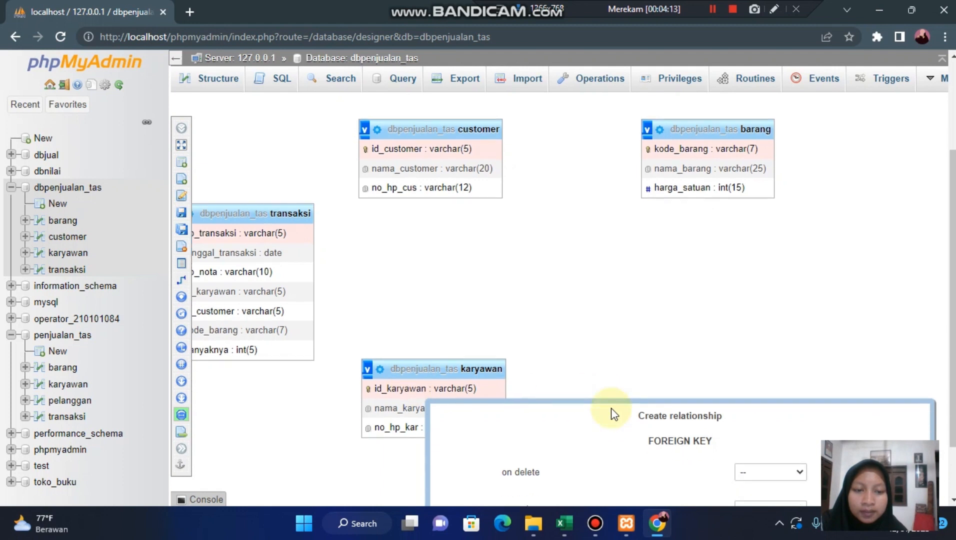
- Set on delete and on update to RESTRICT and create the id_karyawan foreign key relationship
click(788, 401)
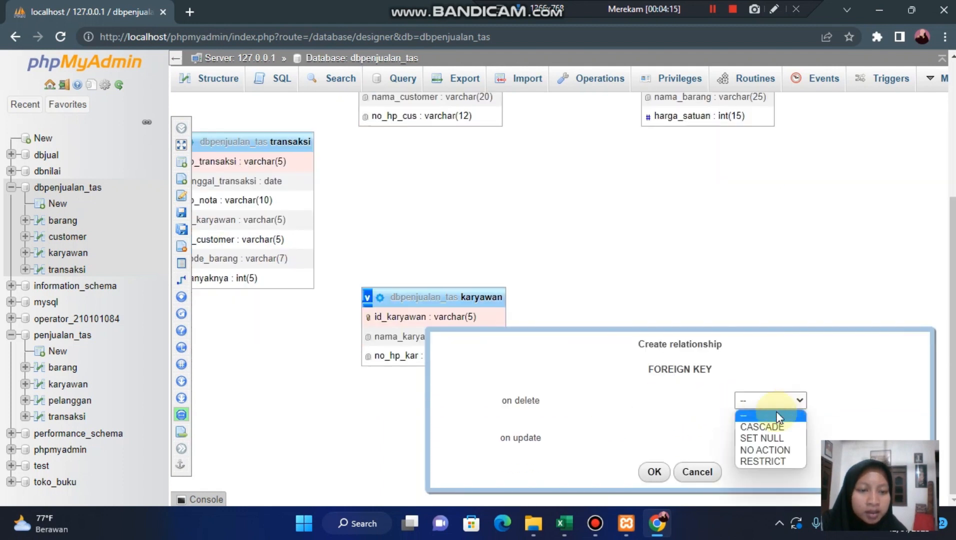
click(760, 460)
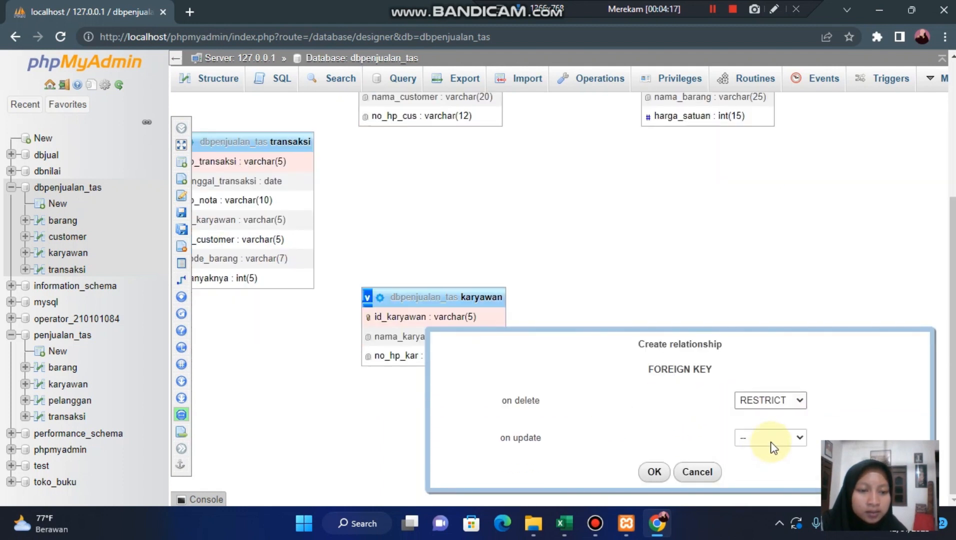
click(772, 438)
click(758, 498)
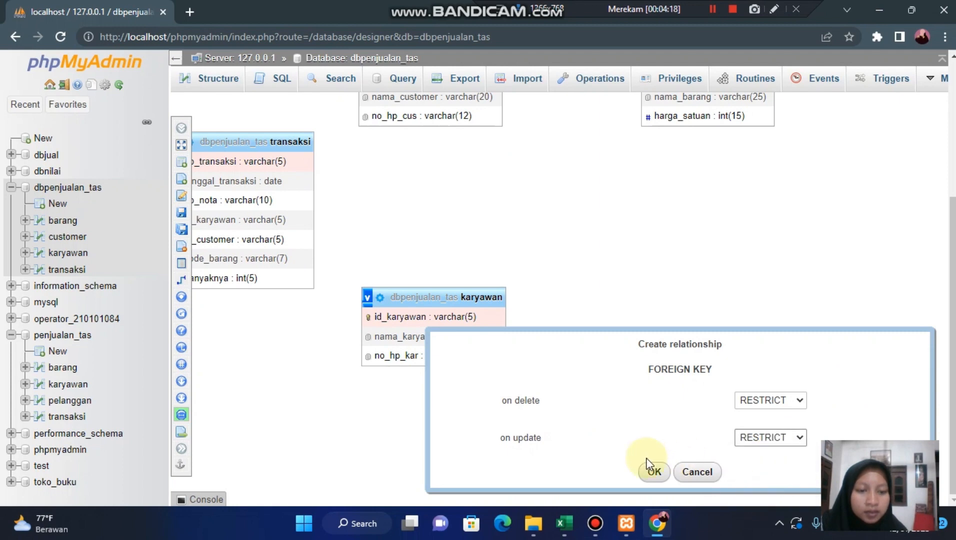
click(649, 468)
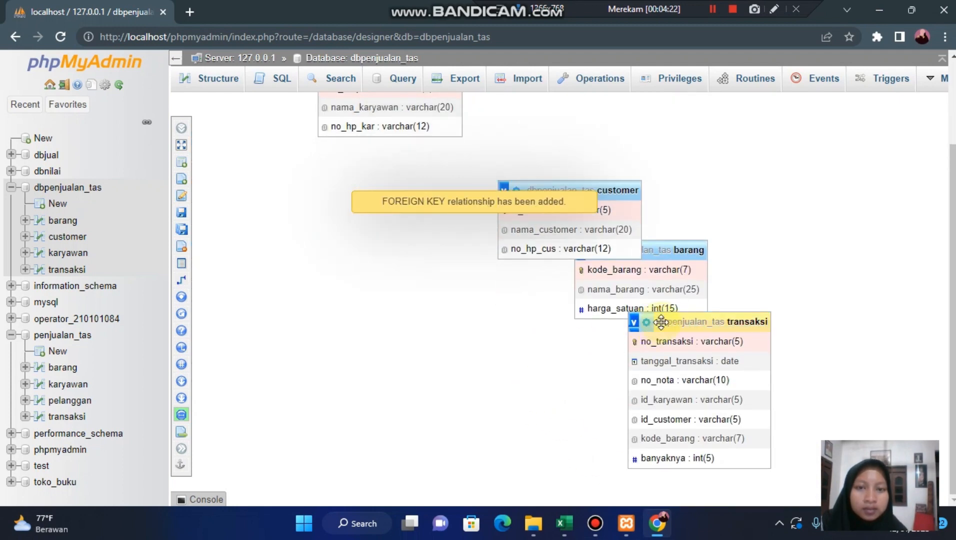
click(714, 8)
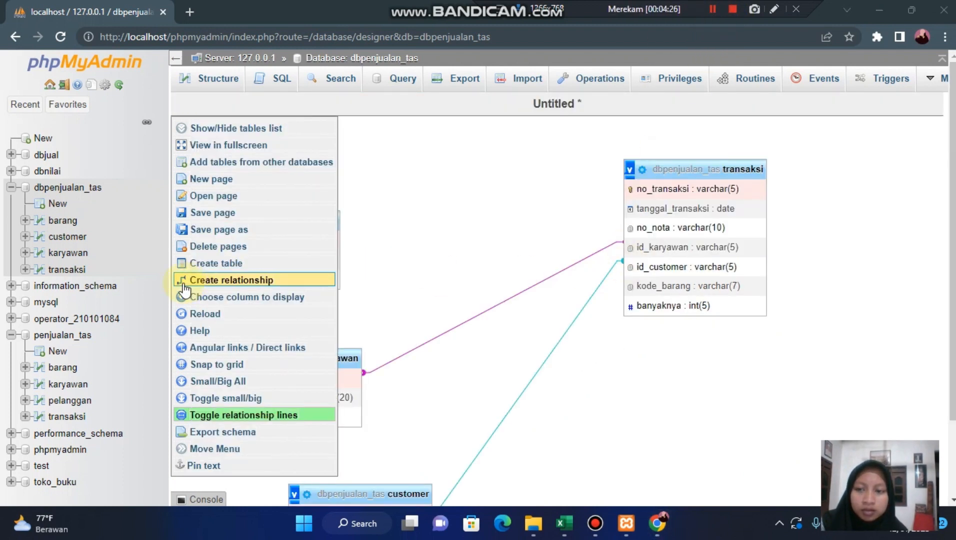
- Start a relationship with transaksi's kode_barang as the referenced key and barang's kode_barang as the foreign key
click(182, 284)
click(183, 283)
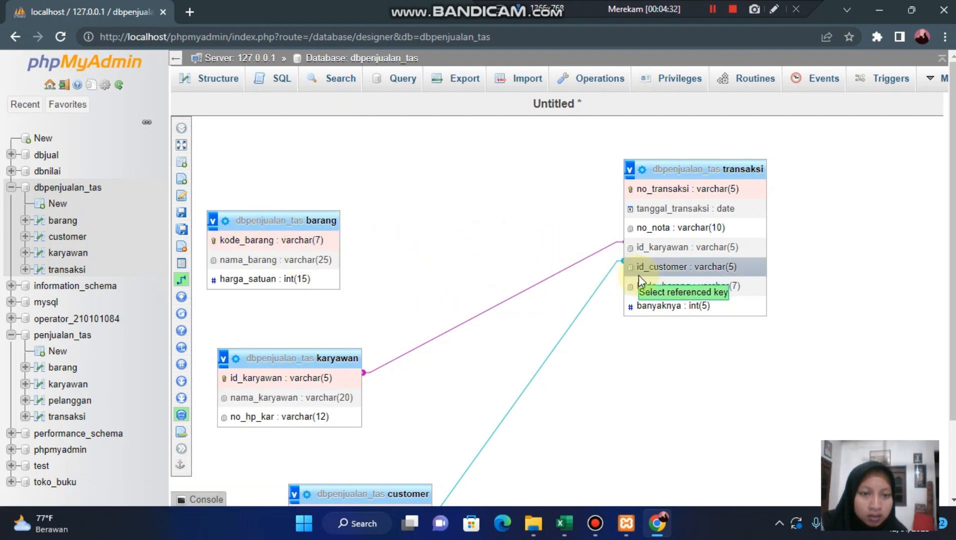
click(657, 286)
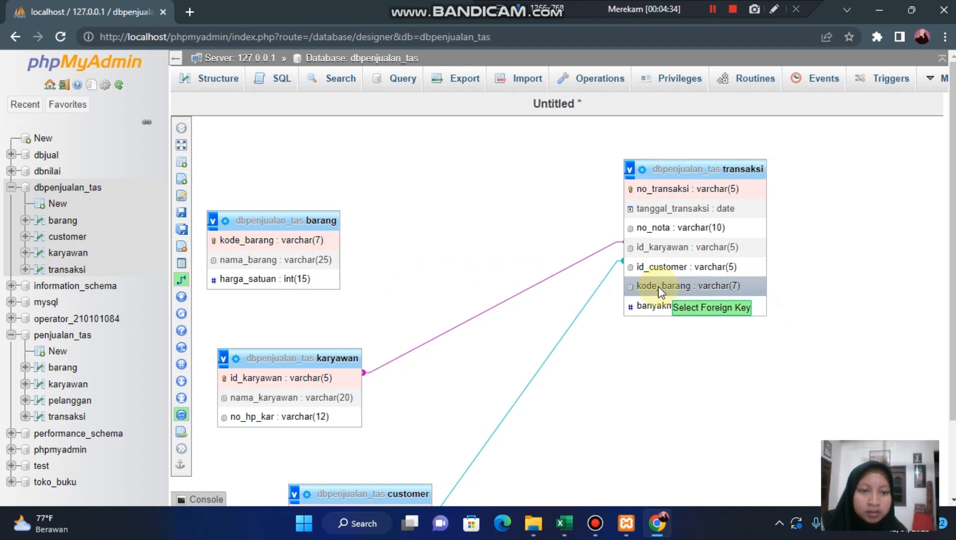
click(311, 237)
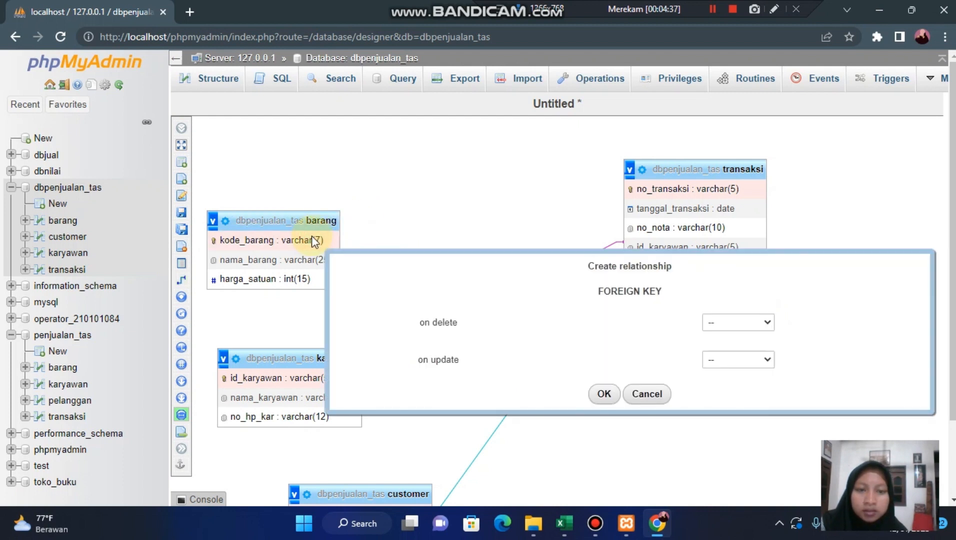
- Create the kode_barang relationship with RESTRICT on delete and on update, and return to the table list of dbpenjualan_tas
click(742, 324)
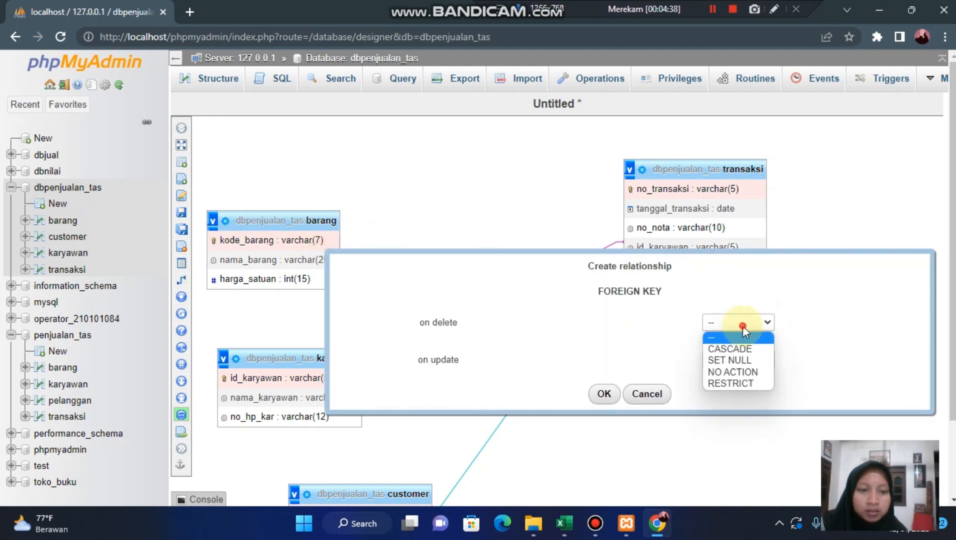
click(734, 385)
click(734, 360)
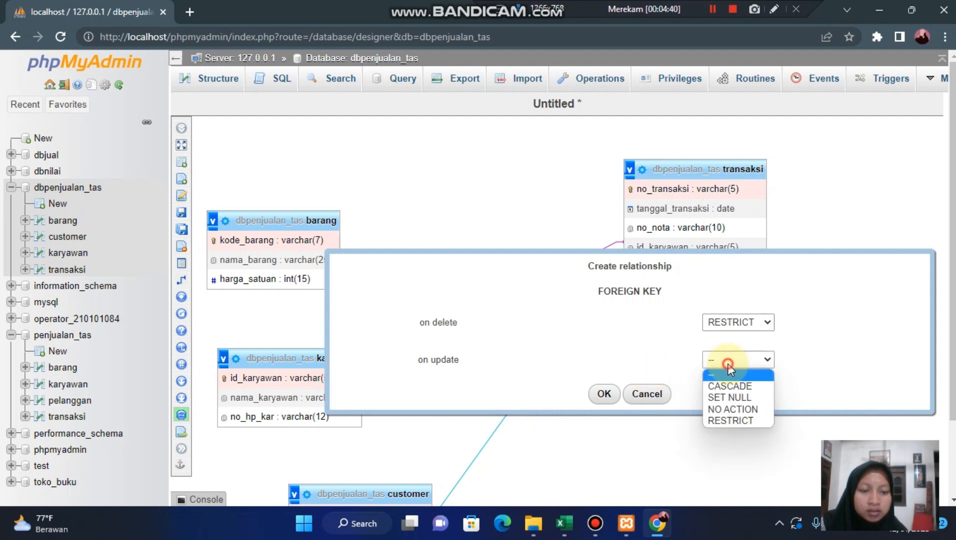
click(729, 421)
click(603, 393)
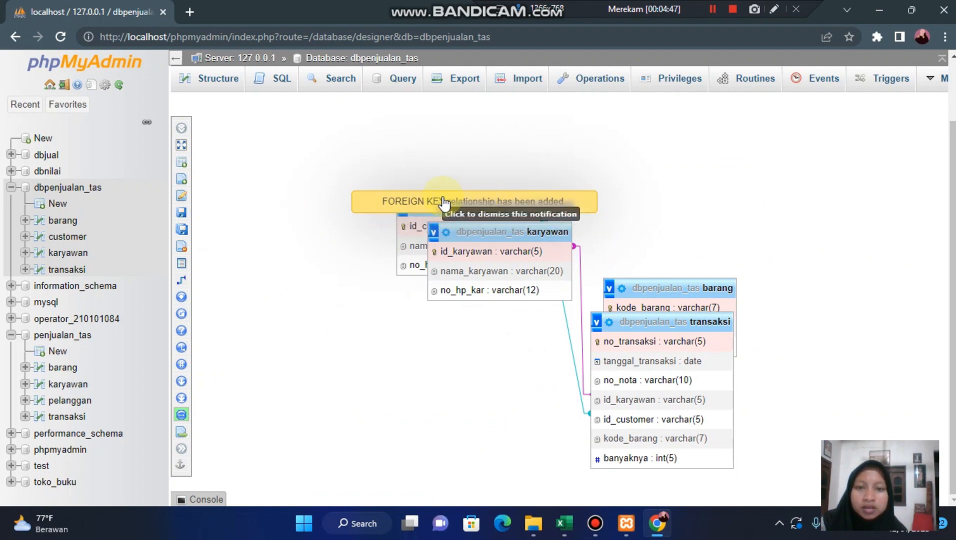
click(529, 201)
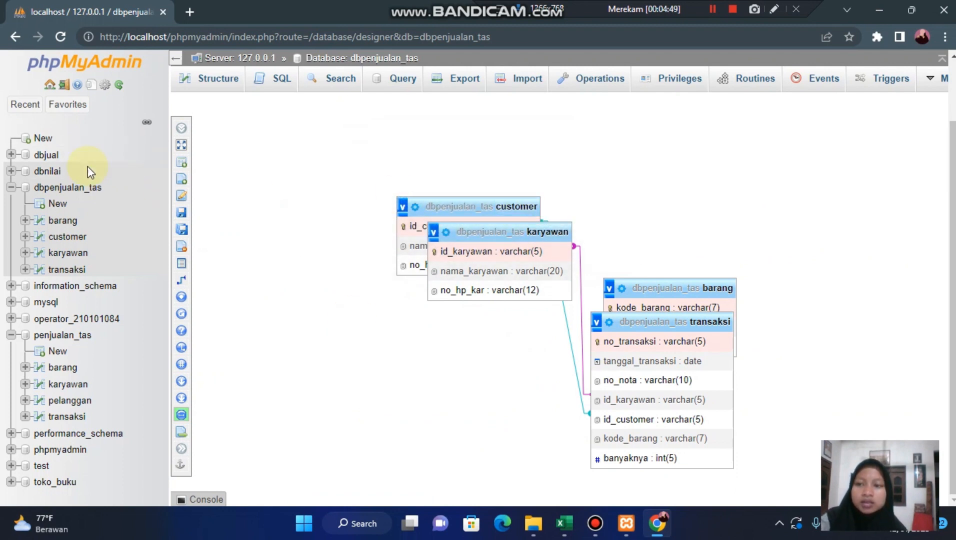
click(70, 192)
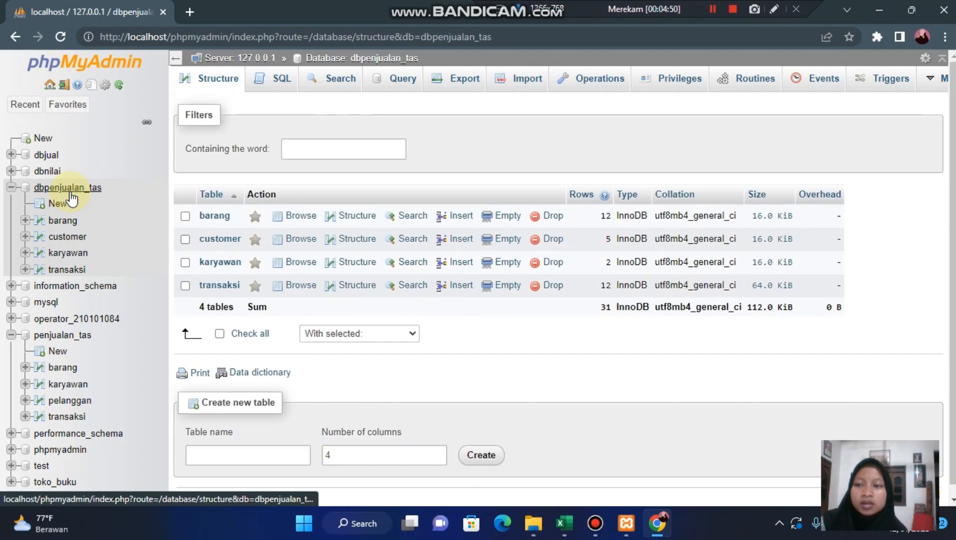
- Show dbpenjualan_tas in the Designer and rearrange the tables so transaksi sits between customer on one side and karyawan and barang on the other
mouse_move(931, 85)
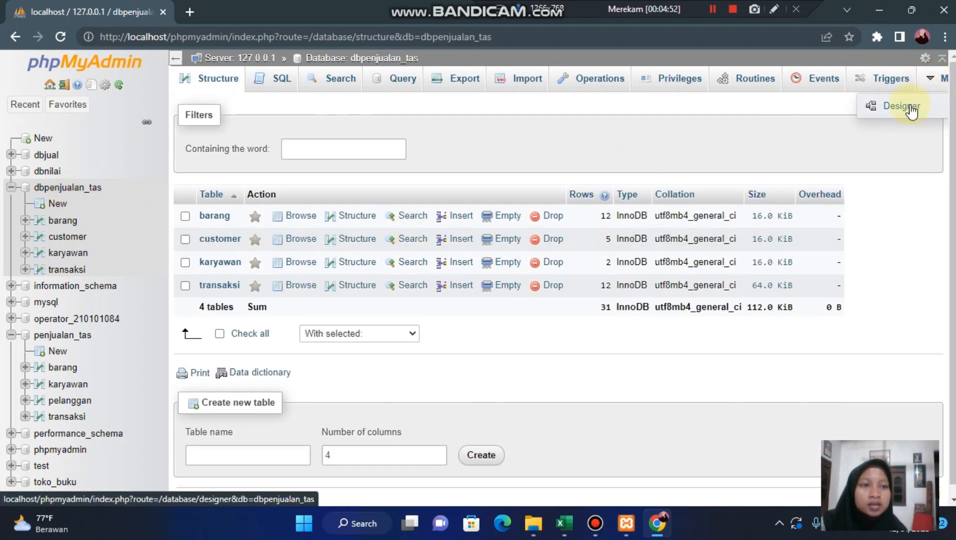
click(906, 111)
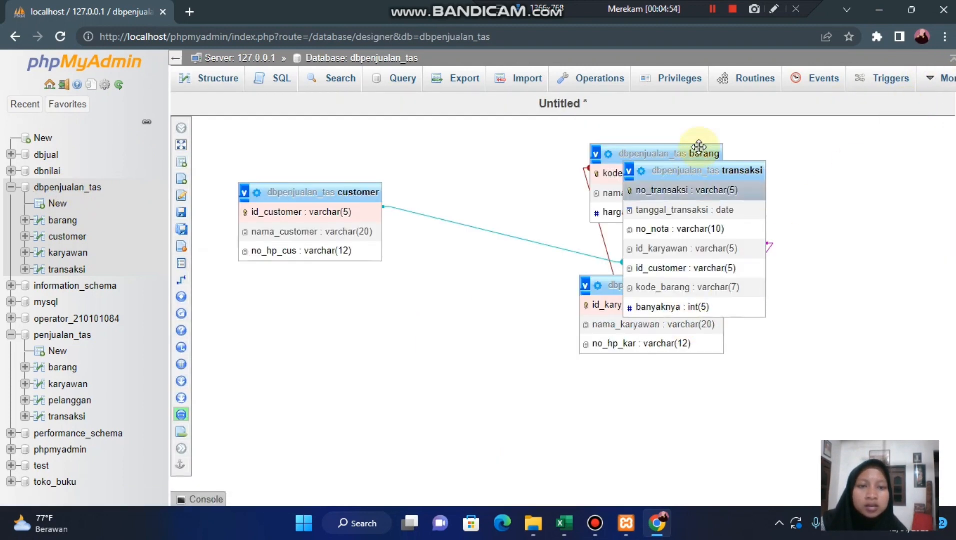
drag(705, 169, 492, 338)
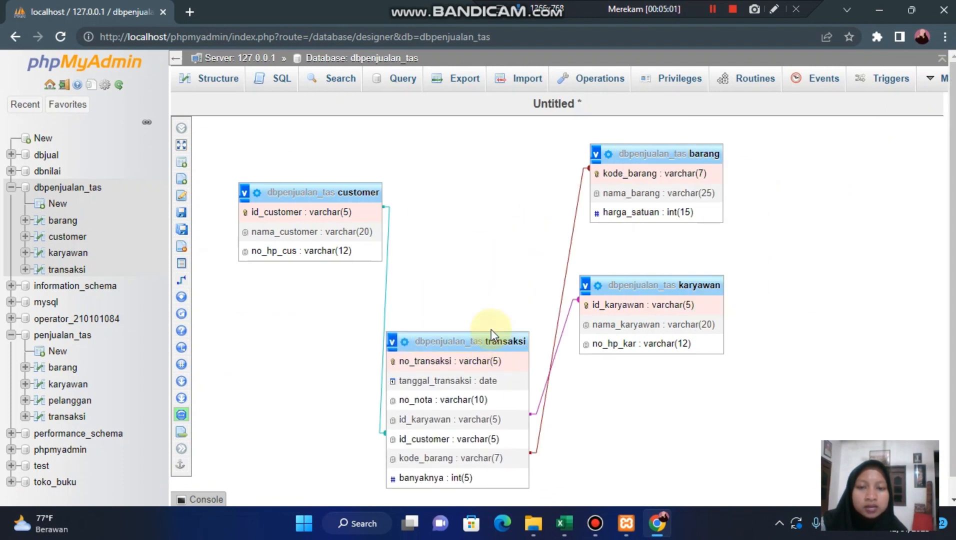
scroll(490, 329, down, 1)
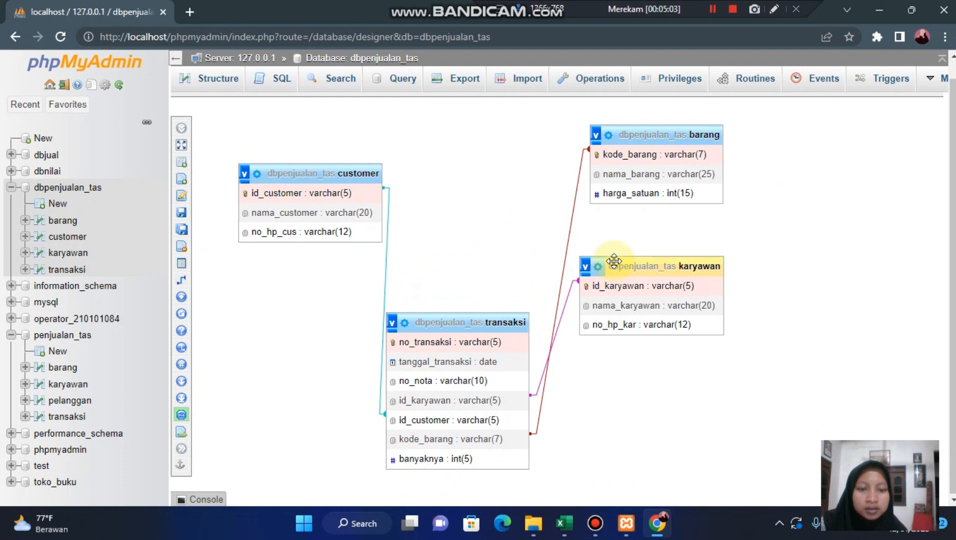
scroll(613, 257, up, 1)
drag(613, 257, 603, 397)
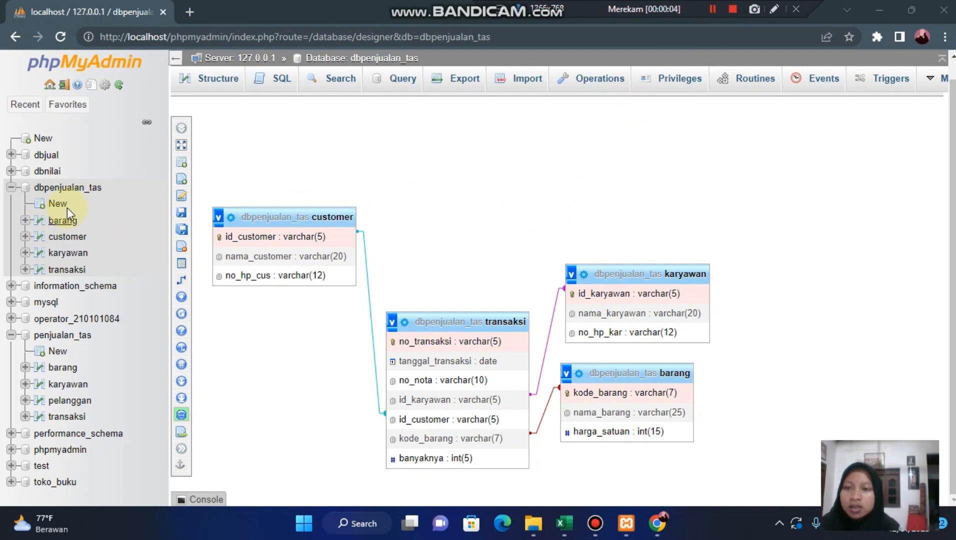
- Run the SQL query SELECT * FROM barang WHERE kode_barang='br005' on the barang table
click(279, 83)
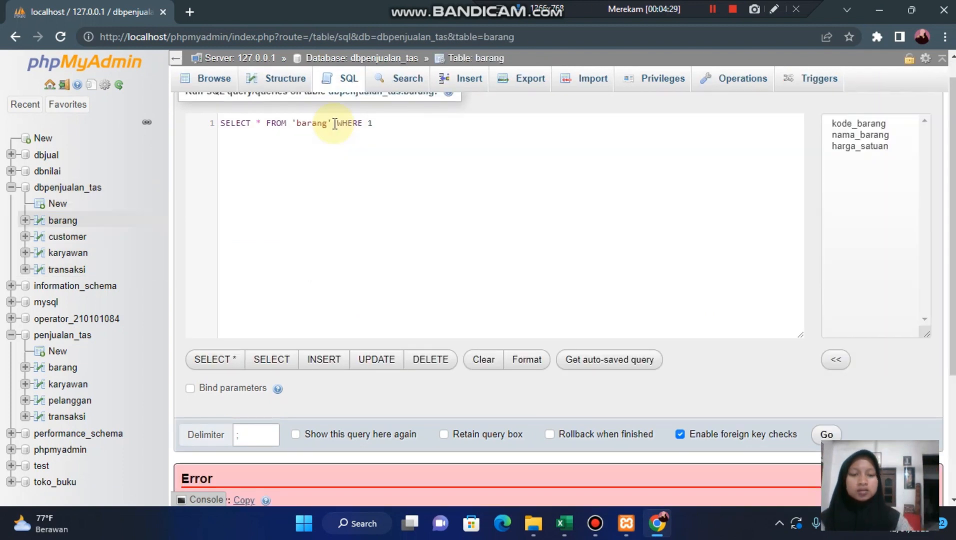
click(295, 122)
key(BackSpace)
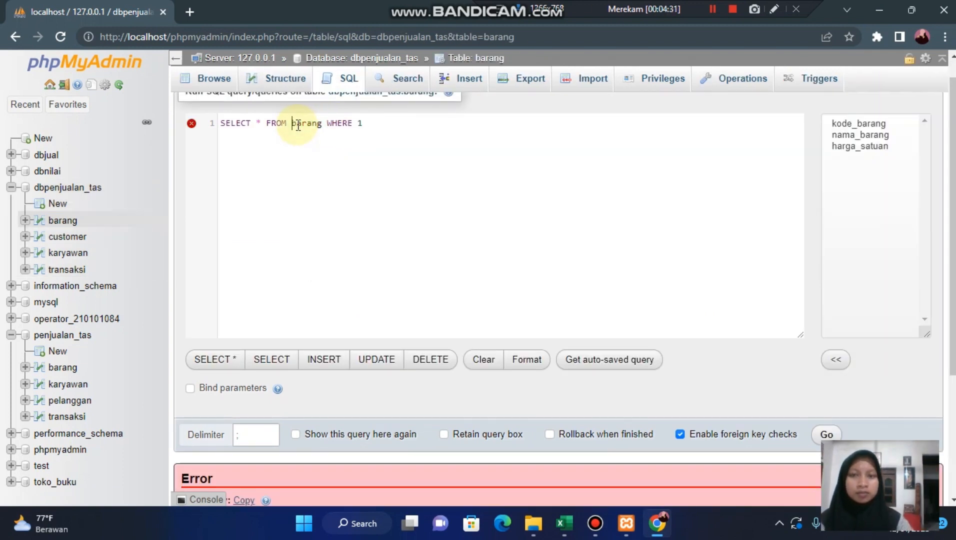
click(380, 121)
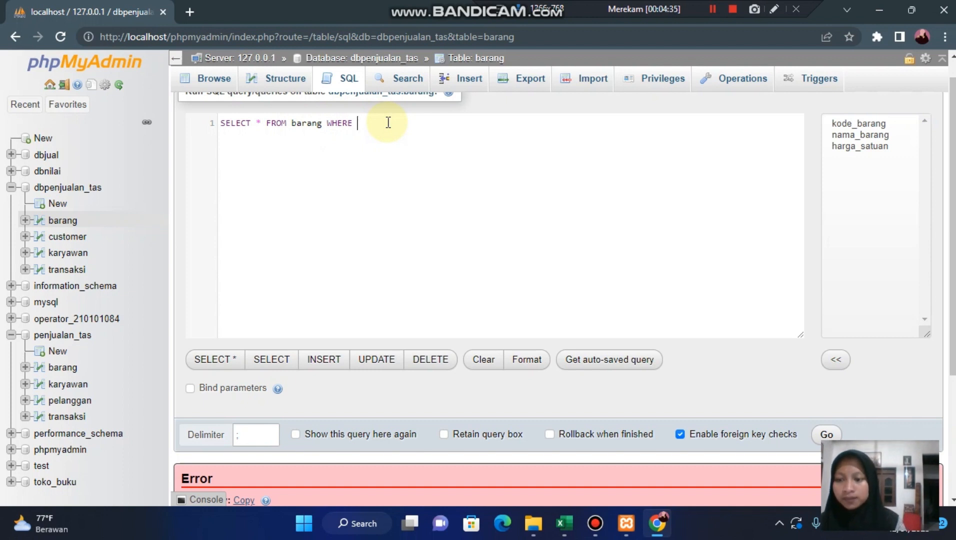
text(kode)
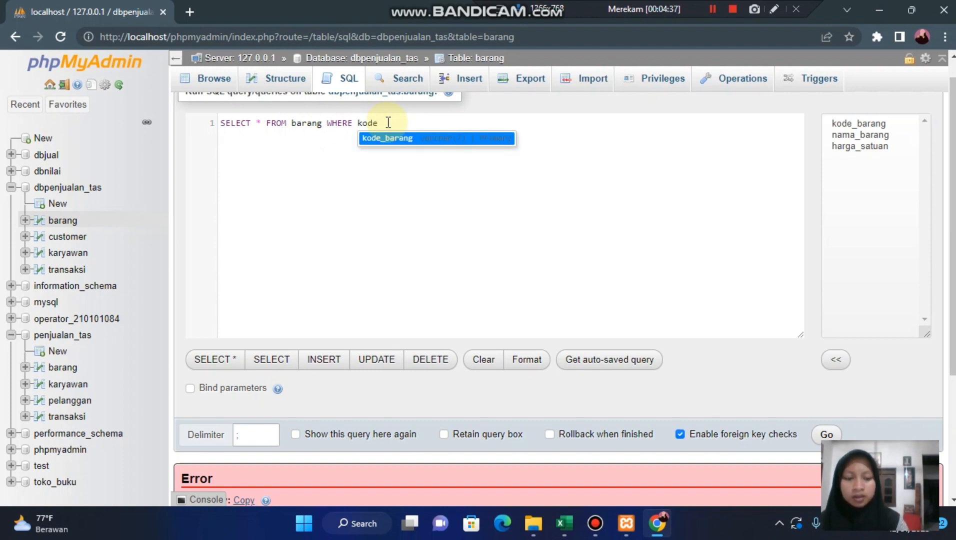
key(Return)
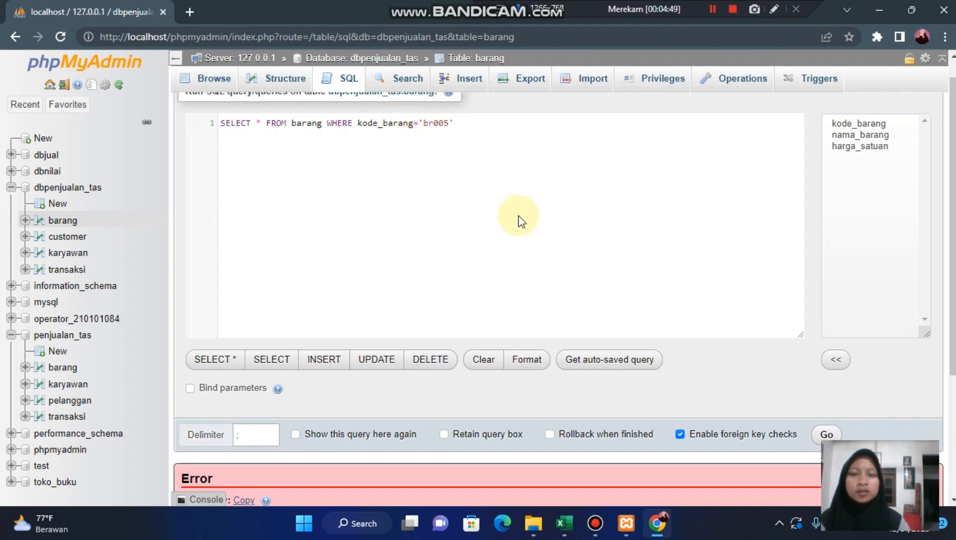
scroll(518, 215, down, 2)
click(815, 356)
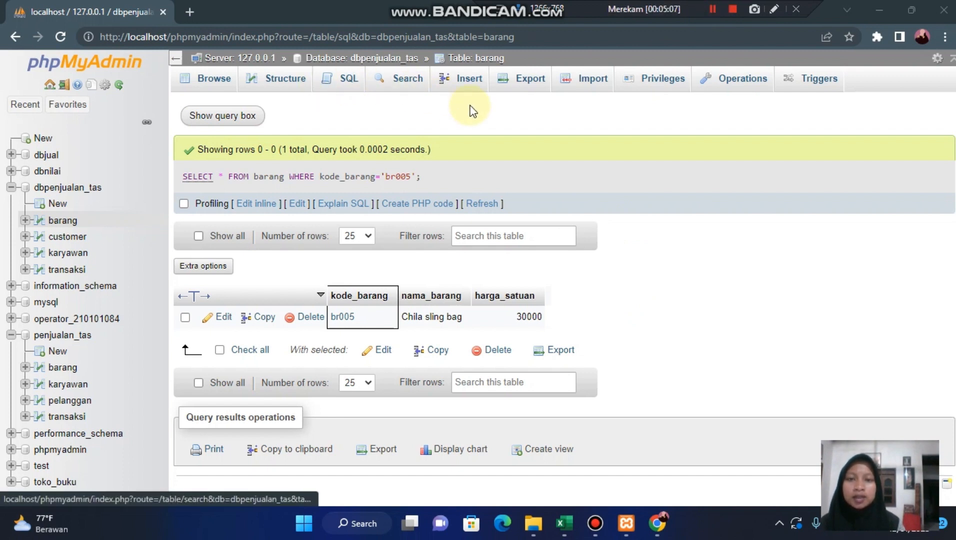
- Start a new SQL query on barang, removing the backquotes around the table name and the default WHERE value 1
click(341, 79)
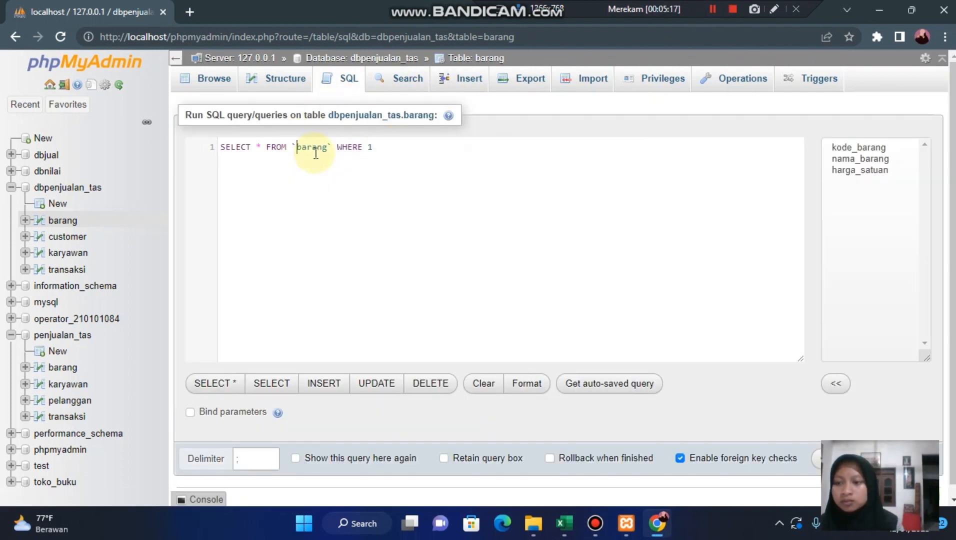
key(BackSpace)
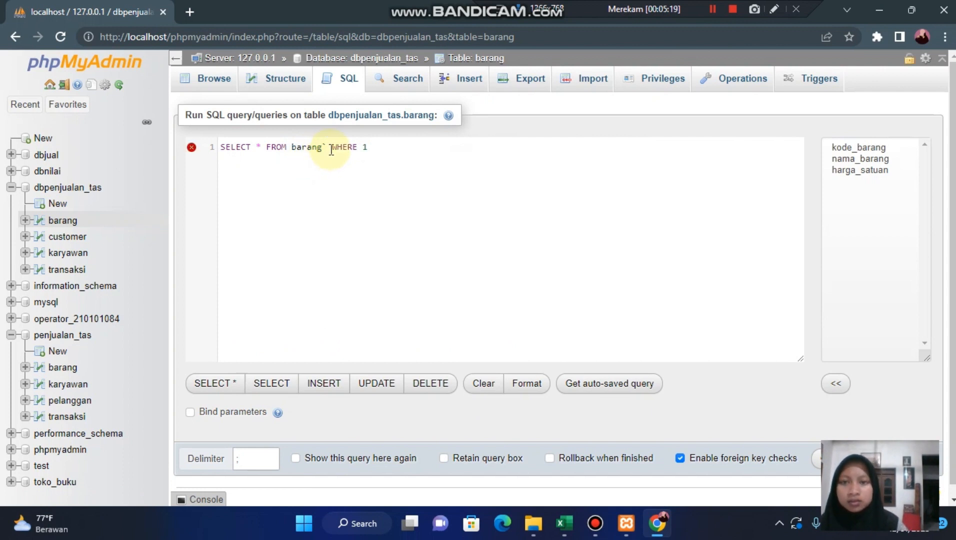
click(330, 148)
key(BackSpace)
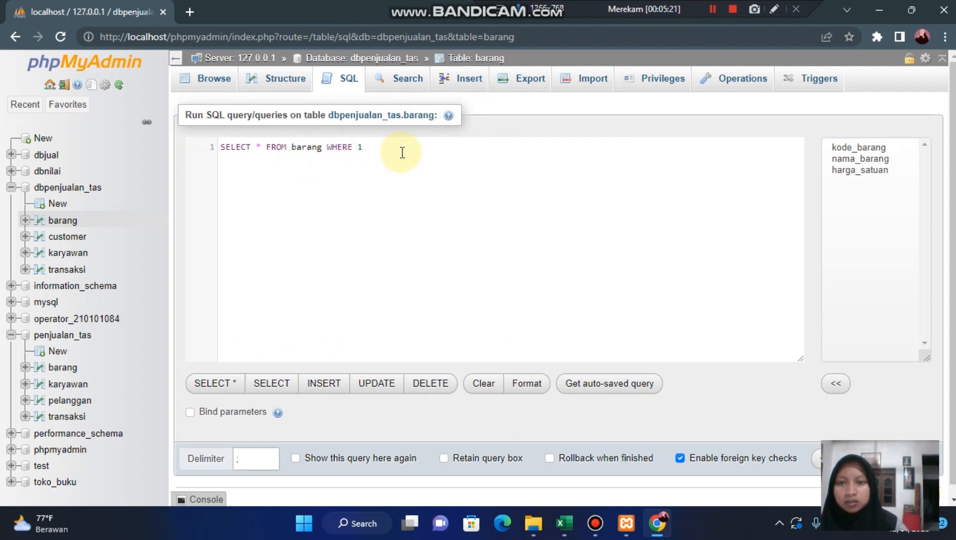
click(402, 153)
key(BackSpace)
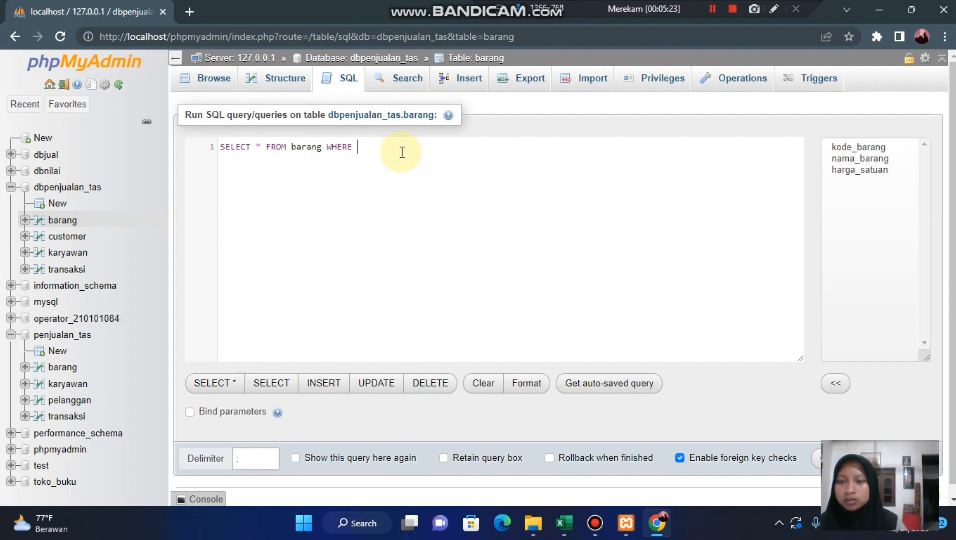
- Complete the WHERE condition as harga_satuan BETWEEN 30000 AND 45000 and run the query
text(harga)
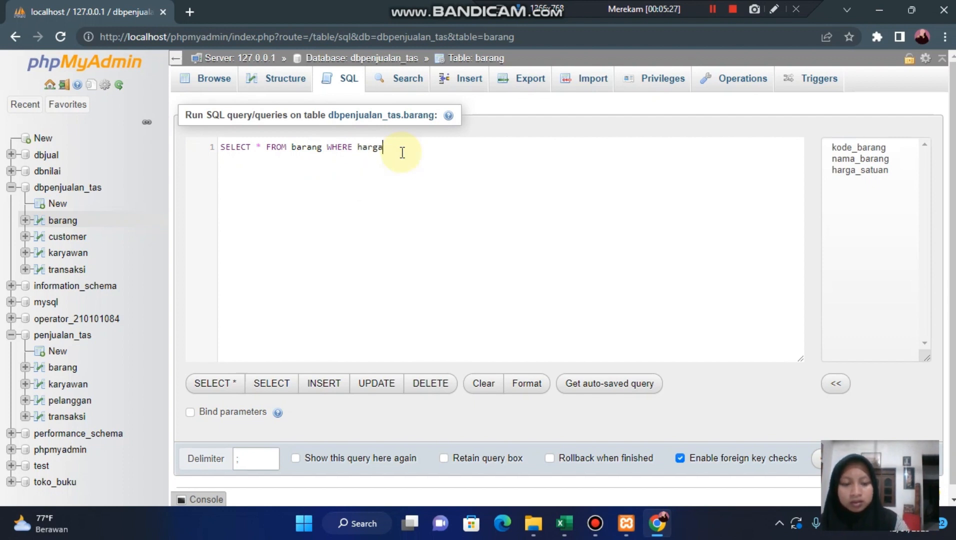
text(_sat)
key(Return)
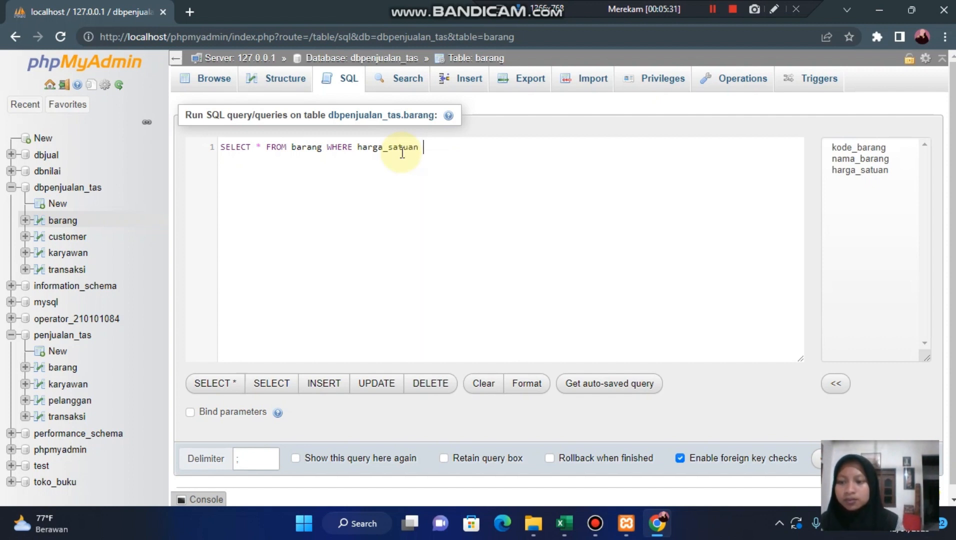
text(be)
key(Return)
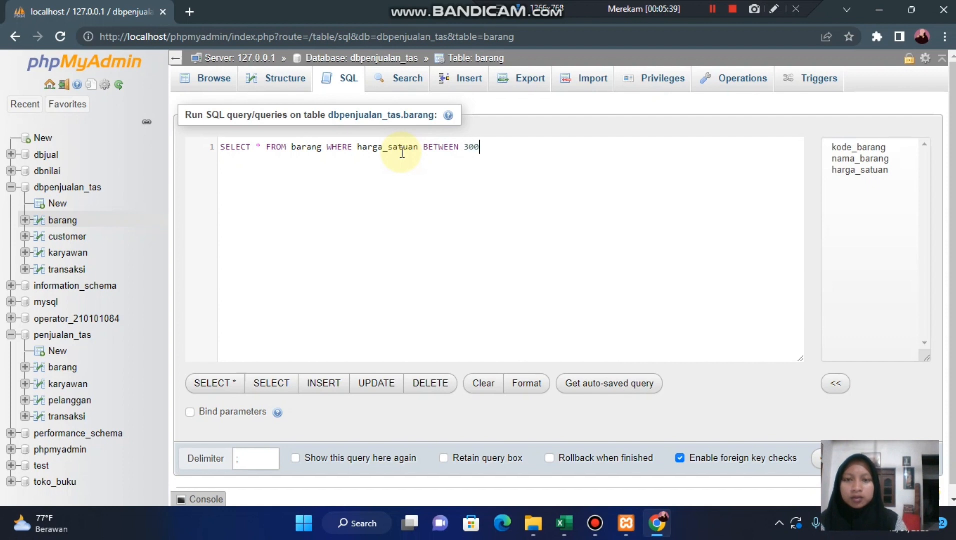
text(30000)
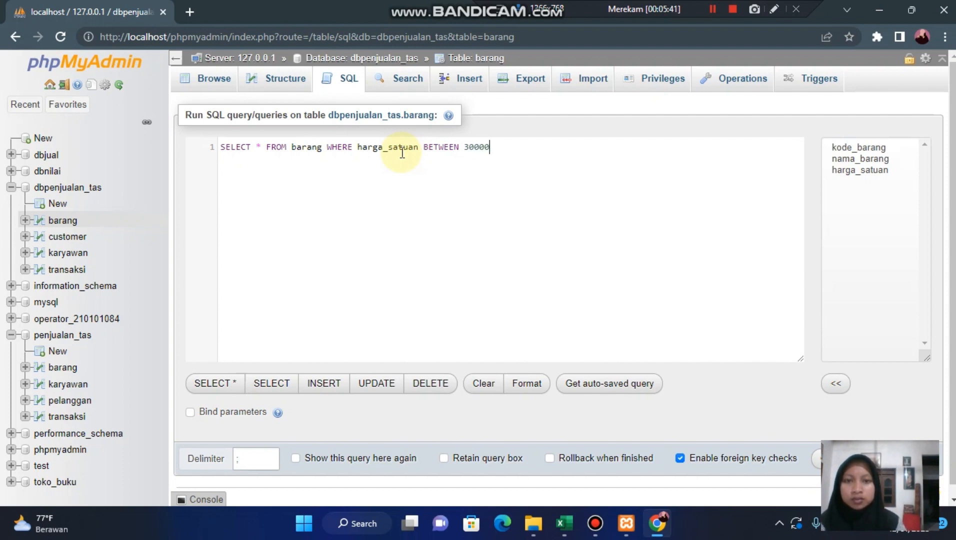
text( a)
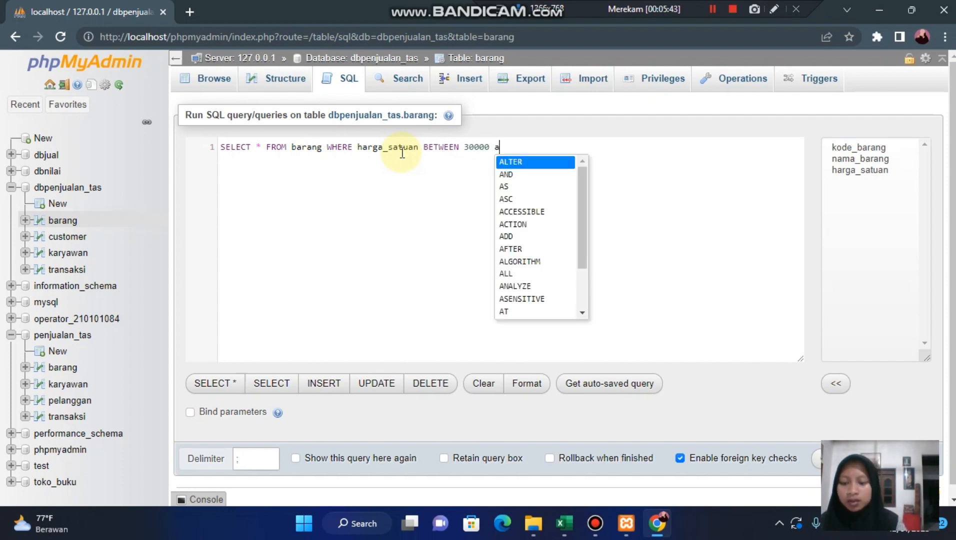
key(Down)
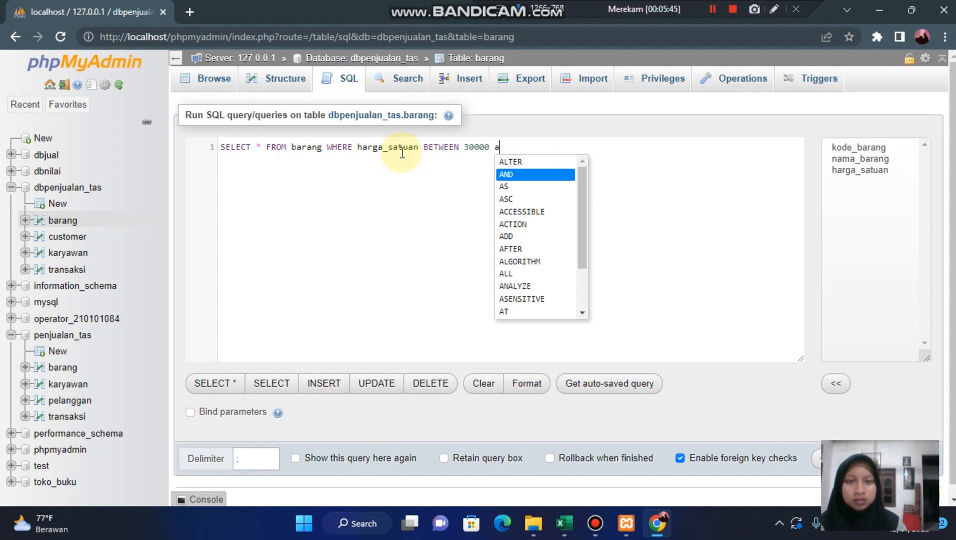
key(Return)
text(4)
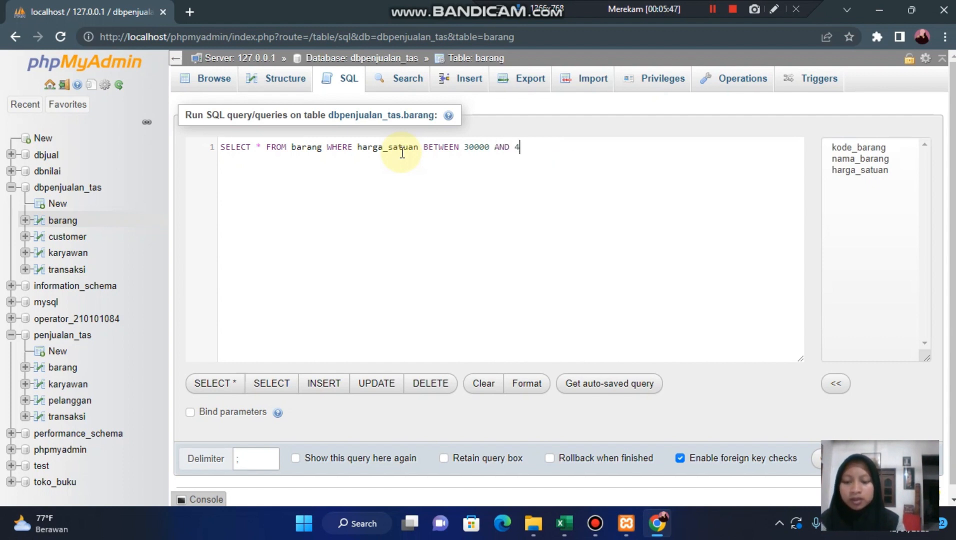
text(5000)
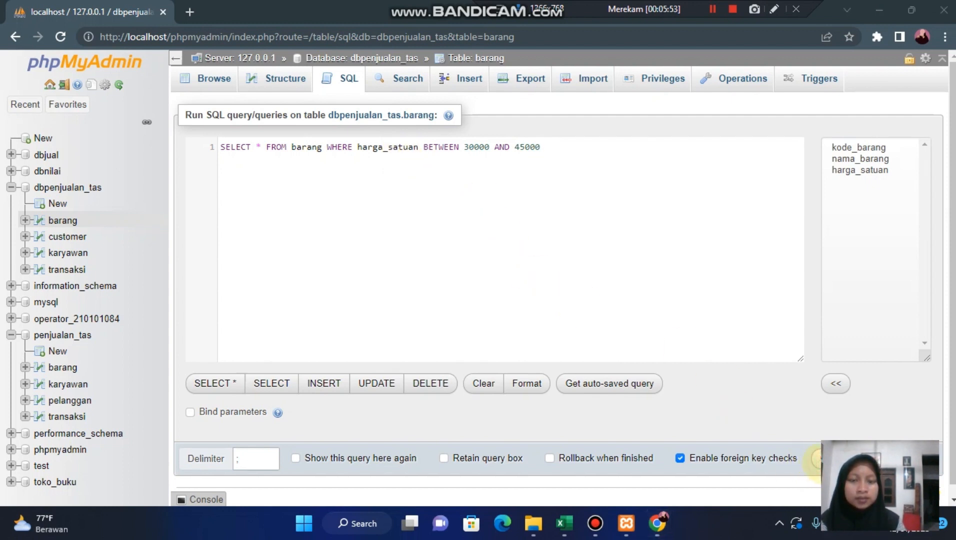
click(814, 458)
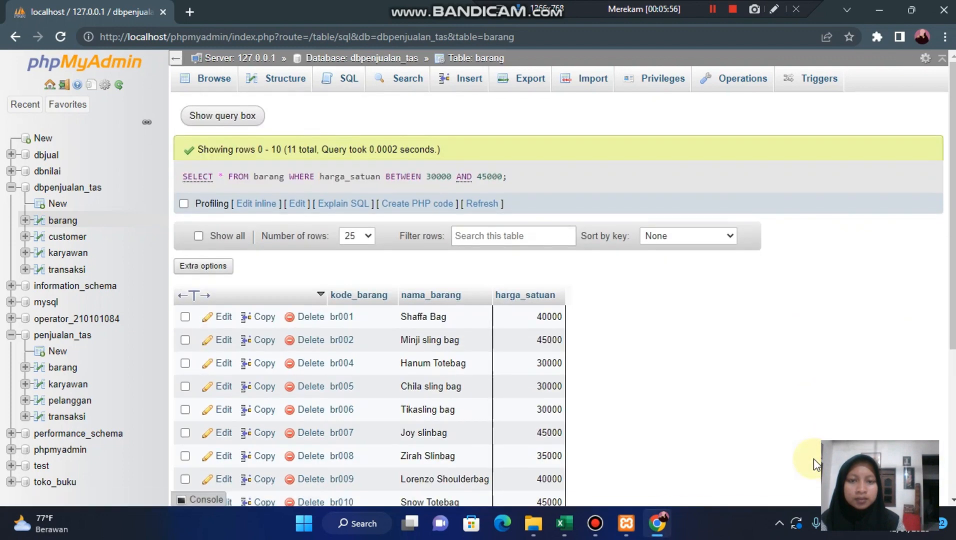
- Return to the default SELECT query on barang and remove the backquotes around the table name
click(713, 9)
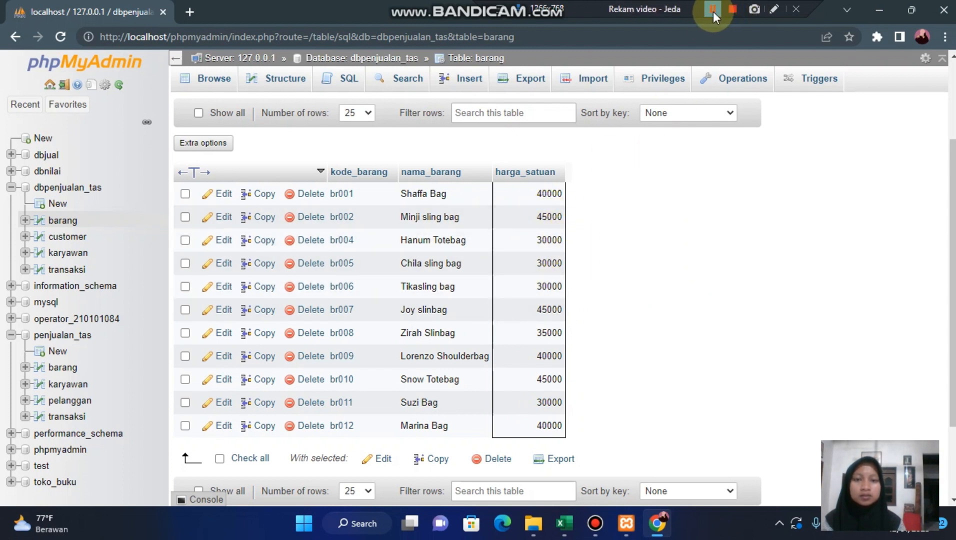
click(446, 84)
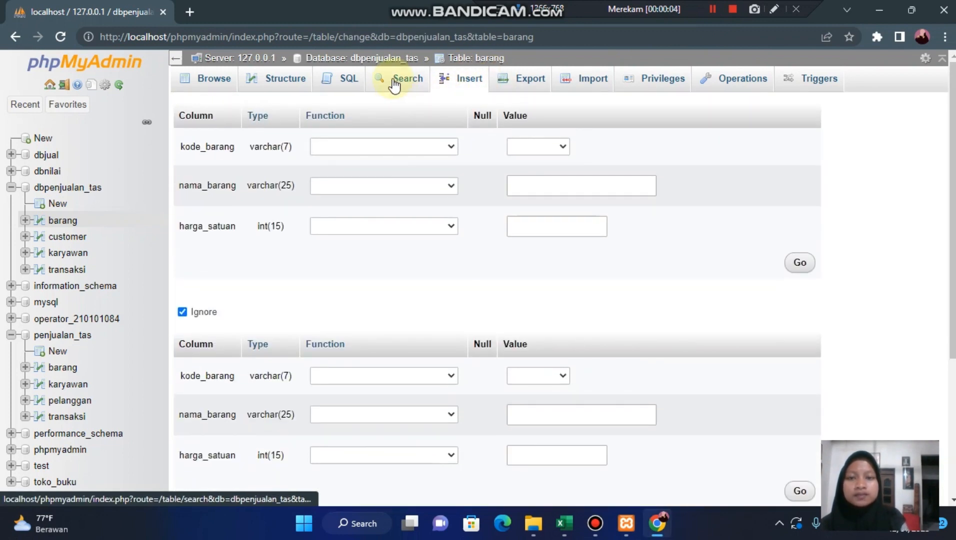
click(15, 33)
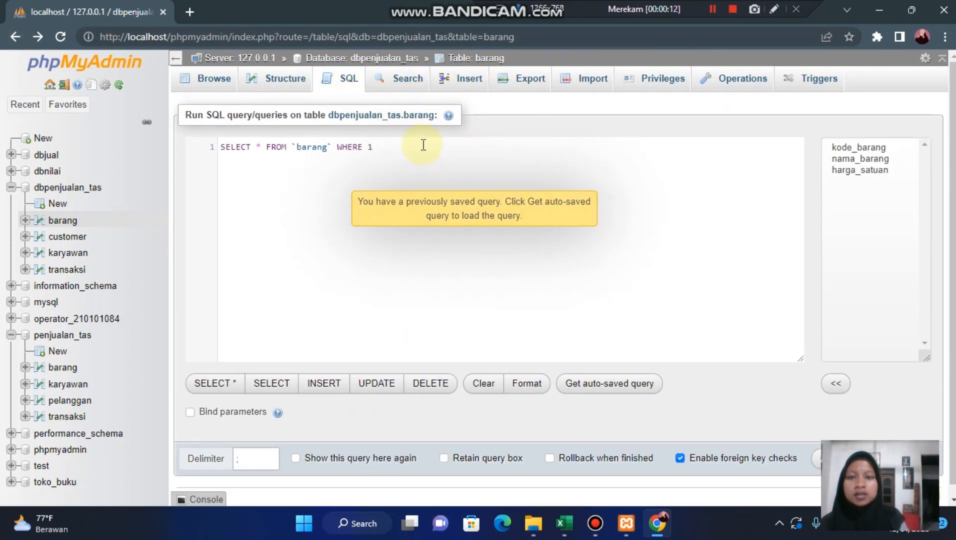
click(296, 148)
key(BackSpace)
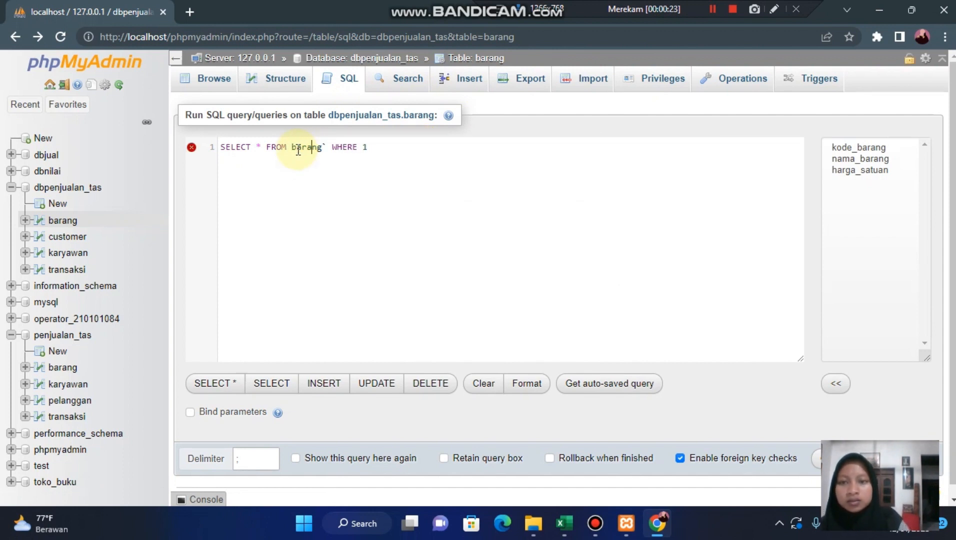
key(Delete)
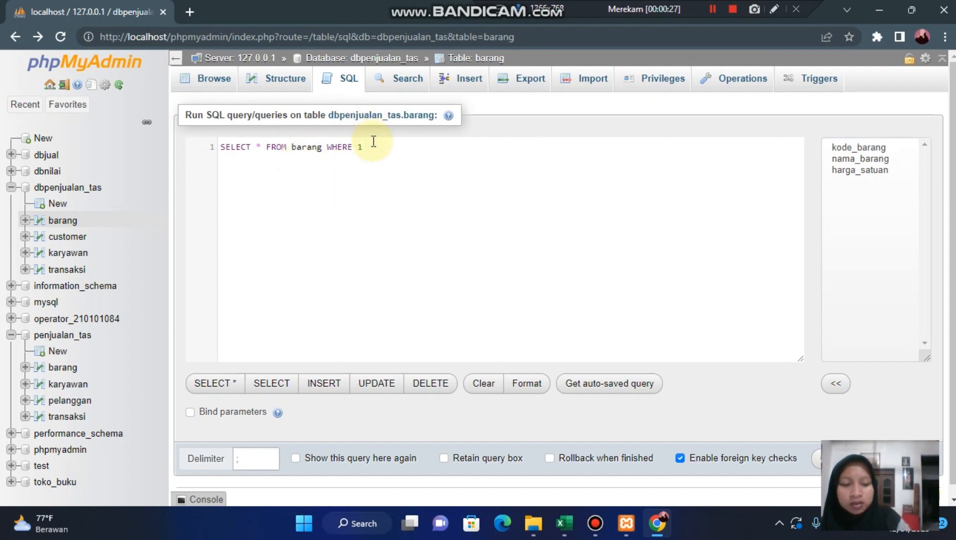
- Complete the WHERE condition as harga_satuan LIKE '30%' and run the query on barang
text(har)
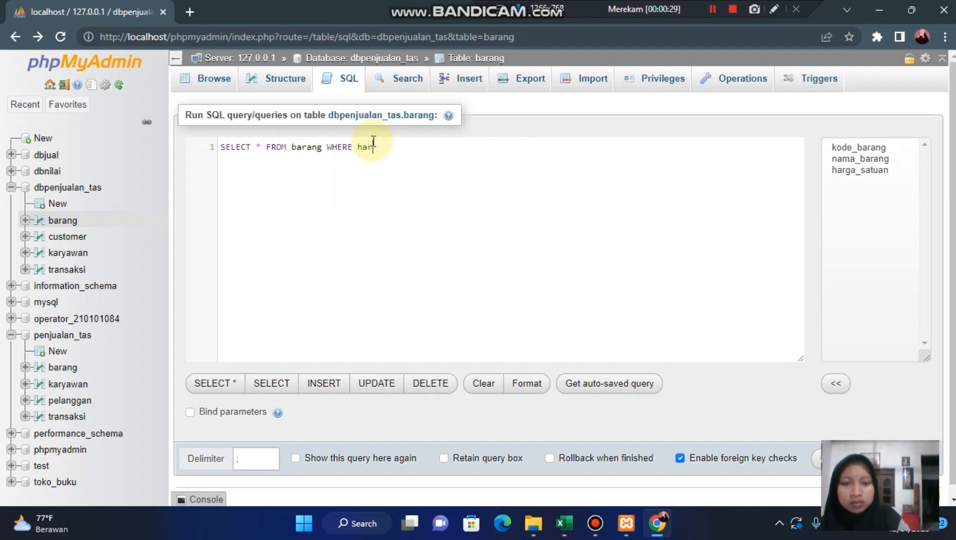
key(BackSpace)
key(BackSpace)
text(arga)
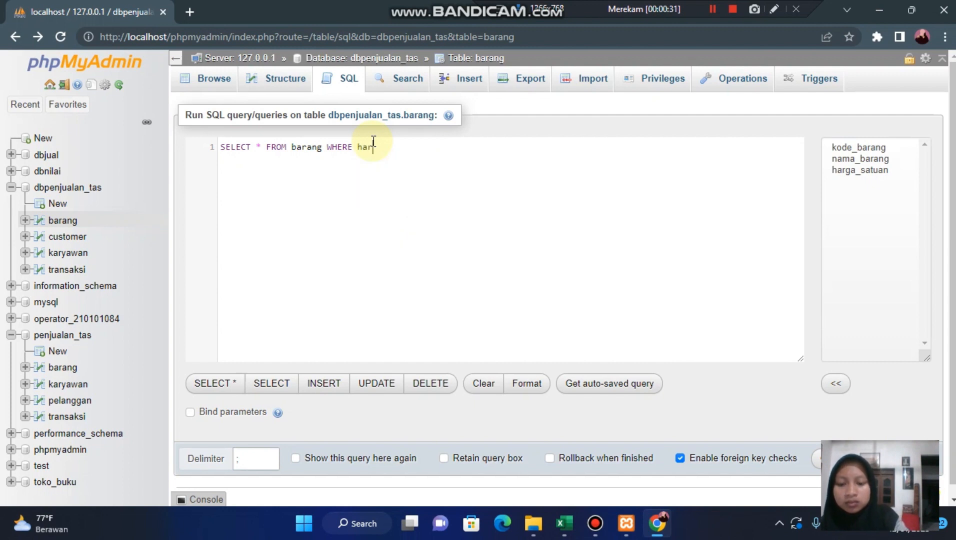
text(_sat)
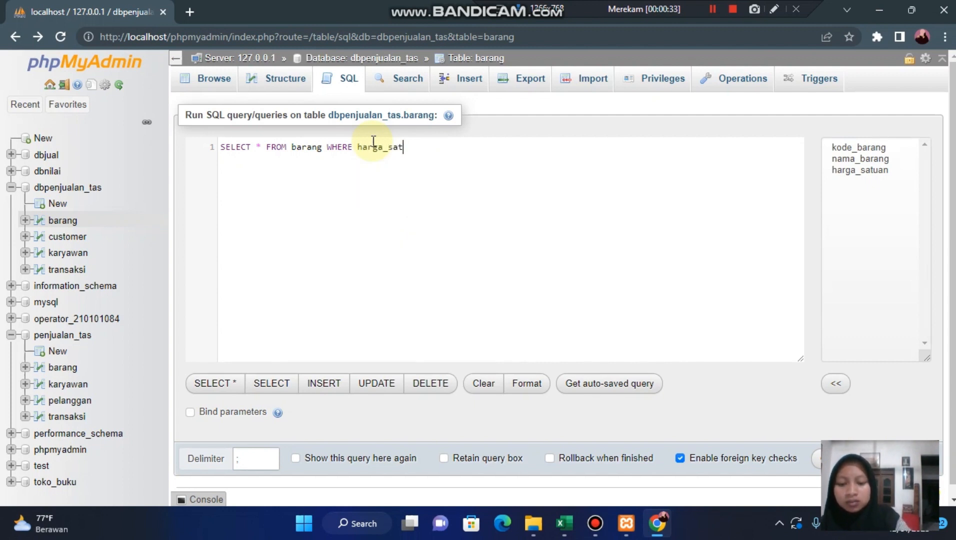
text(uan )
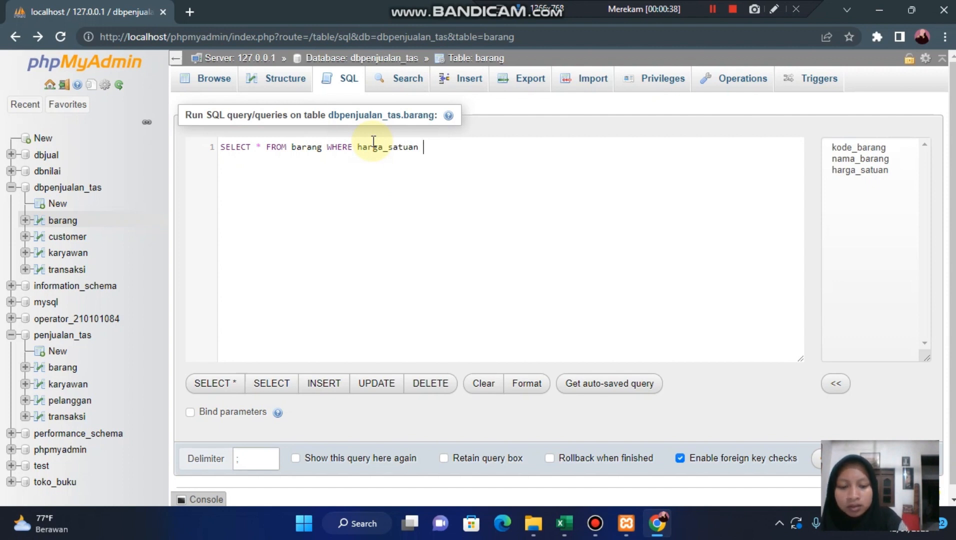
text(L)
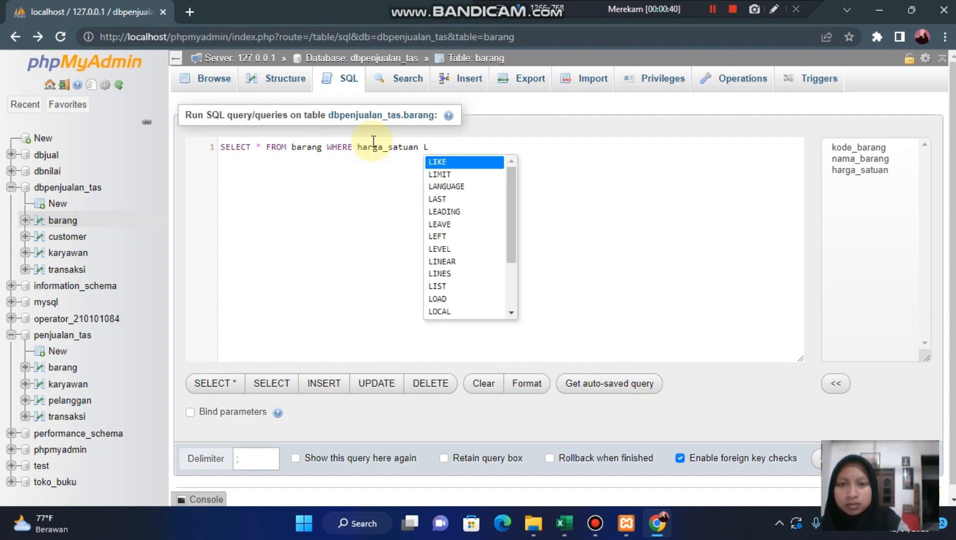
key(Return)
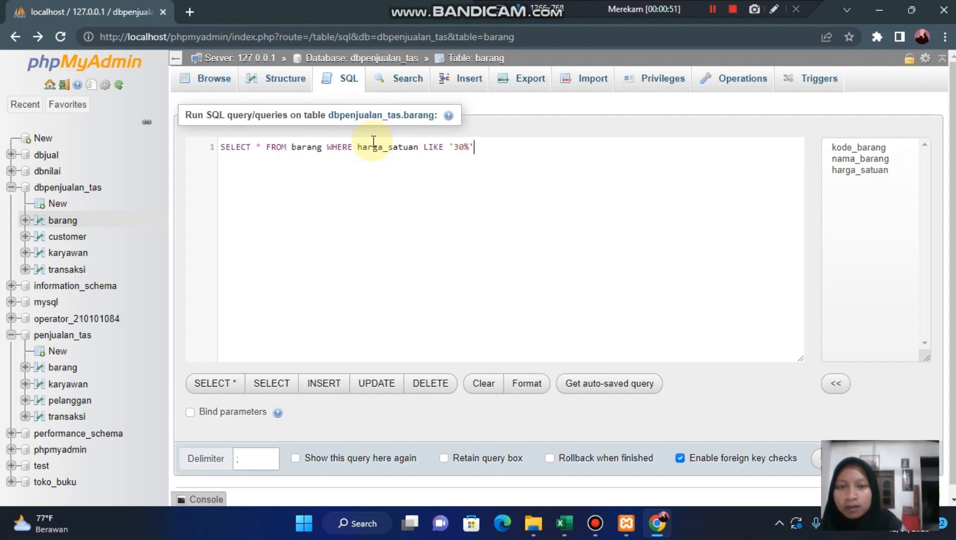
click(815, 463)
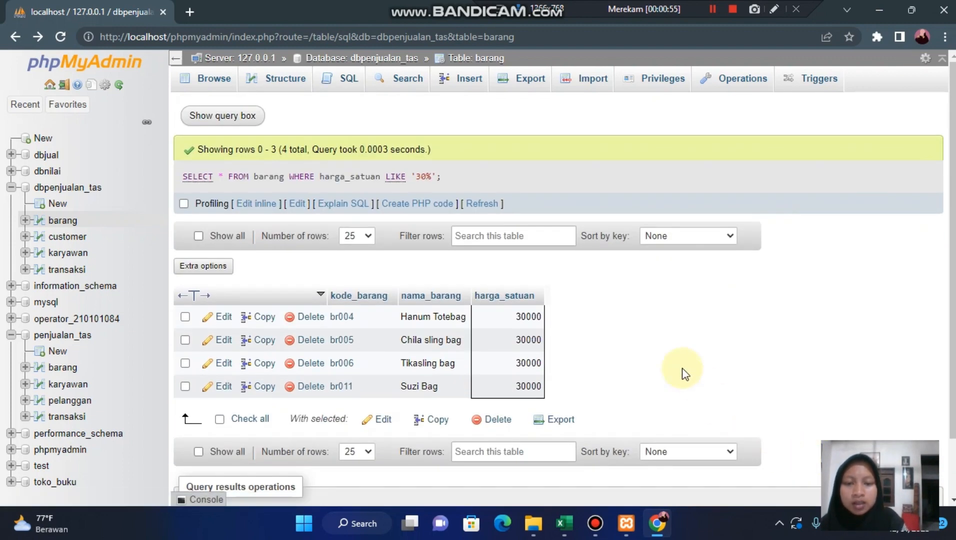
click(710, 11)
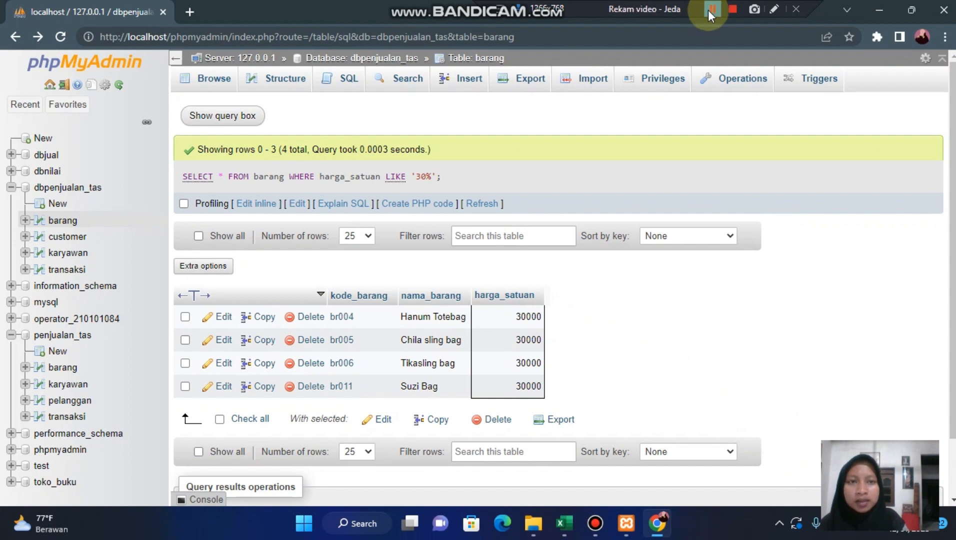
click(710, 11)
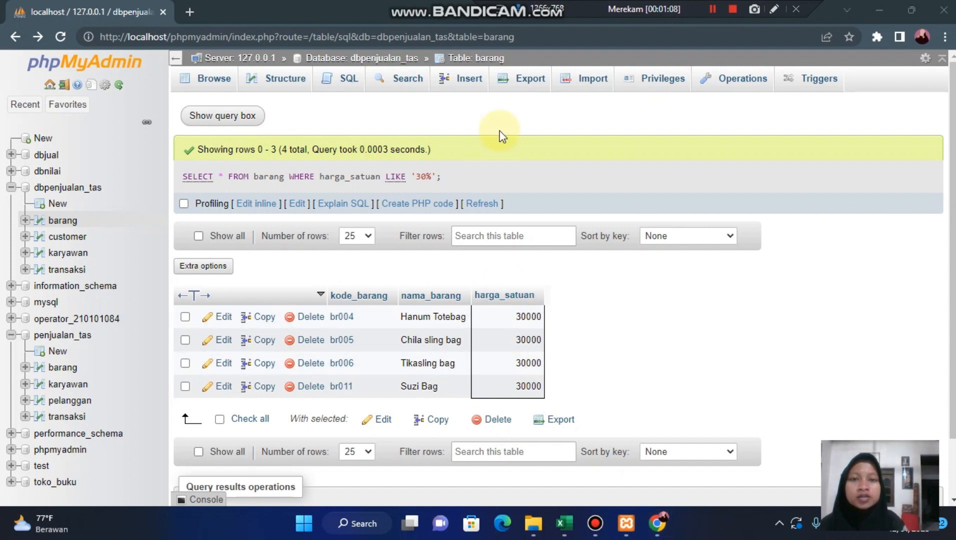
- Start a new SQL query selecting from barang, transaksi, without backquotes around barang or the default WHERE value 1
click(343, 81)
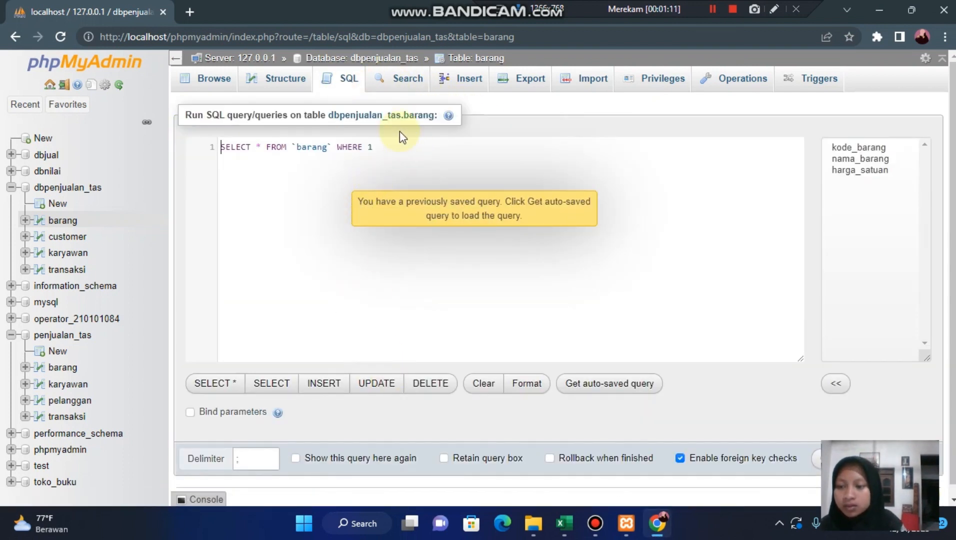
click(333, 147)
key(BackSpace)
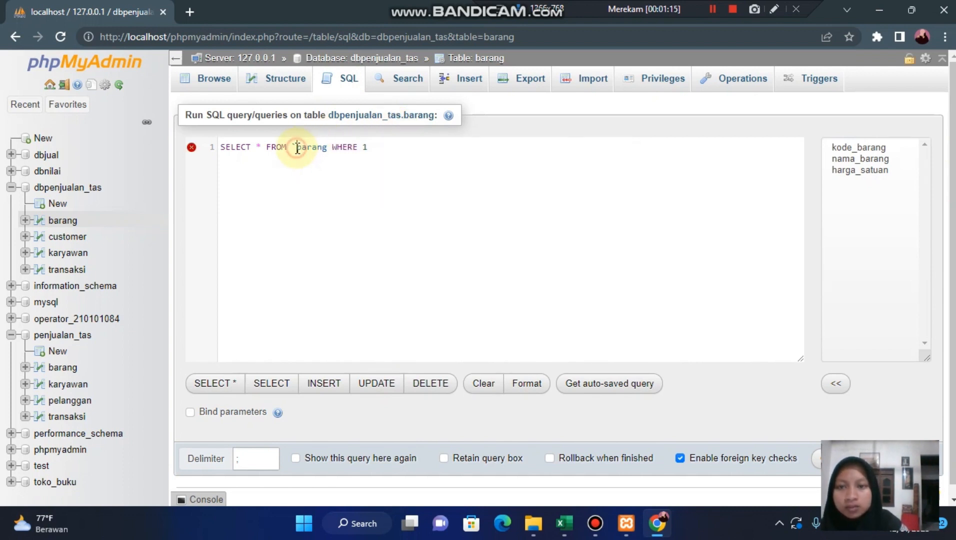
click(297, 147)
key(BackSpace)
click(384, 156)
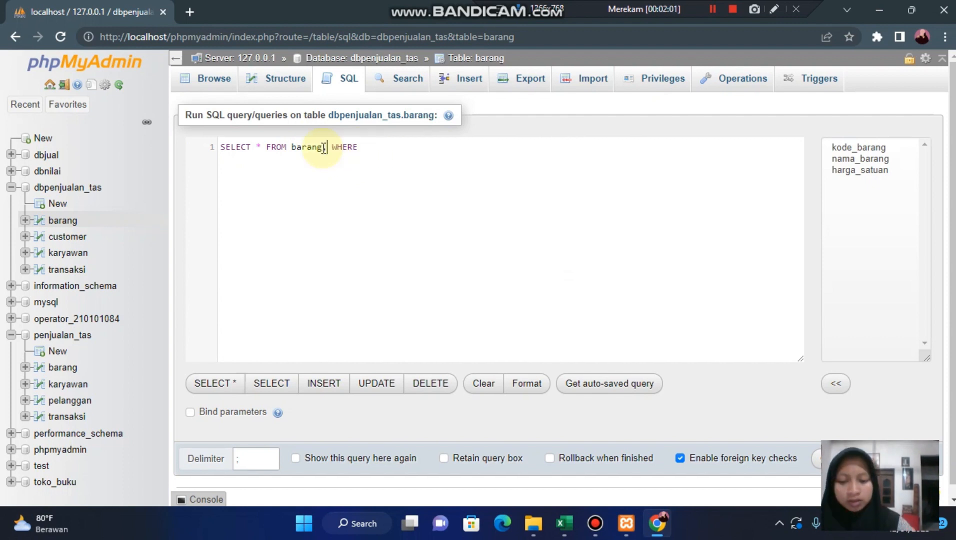
text(tra)
key(Return)
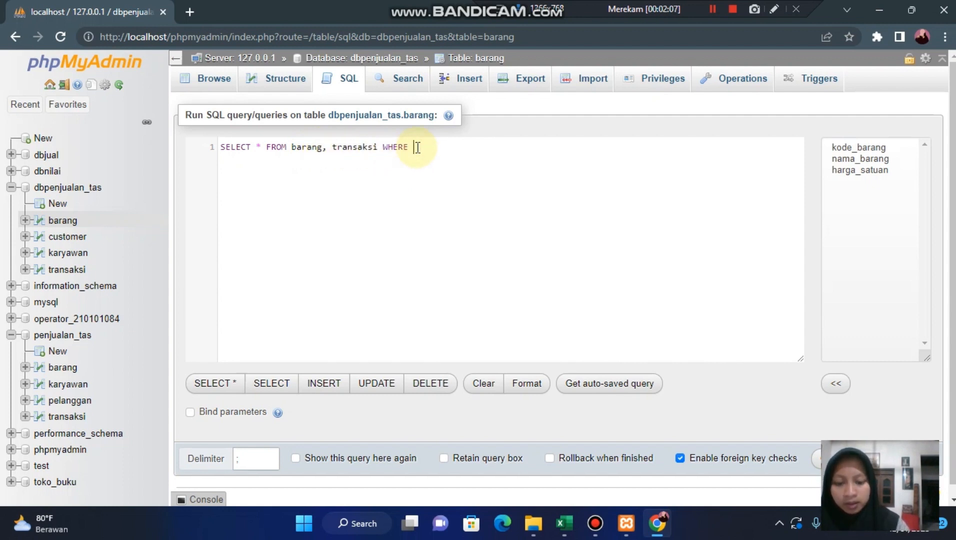
- Complete the join condition as barang.kode_barang = transaksi.kode_barang and run the query
text(bar)
key(Return)
text(.)
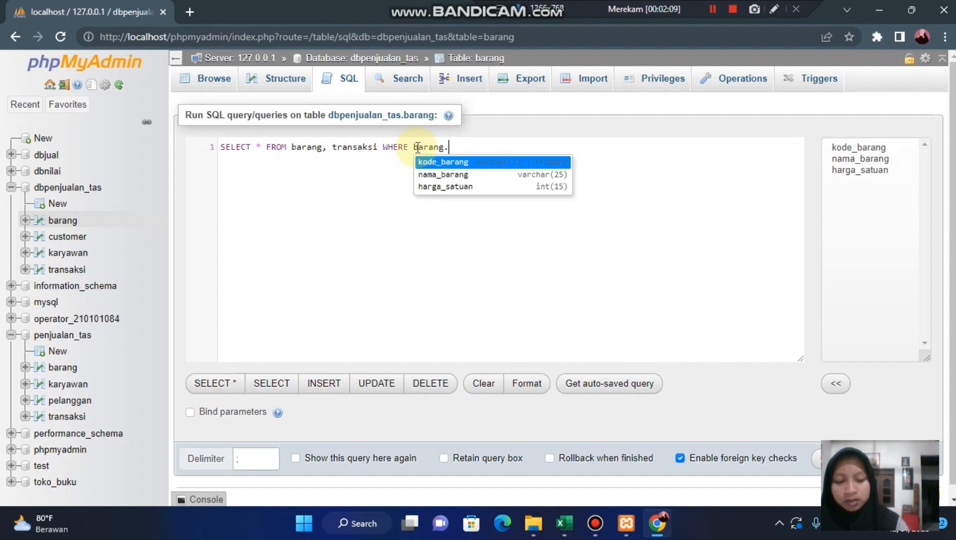
text(ko)
key(Return)
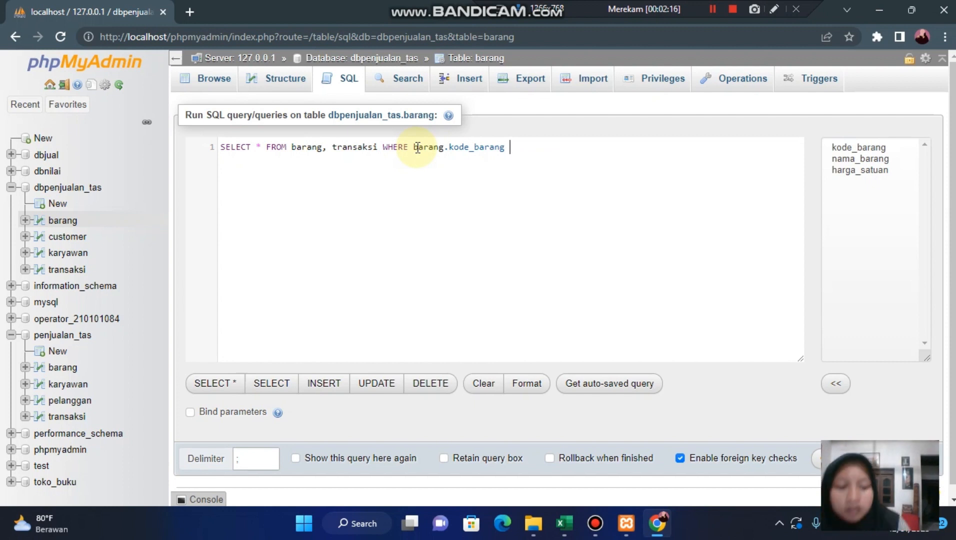
text(= tran)
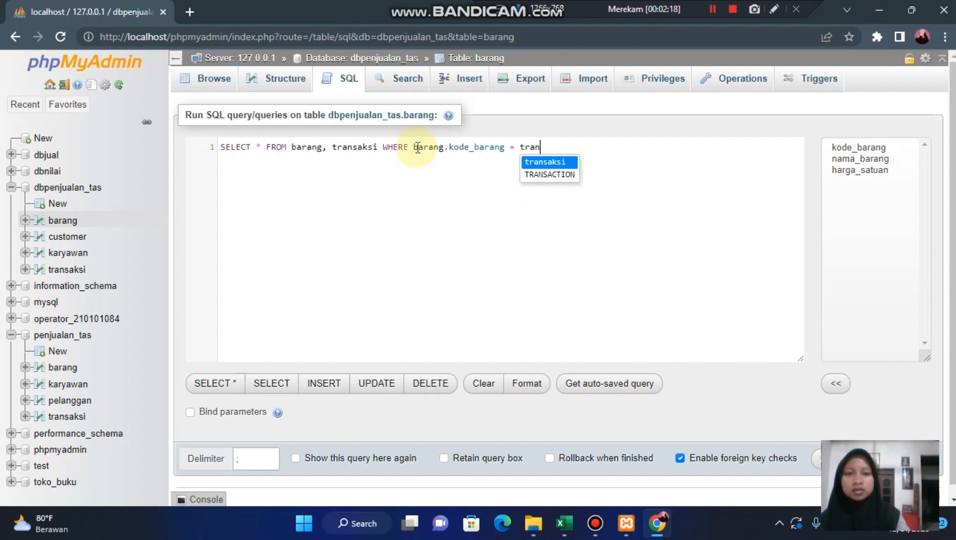
key(Return)
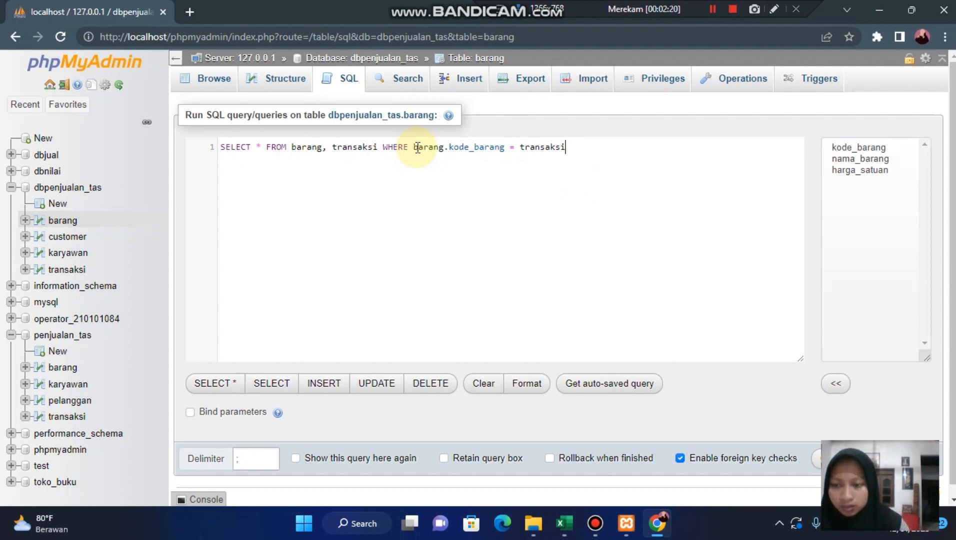
text(.ko)
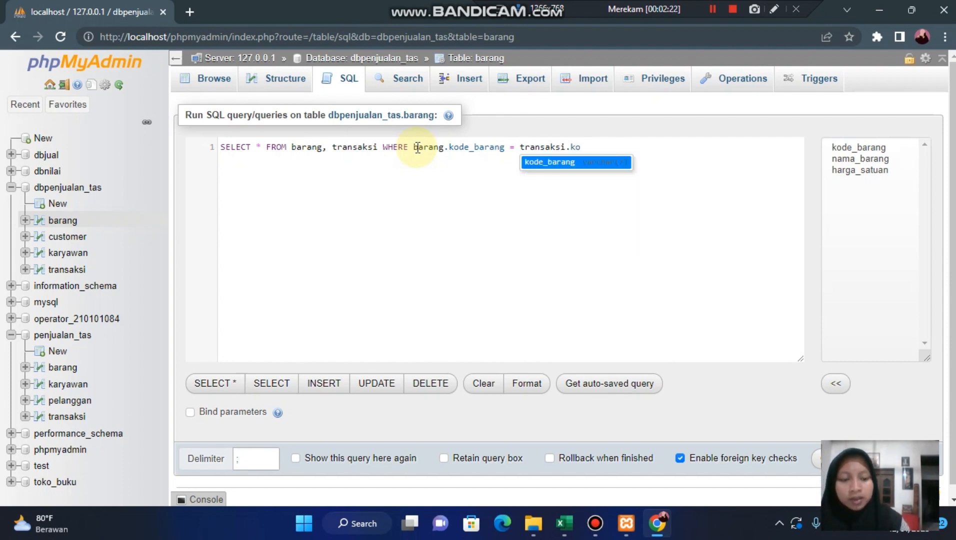
key(Return)
scroll(515, 236, down, 1)
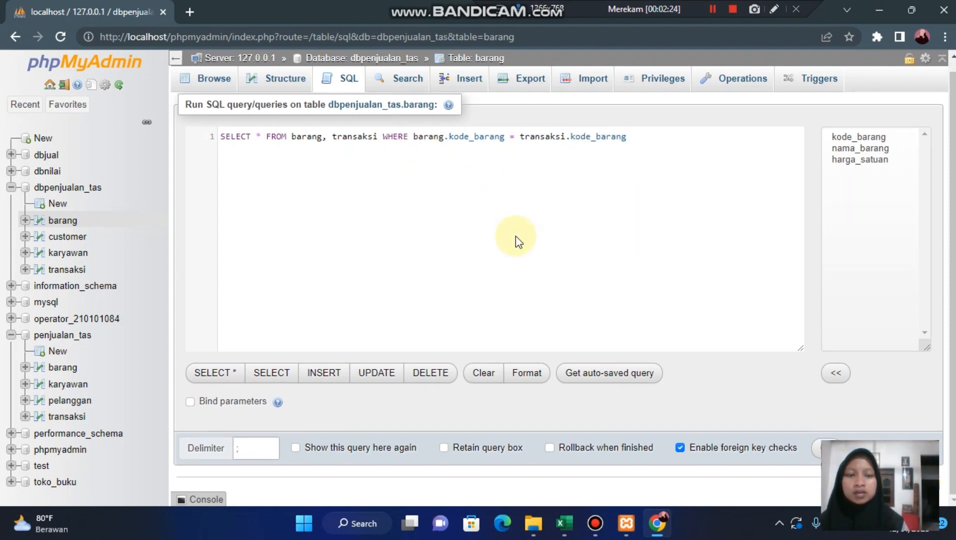
click(815, 453)
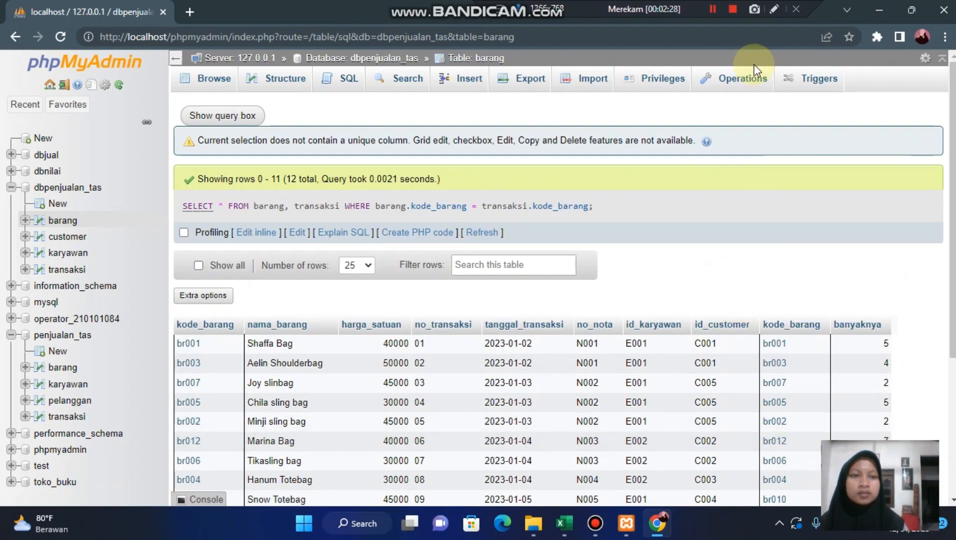
click(711, 9)
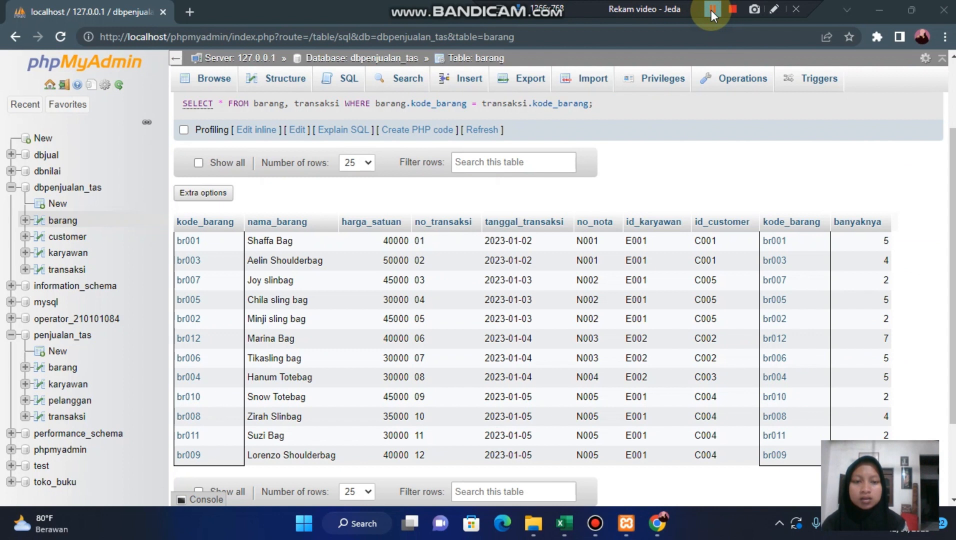
click(710, 10)
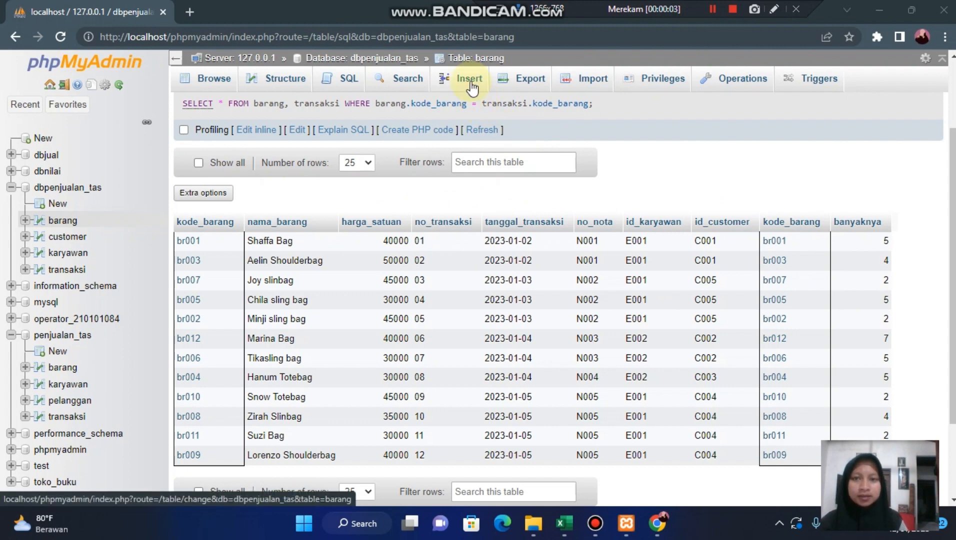
- Start a new SQL query on barang, removing the backquotes around the table name and the default WHERE 1 clause
click(338, 79)
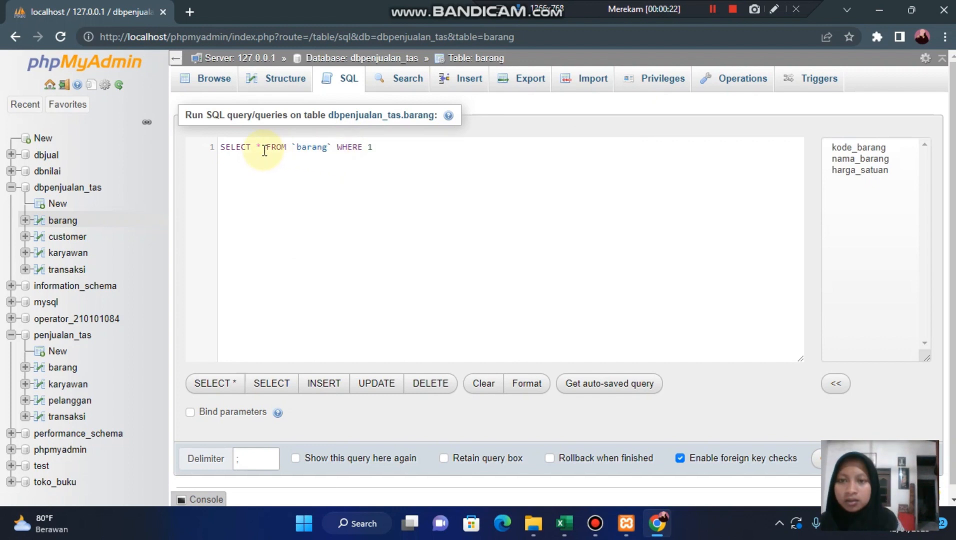
key(BackSpace)
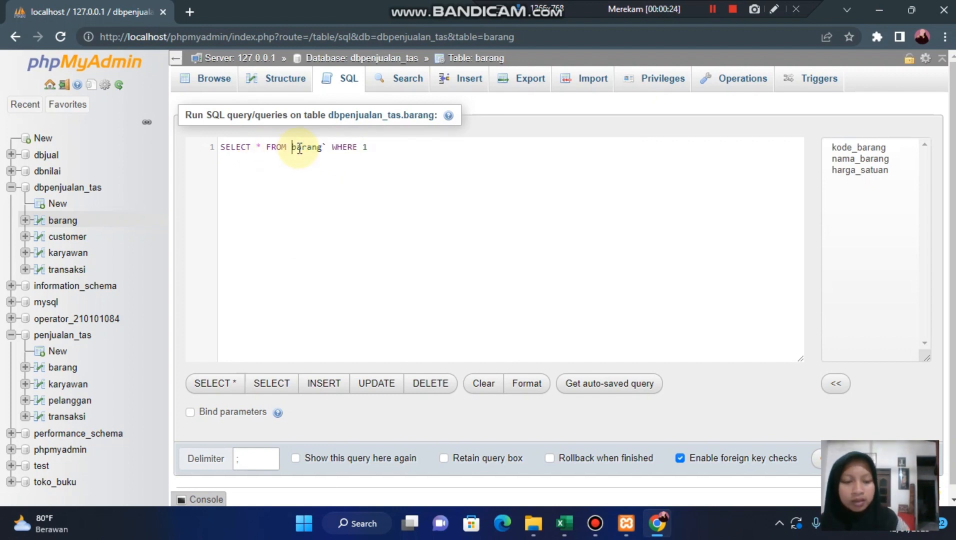
click(332, 148)
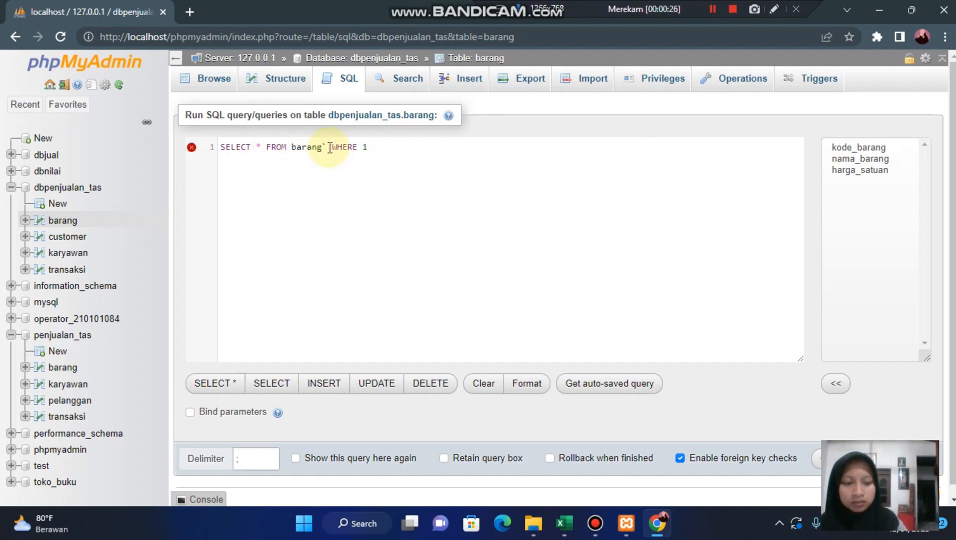
key(BackSpace)
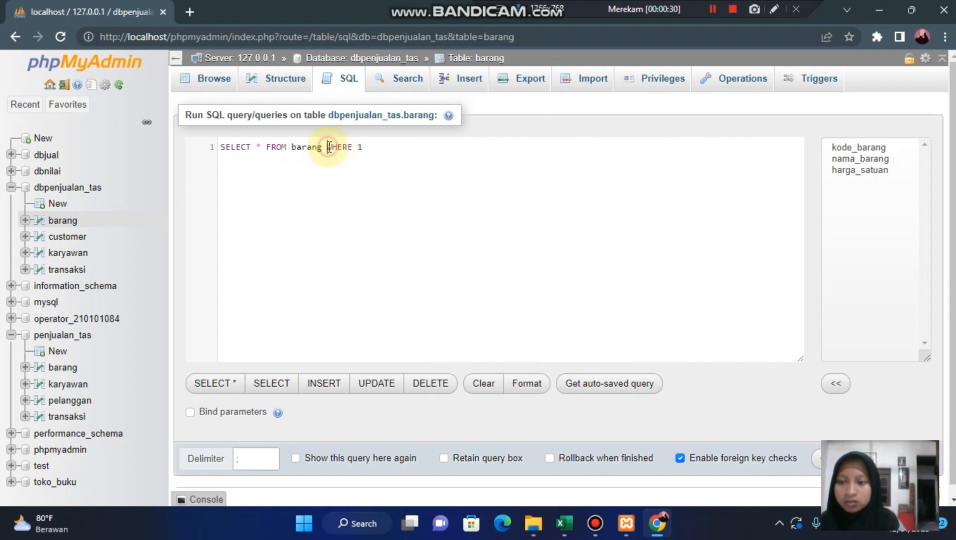
drag(327, 146, 359, 148)
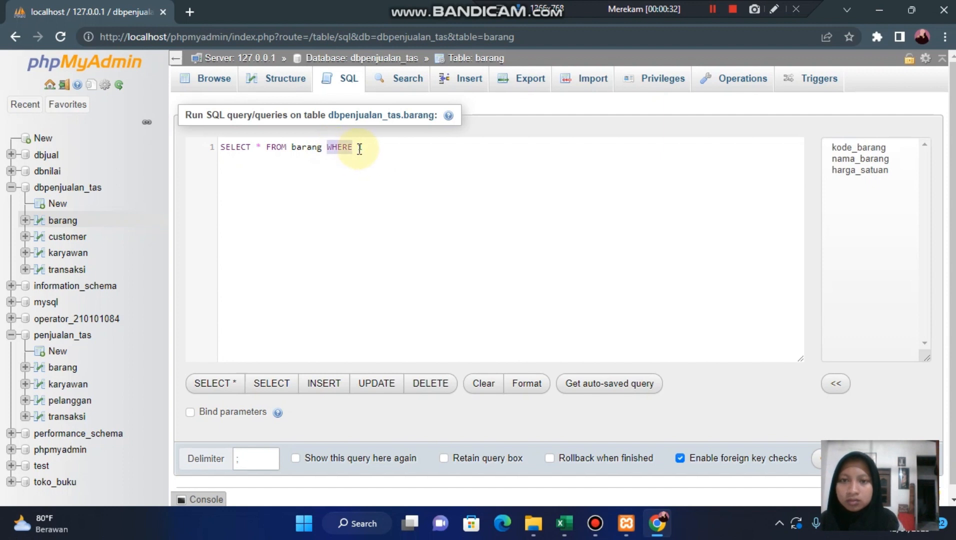
key(BackSpace)
- Add ORDER BY nama_barang to the barang query, run it and look through the sorted rows
text(OR)
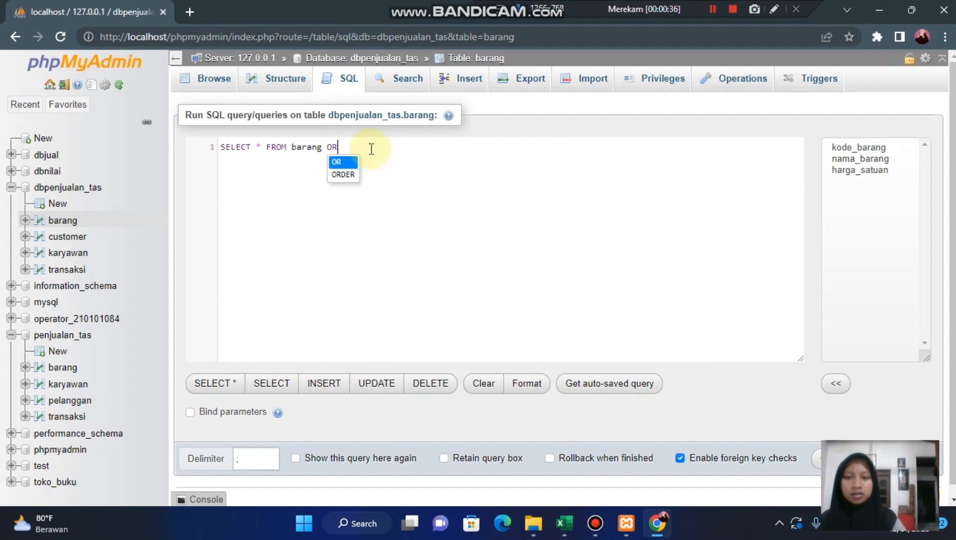
key(Down)
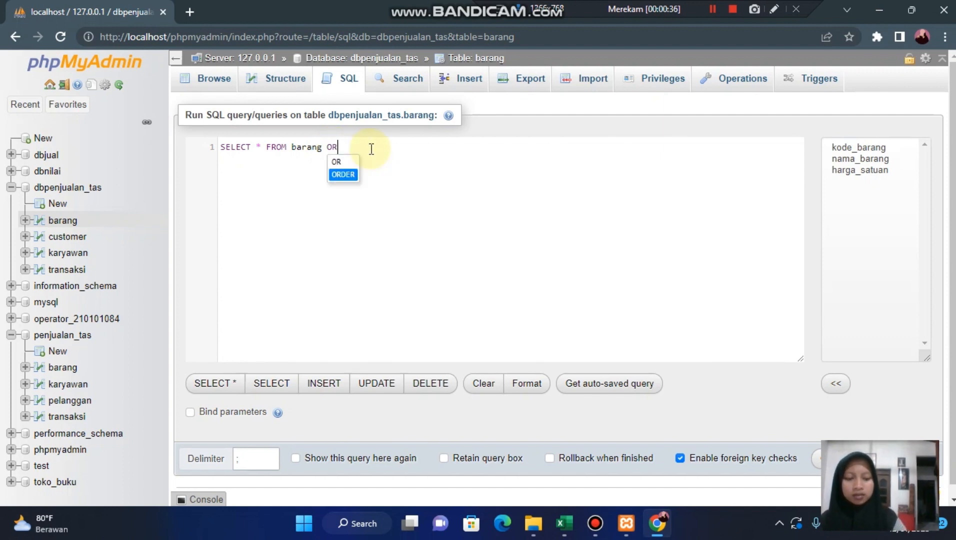
key(Return)
text(B)
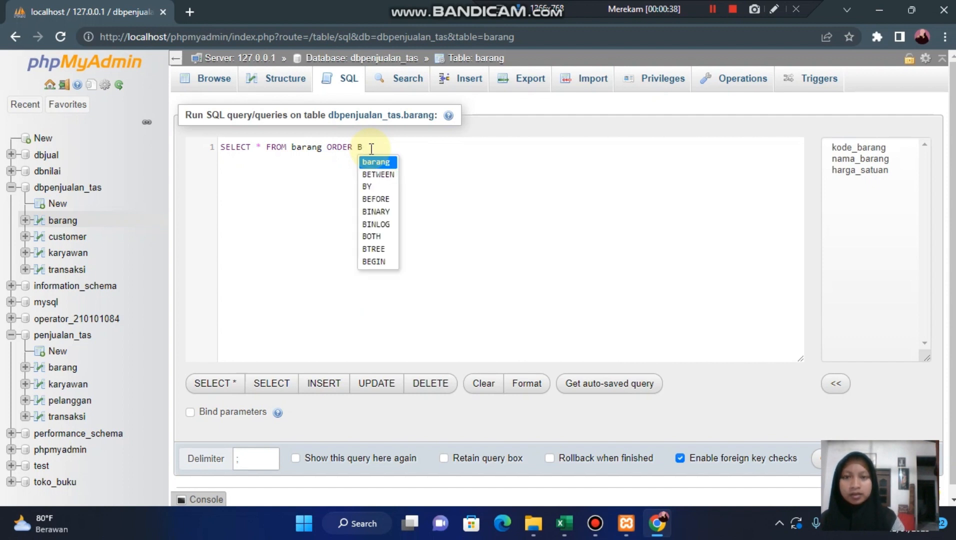
text(Y)
key(Return)
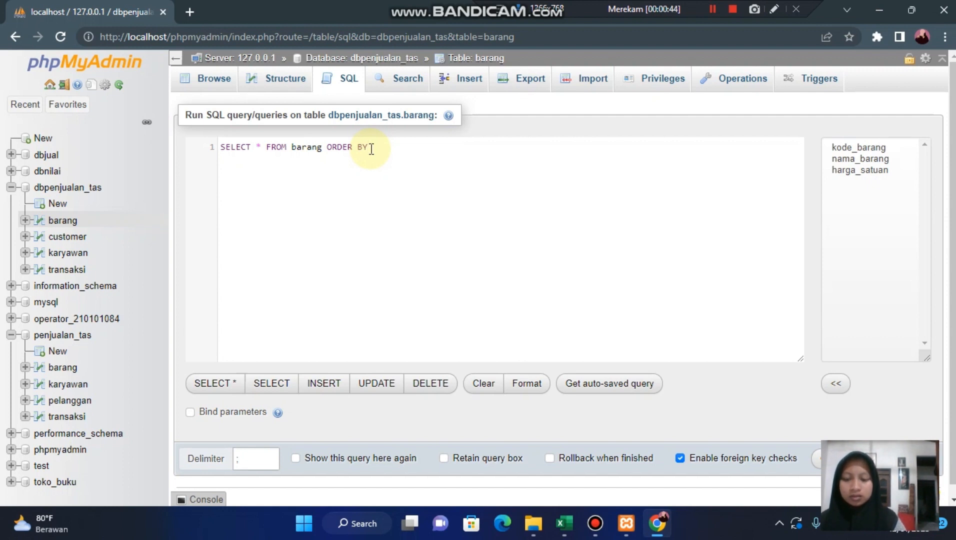
text(nama)
key(Return)
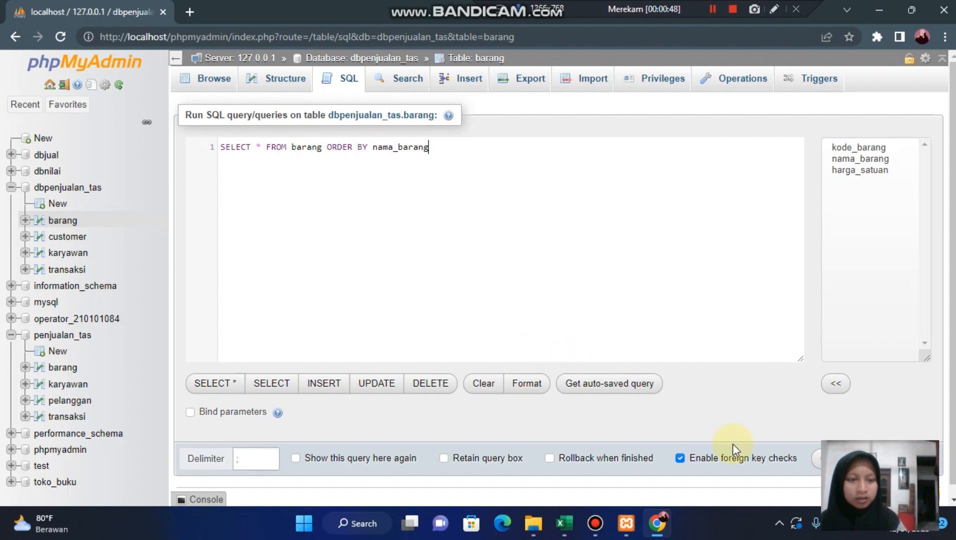
click(816, 457)
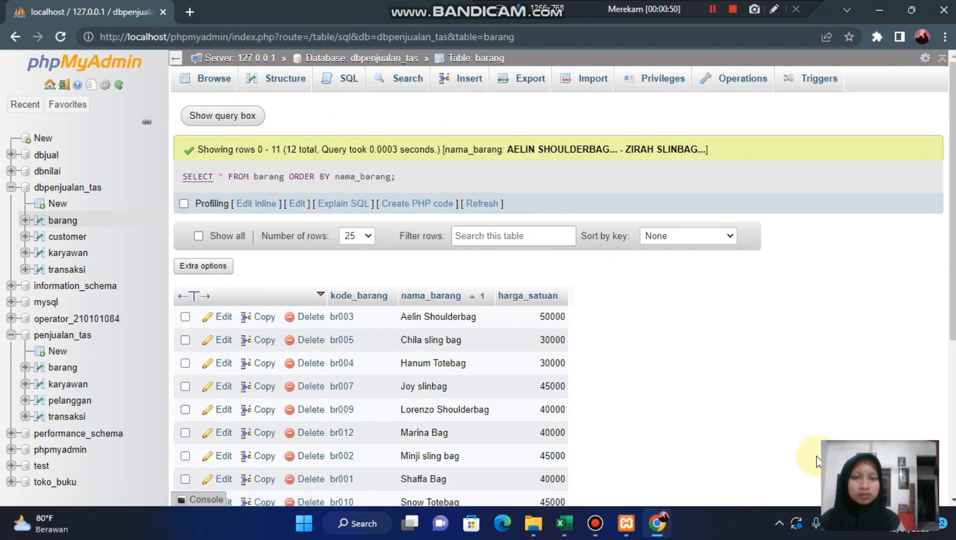
scroll(627, 393, down, 3)
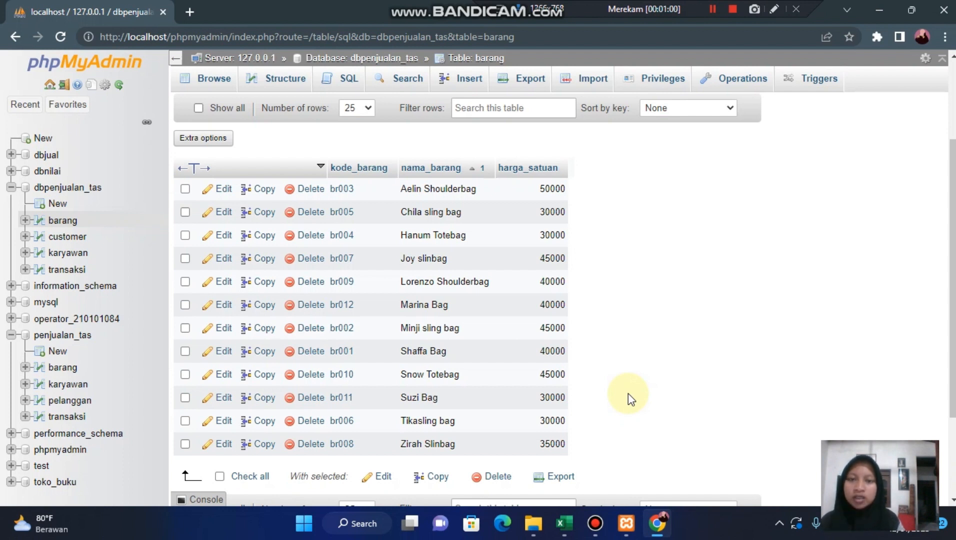
scroll(600, 299, down, 1)
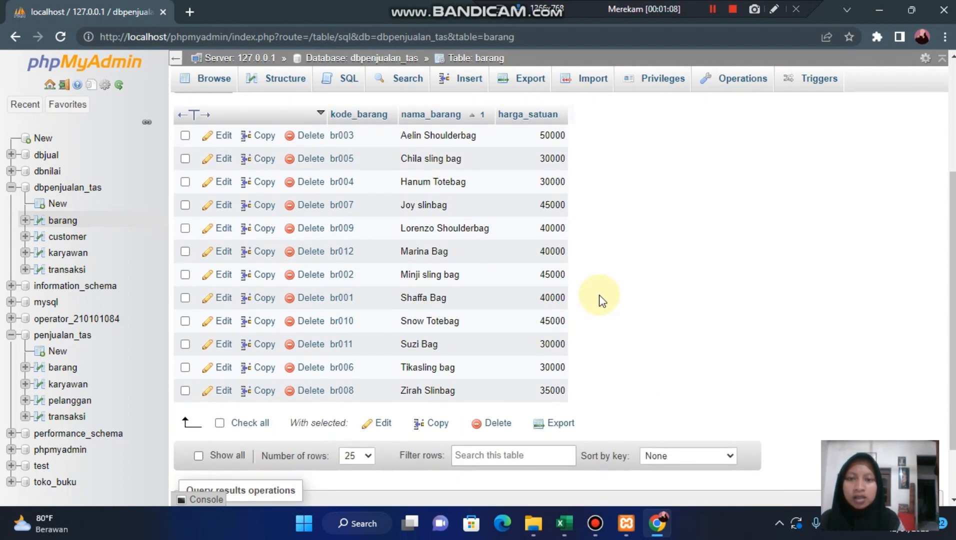
scroll(601, 300, up, 1)
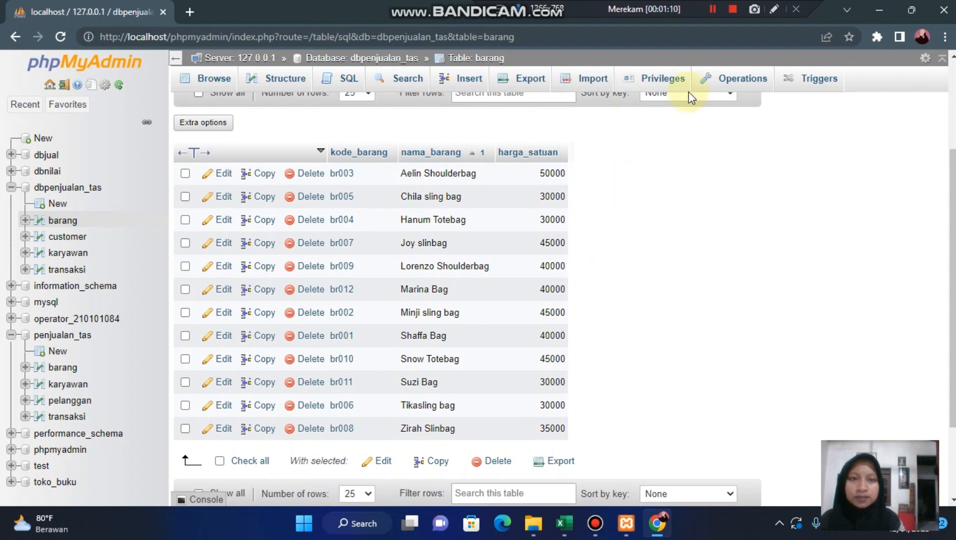
click(712, 9)
click(714, 8)
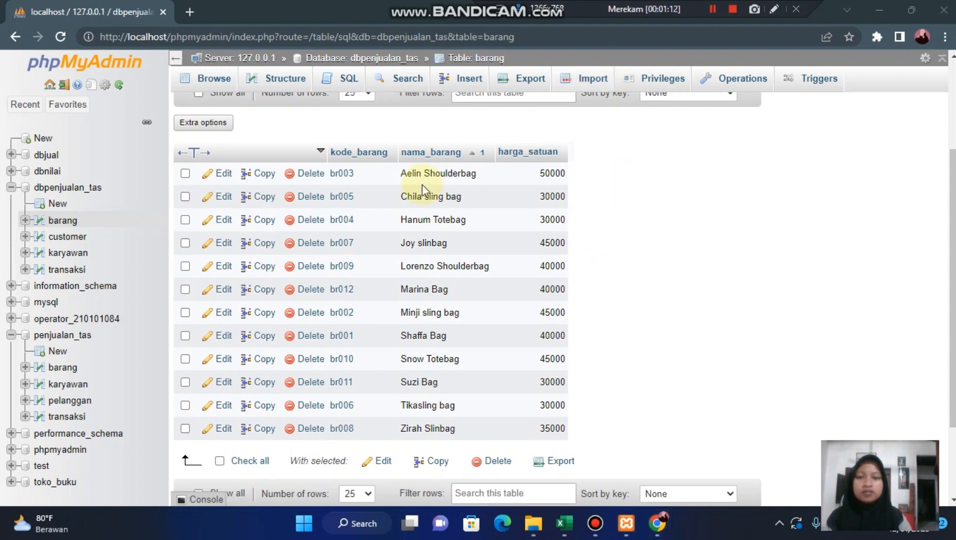
- Start another SQL query on barang, stripping the backquotes around the table name and deleting the default WHERE 1 clause
click(348, 83)
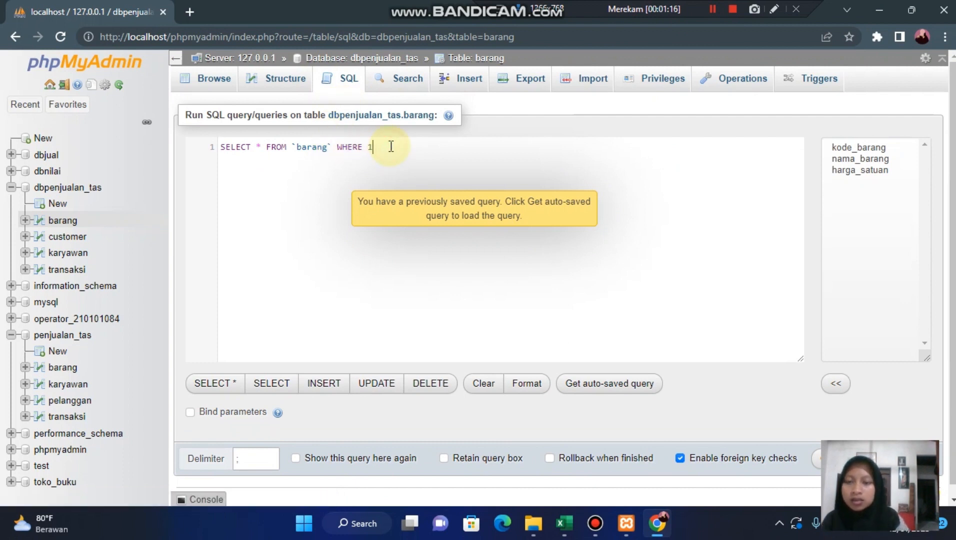
click(391, 146)
click(333, 146)
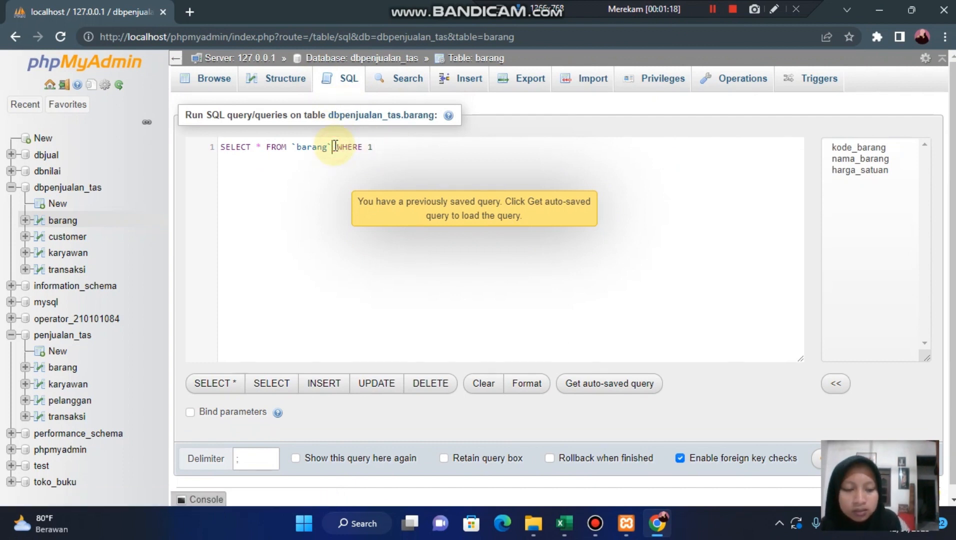
key(BackSpace)
click(298, 147)
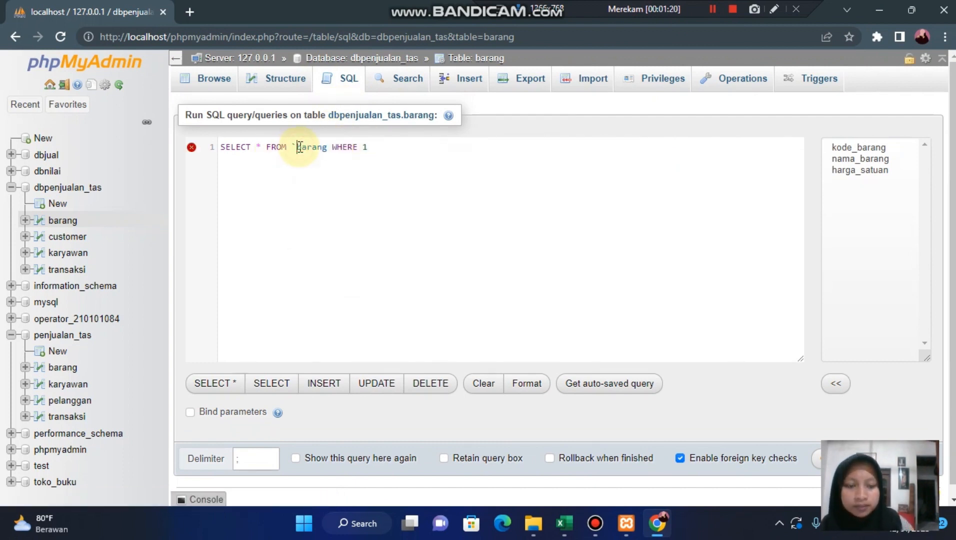
key(BackSpace)
drag(404, 147, 340, 149)
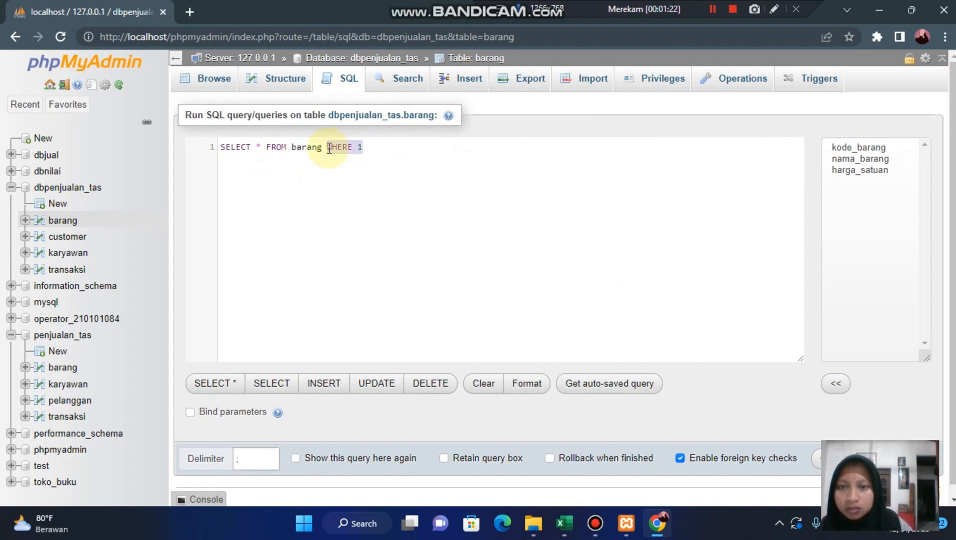
key(BackSpace)
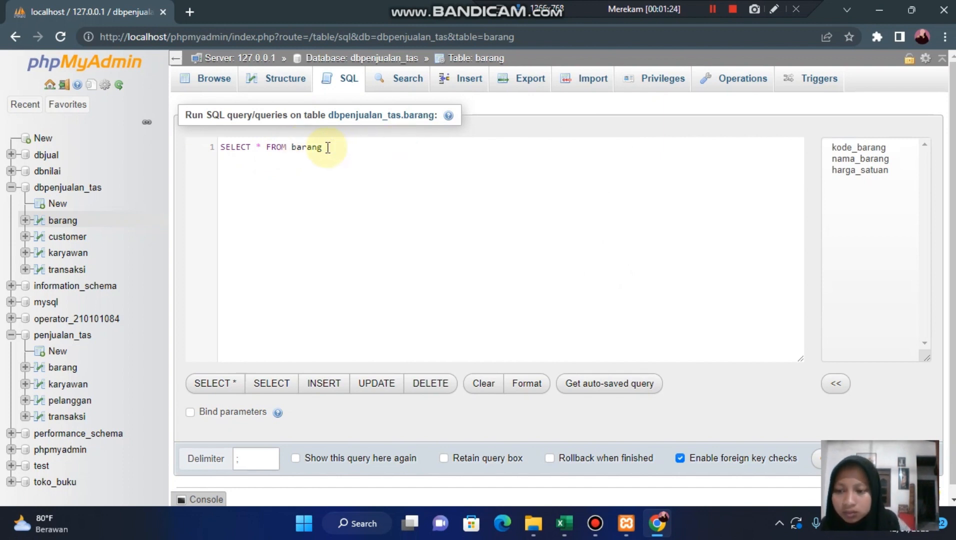
- Add ORDER BY harga_satuan DESC to the barang query, run it and look through the sorted rows
text(OR)
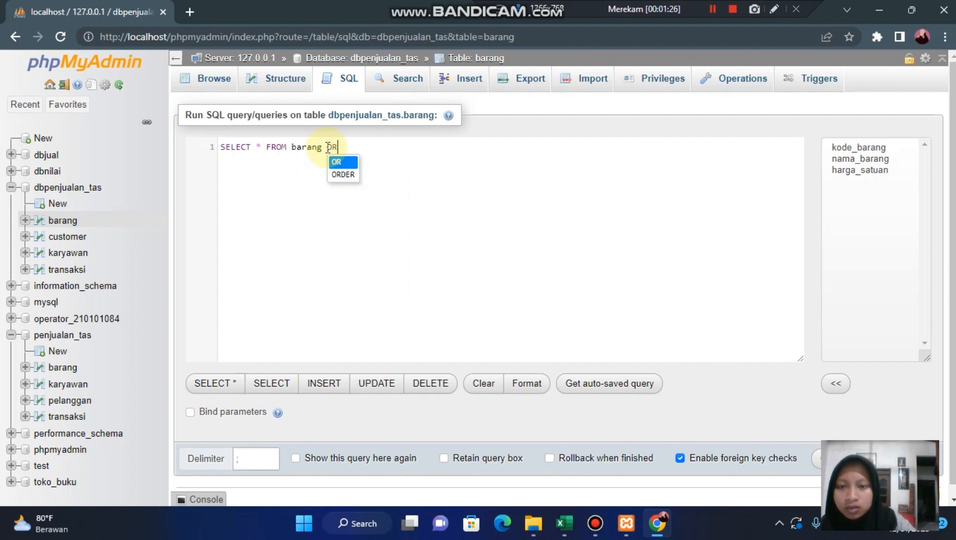
text(DER BY)
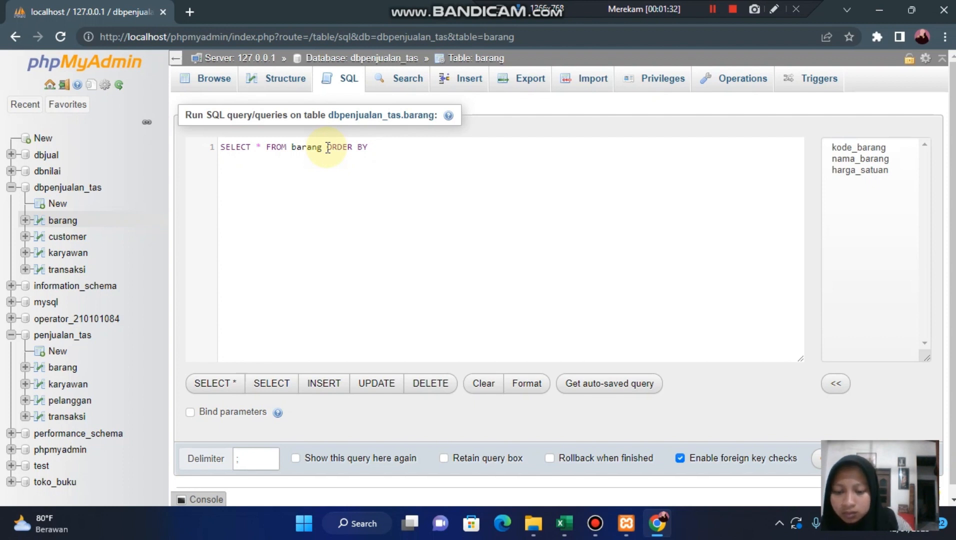
text( harga)
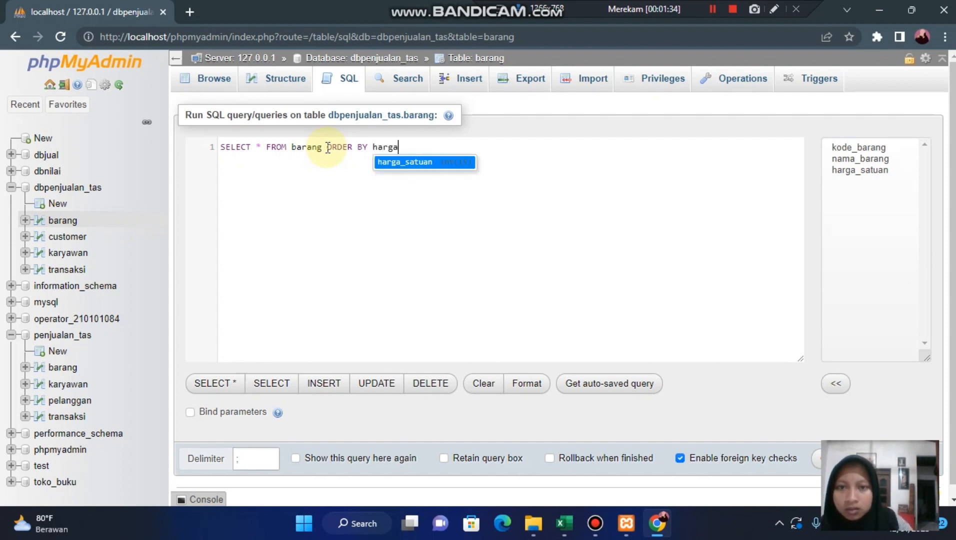
key(Return)
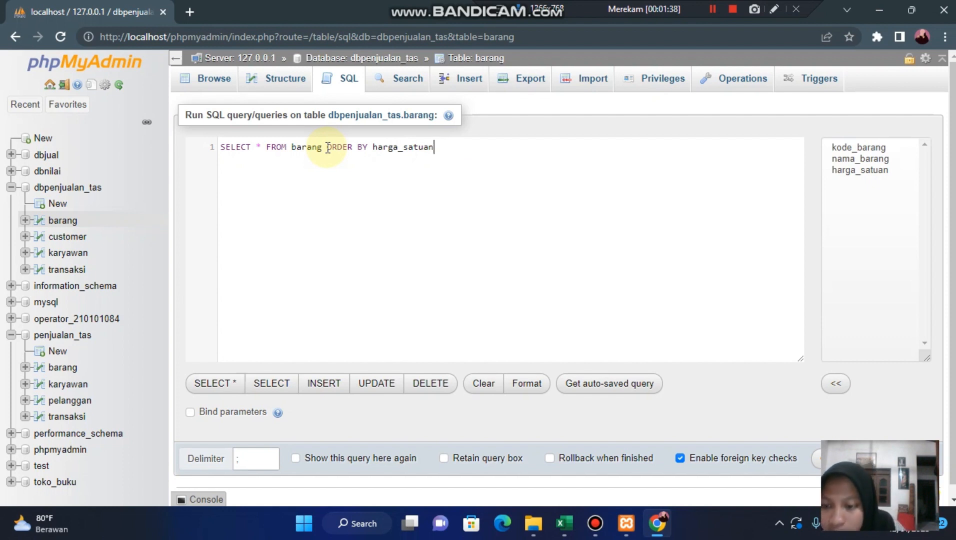
text(DE)
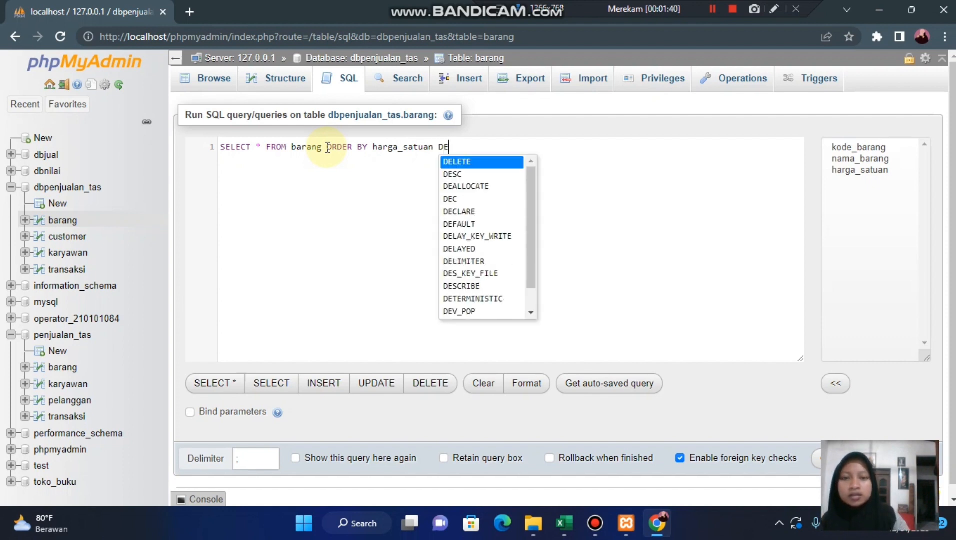
key(Down)
key(Return)
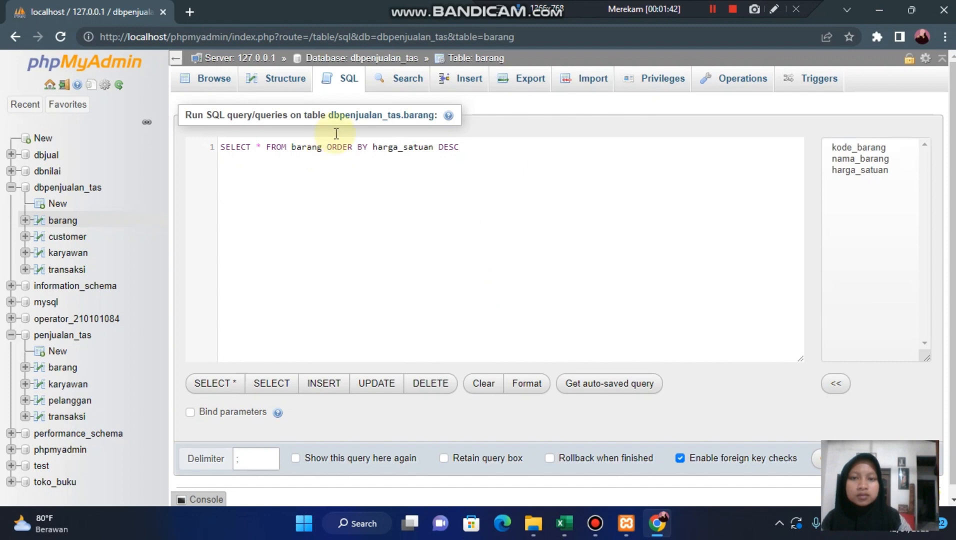
click(813, 467)
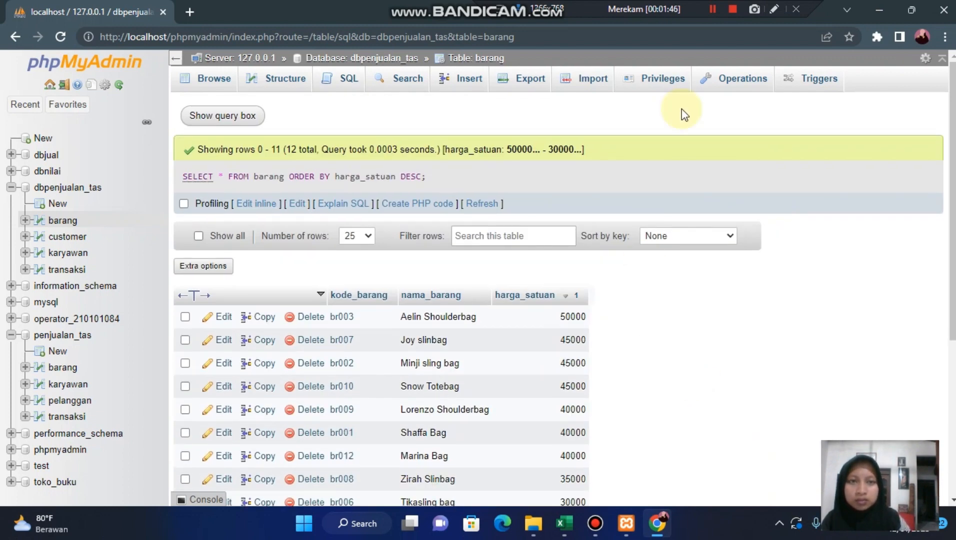
click(712, 11)
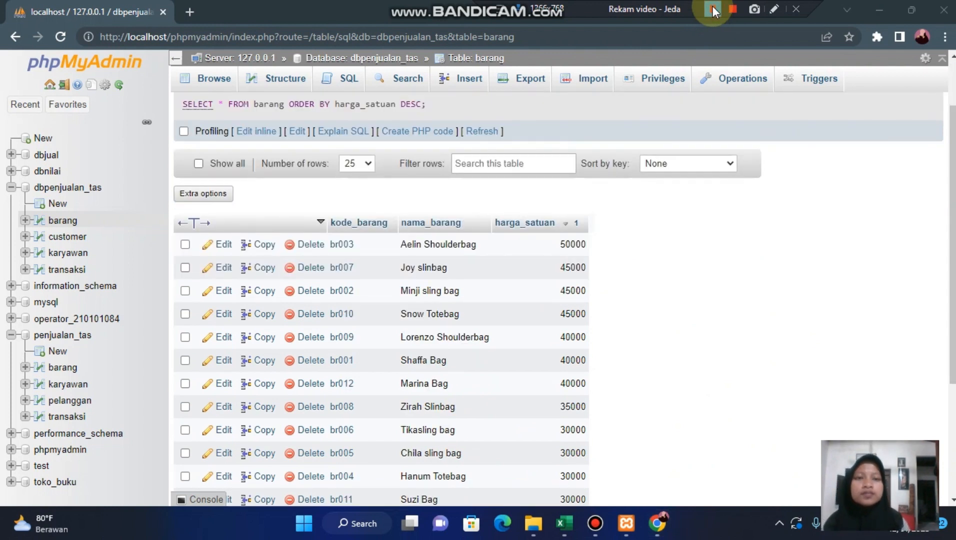
click(709, 11)
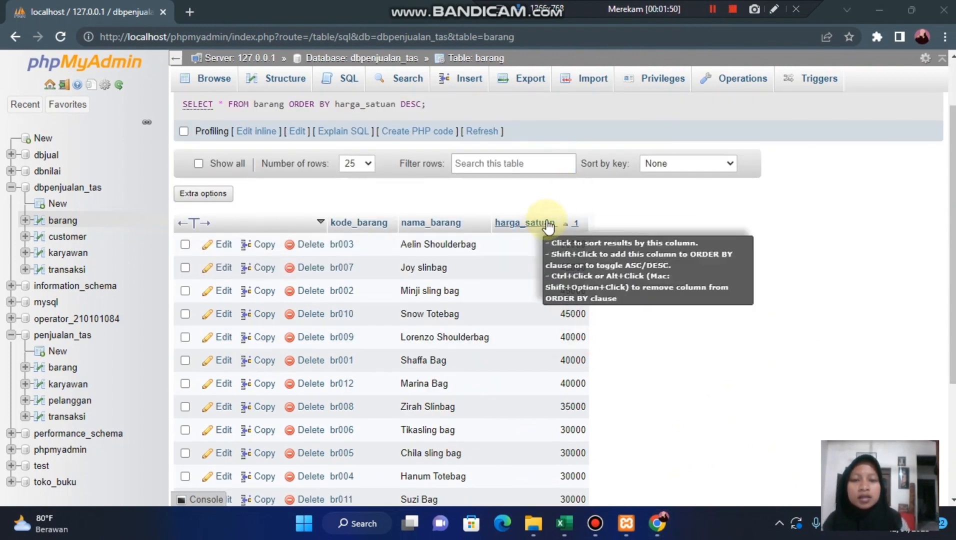
scroll(605, 262, down, 2)
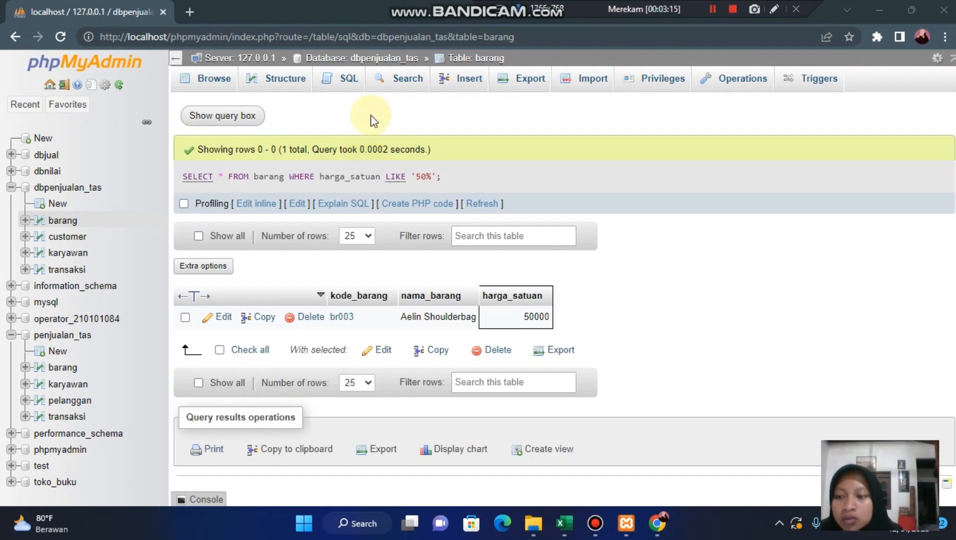
- Start a new SQL query, replacing everything after SELECT with the columns b.nama_barang, b.harga_satuan, t.banyaknya
click(354, 92)
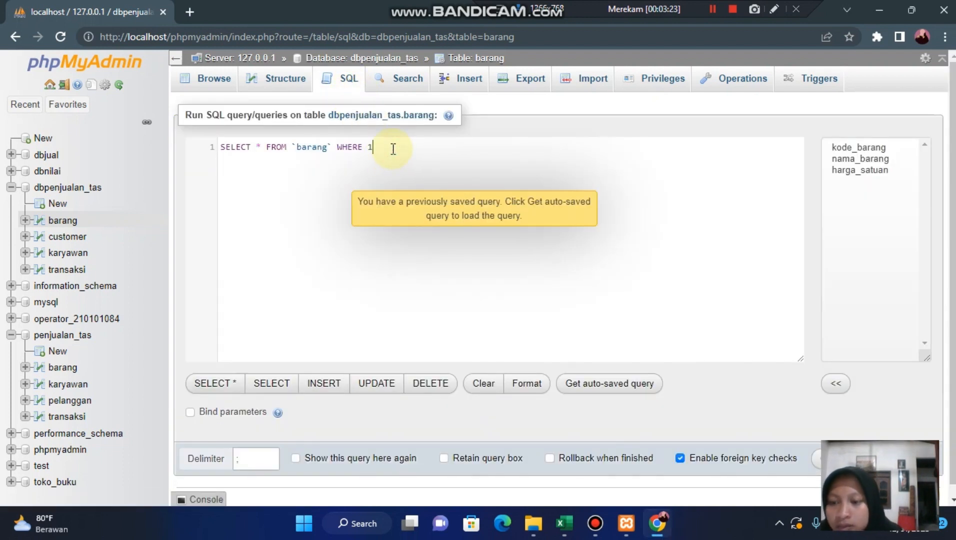
drag(393, 149, 266, 147)
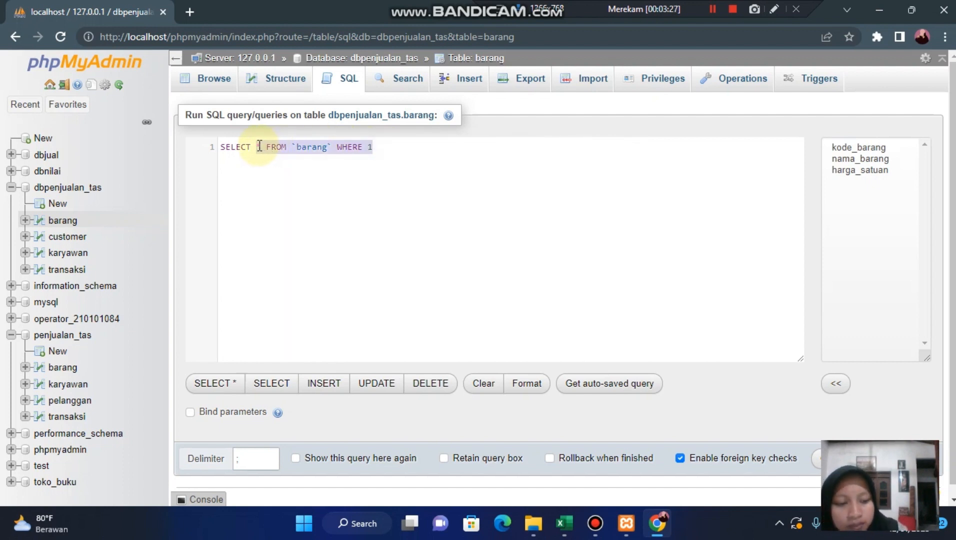
key(BackSpace)
text(b)
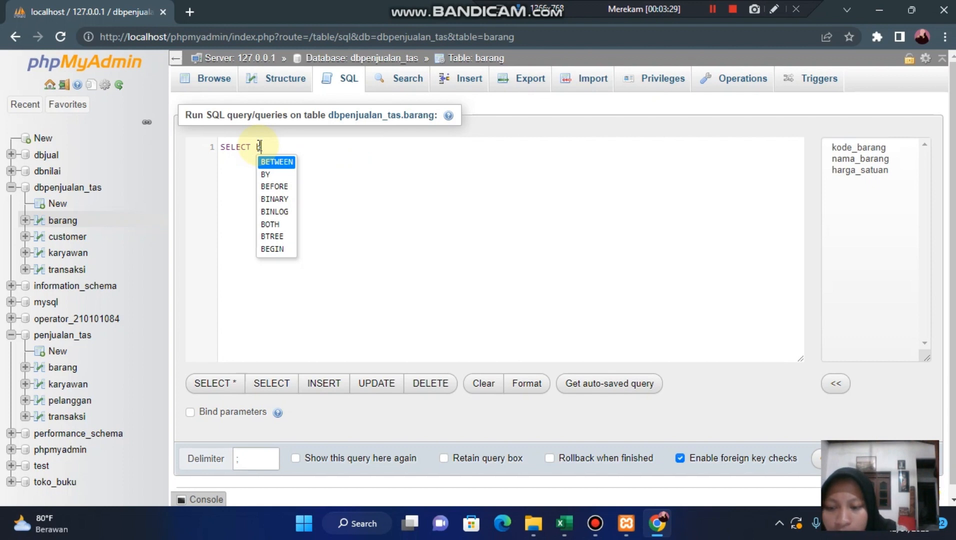
text(.nama_barang,)
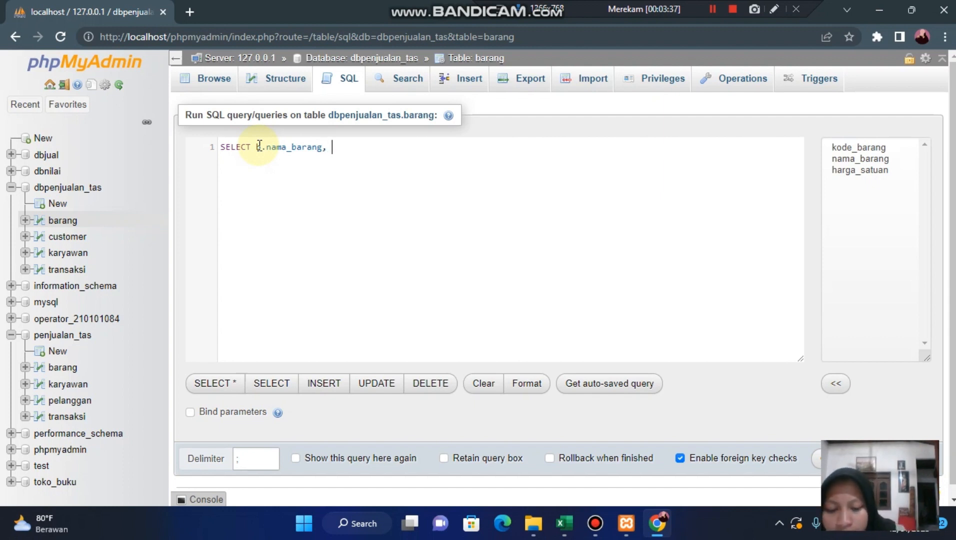
text(b.harga_s)
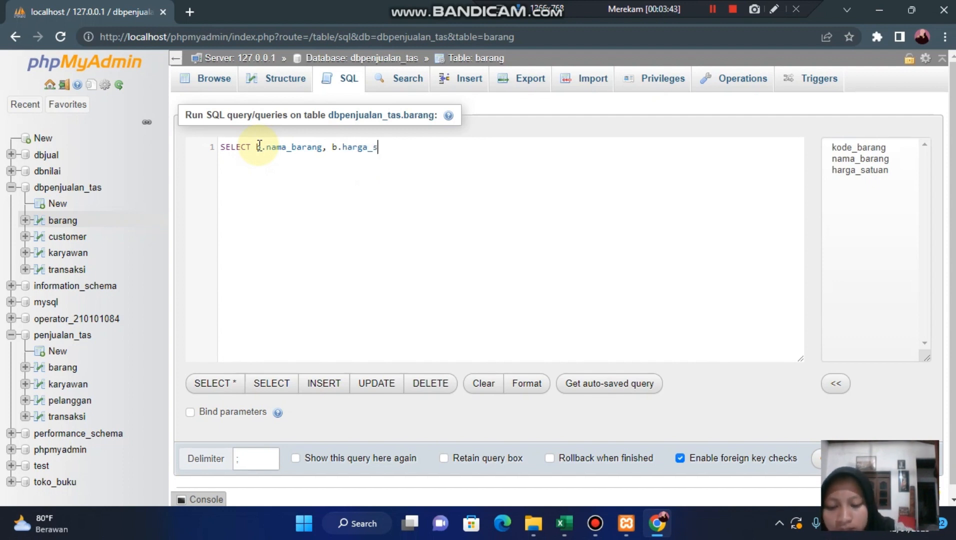
text(atuan)
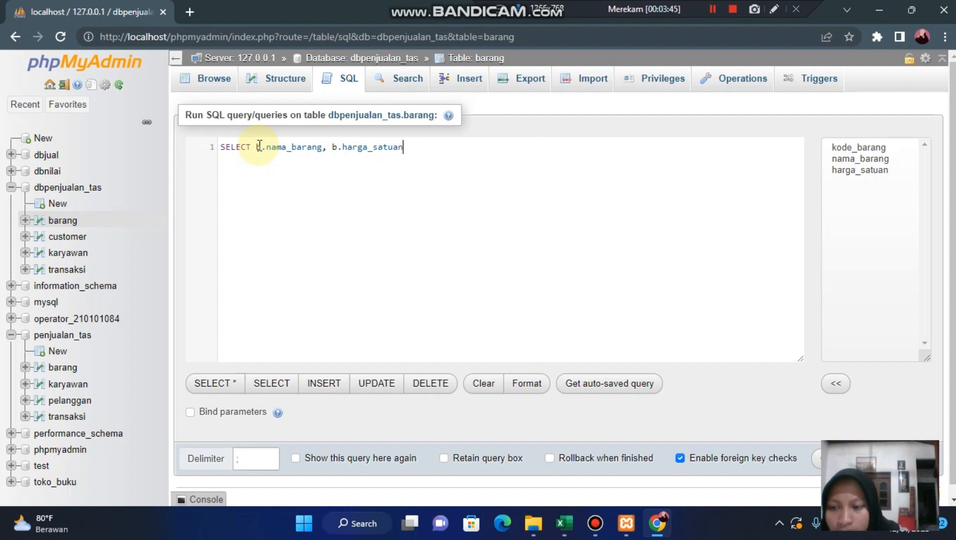
text(, )
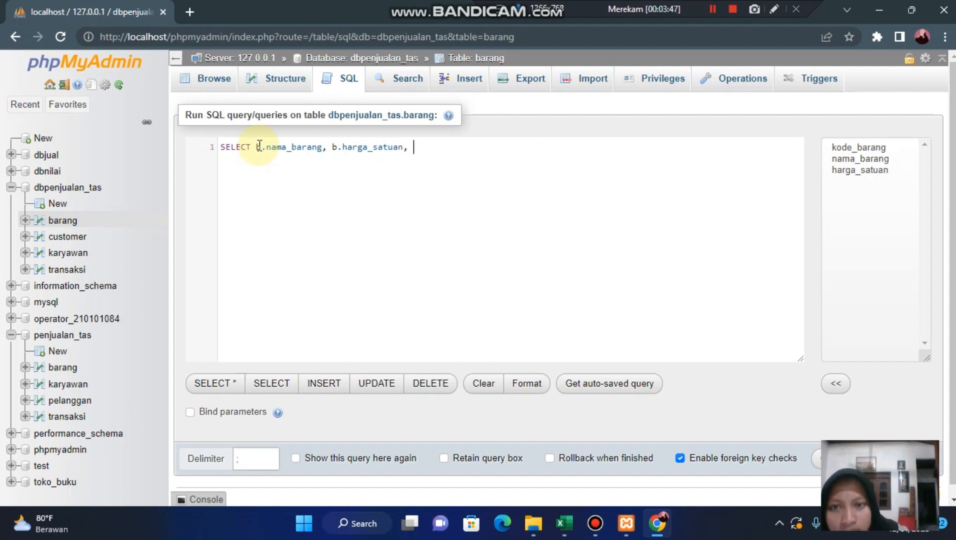
text(t.)
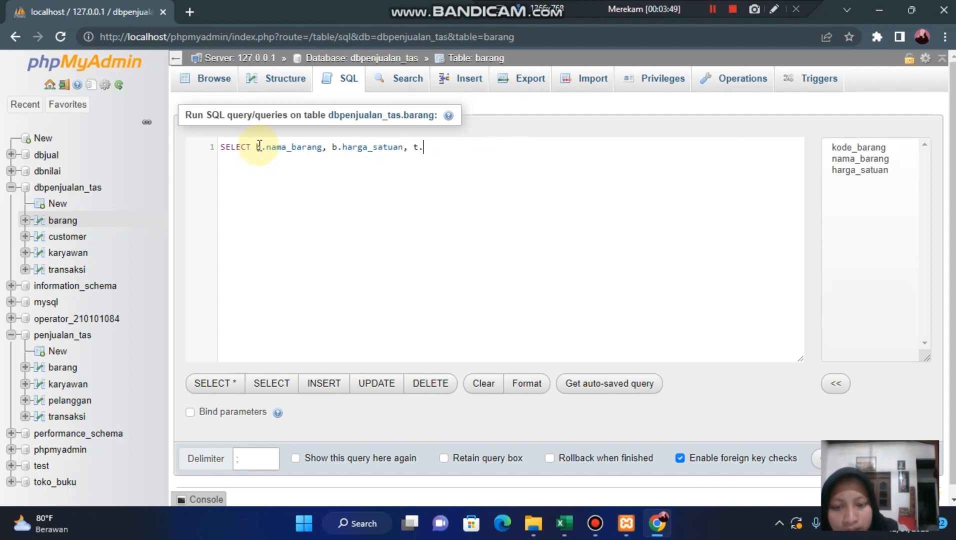
text(banyaknya)
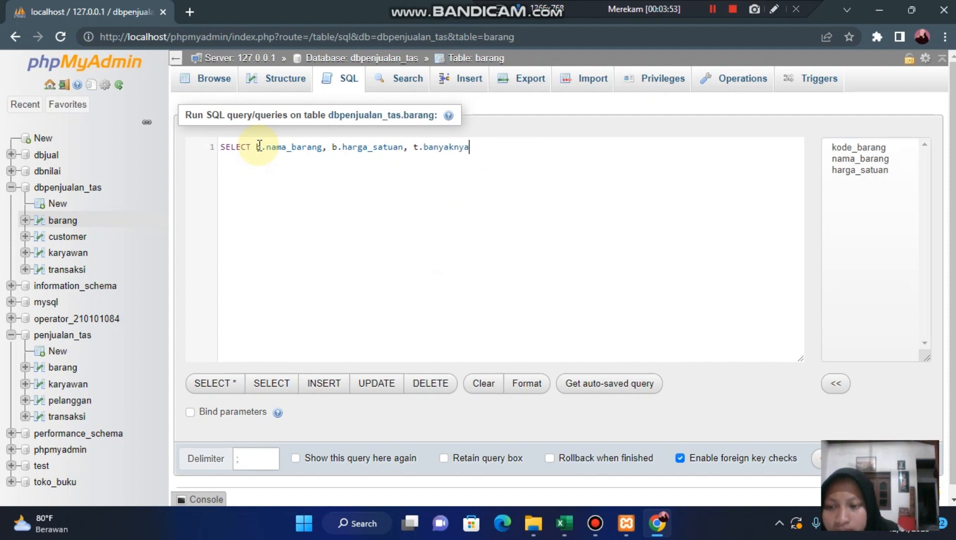
text(,)
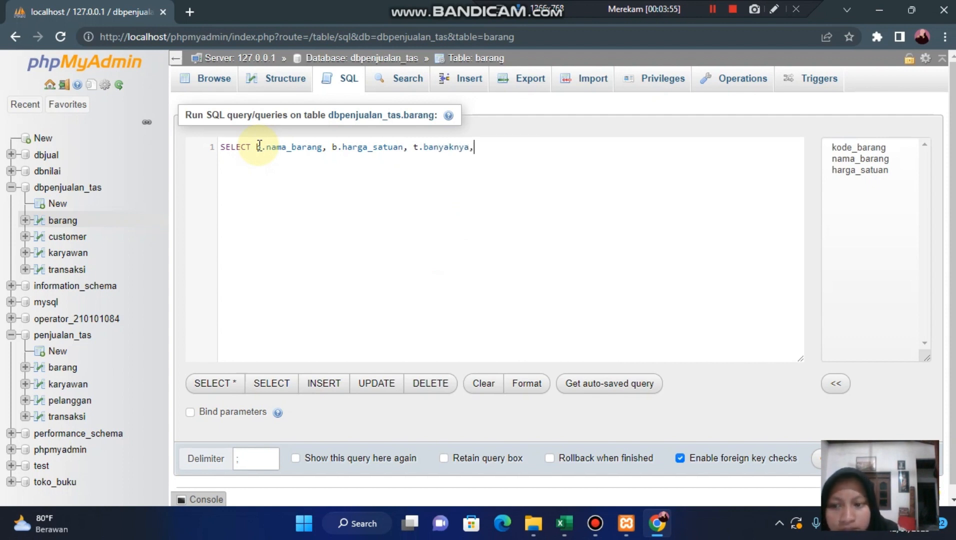
text( t)
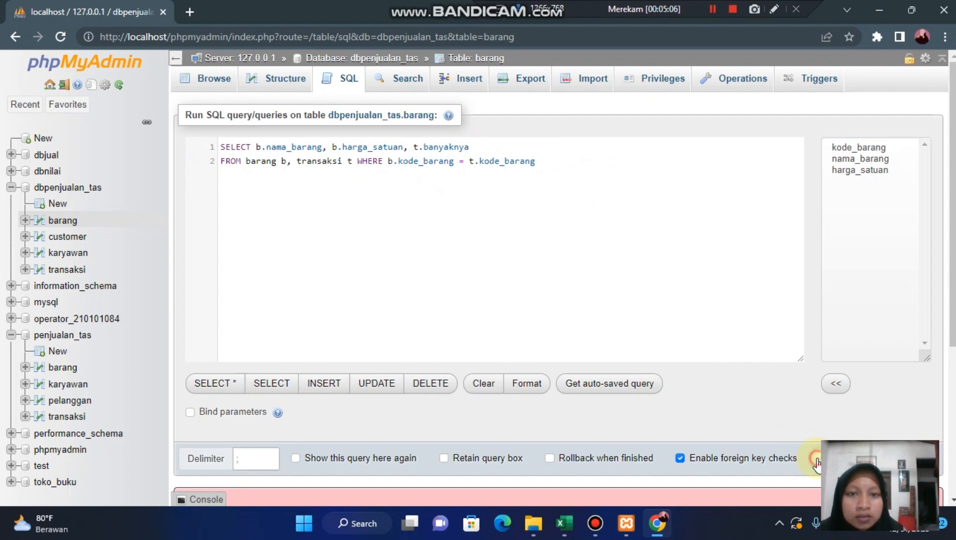
- Complete the query with FROM barang b, transaksi t WHERE b.kode_barang = t.kode_barang, run it and look through the joined rows
click(815, 459)
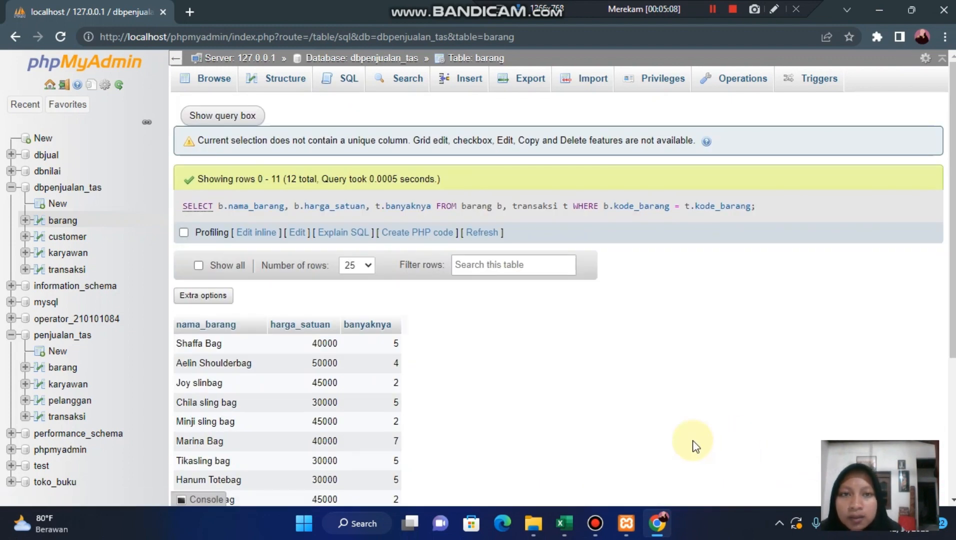
scroll(712, 377, down, 2)
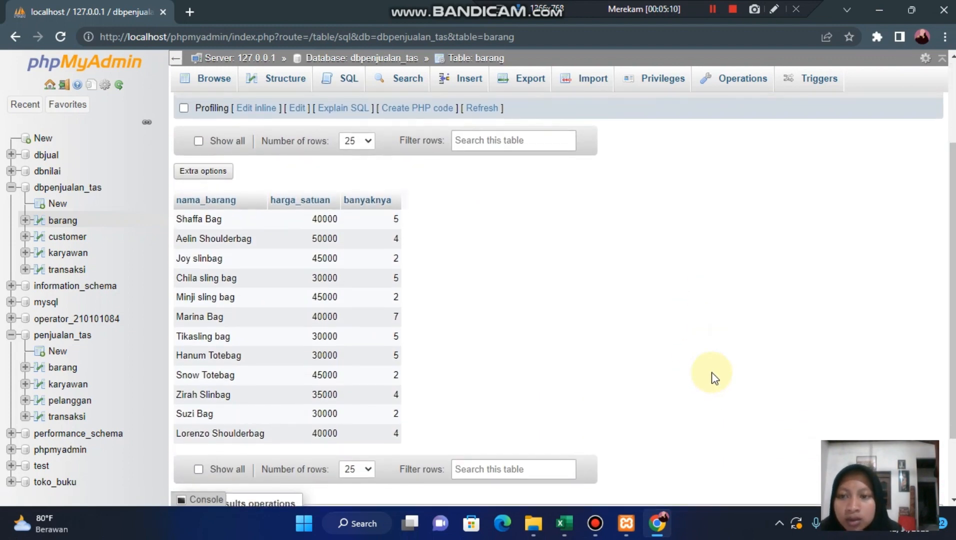
scroll(712, 377, down, 1)
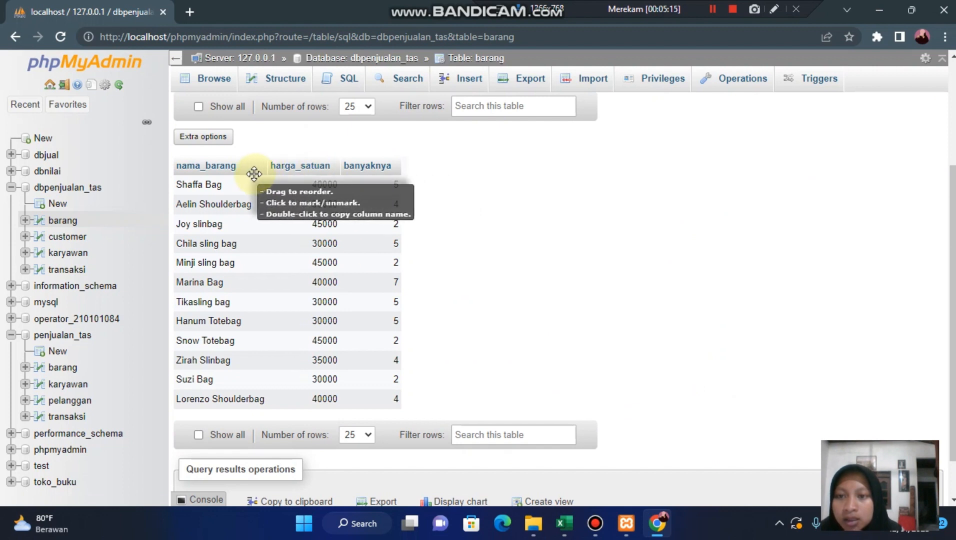